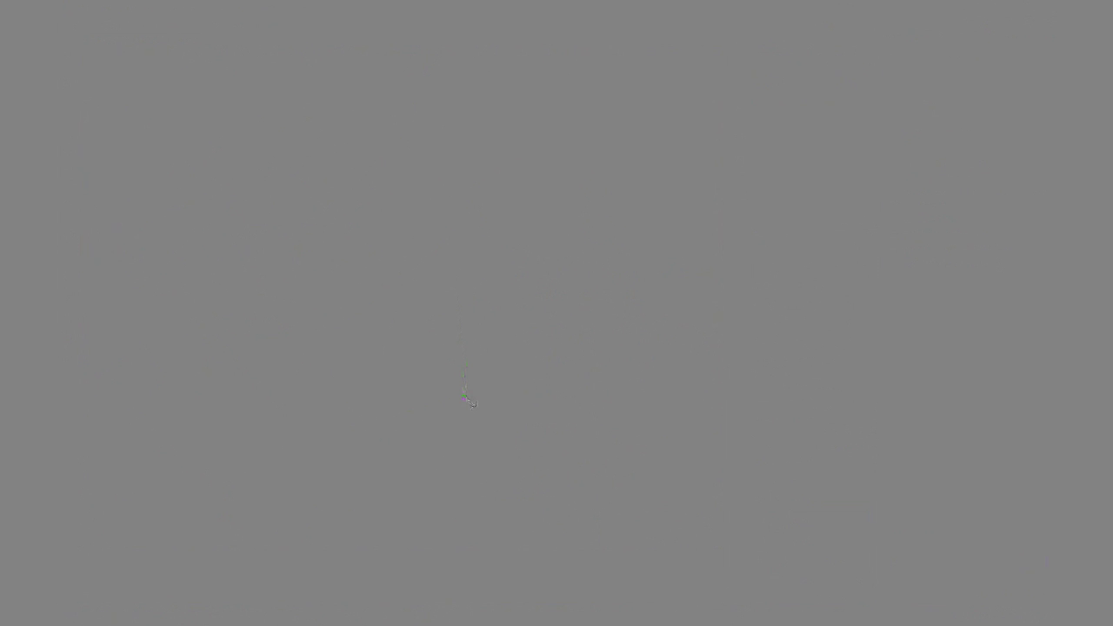
Step: Place the first two corners of a triangle on the neck just below the jaw
left_click(403, 280)
left_click(458, 294)
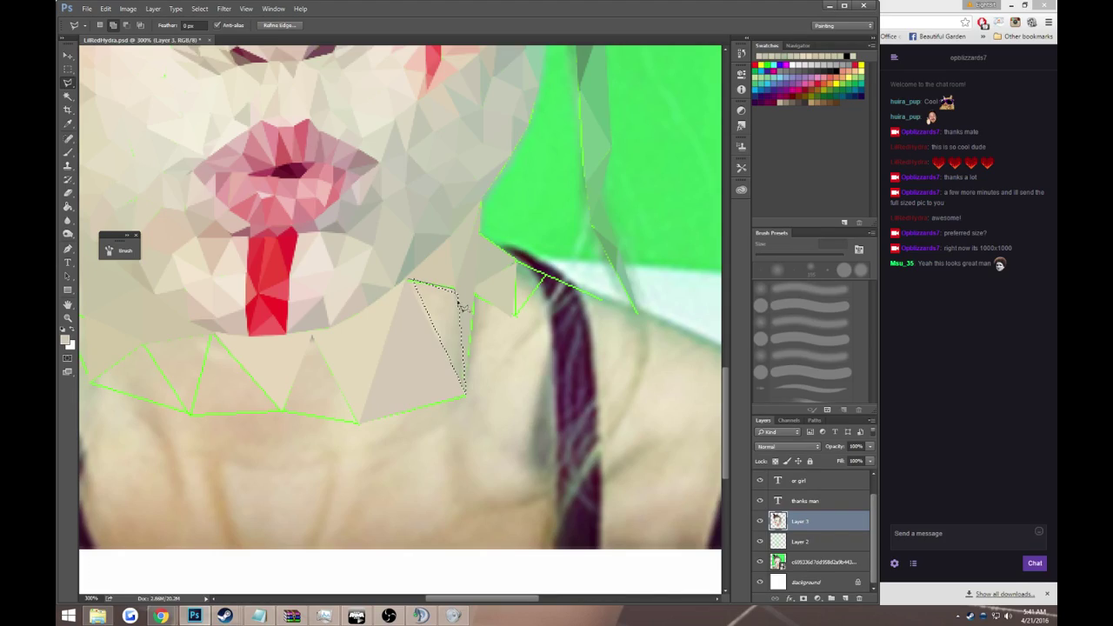
Step: Close the neck triangle and fill it with flat skin colour
double_click(465, 390)
key("g")
left_click(443, 315)
key("ctrl+d")
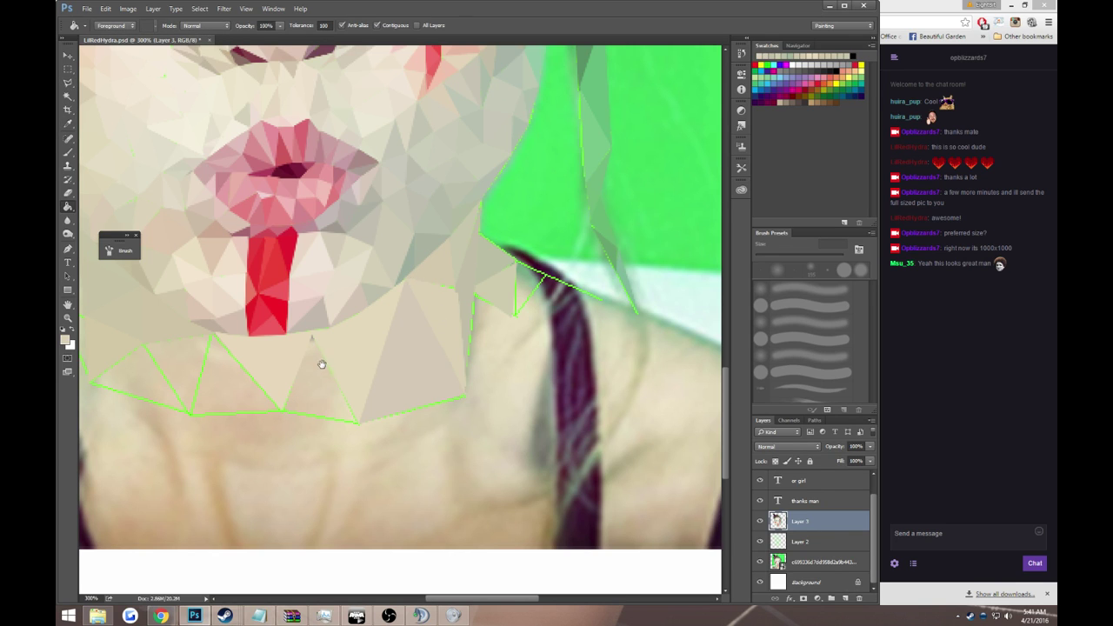
left_click_drag(322, 365, 523, 376)
Step: Outline a triangle below the chin and fill it with the skin tone
key("l")
left_click(518, 348)
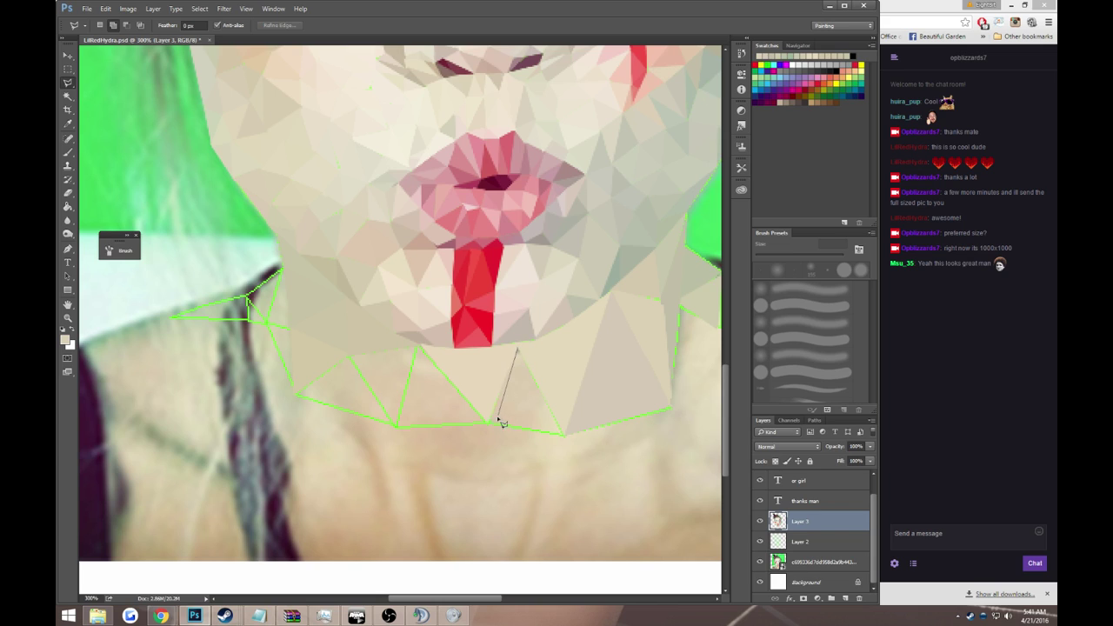
left_click(492, 424)
left_click(564, 433)
left_click(518, 350)
key("i")
key("g")
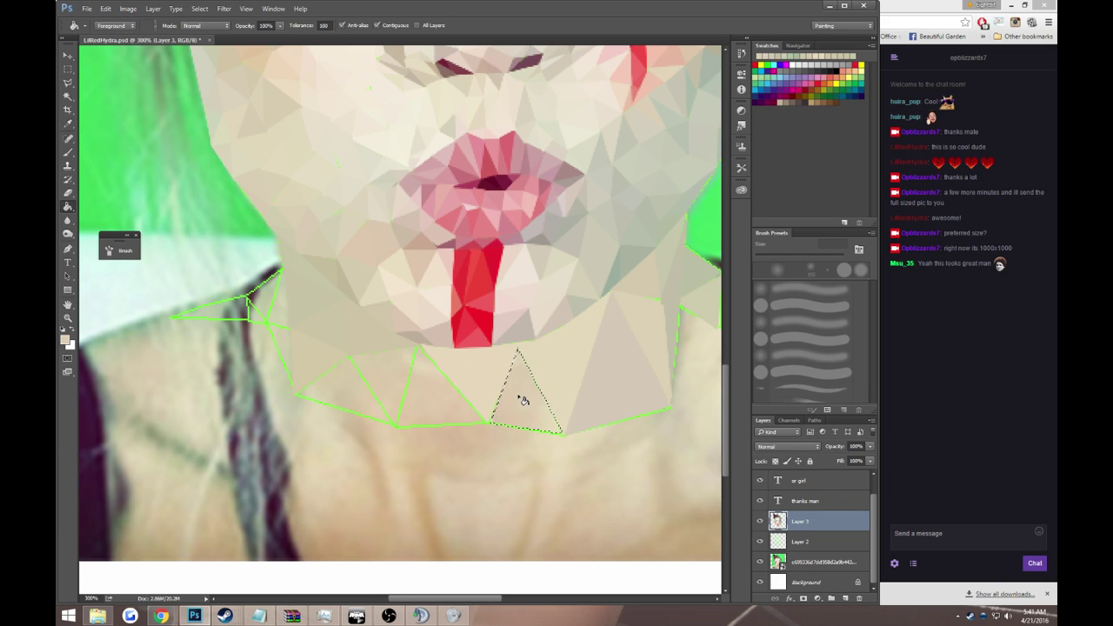
left_click(521, 396)
key("ctrl+d")
scroll(432, 386, "down", 1)
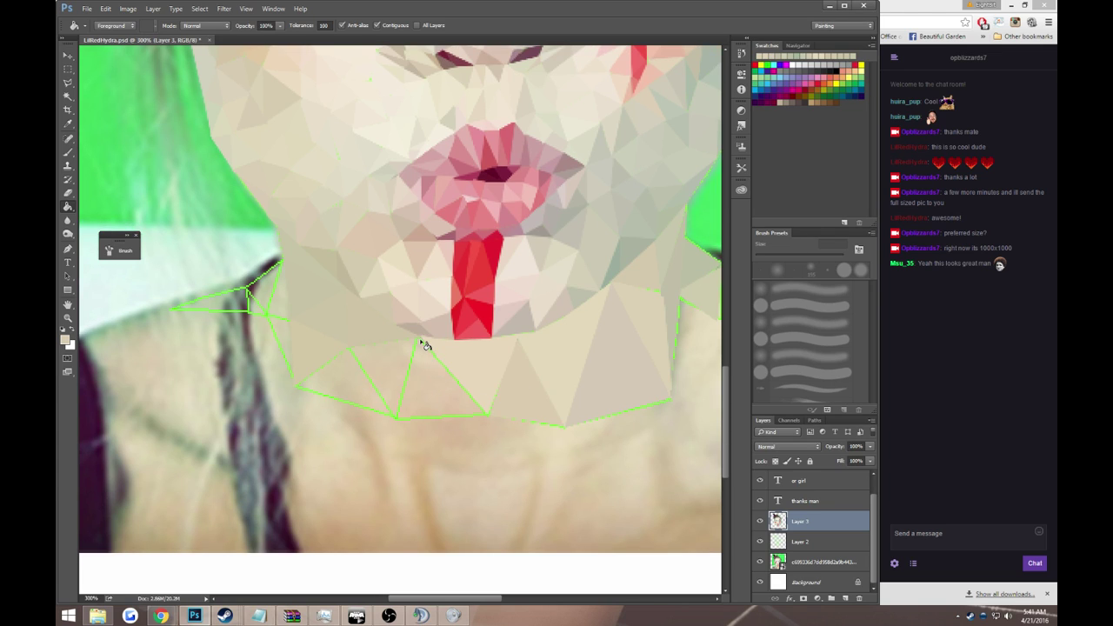
Step: Add a third flat skin-coloured triangle under the chin
key("l")
left_click(417, 338)
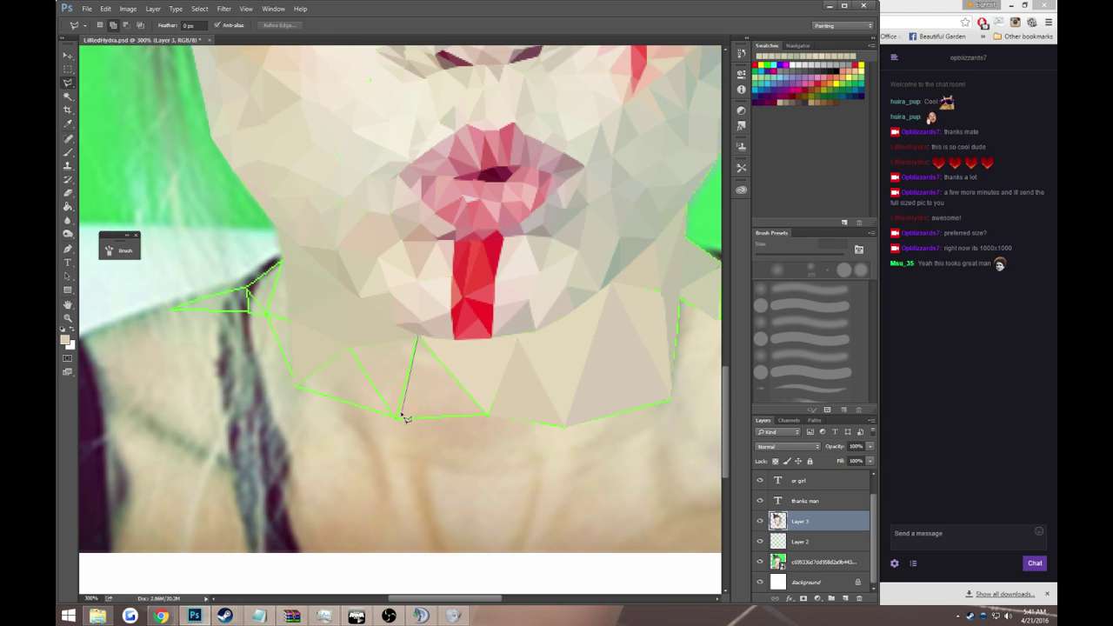
left_click(397, 415)
left_click(487, 412)
left_click(417, 340)
key("g")
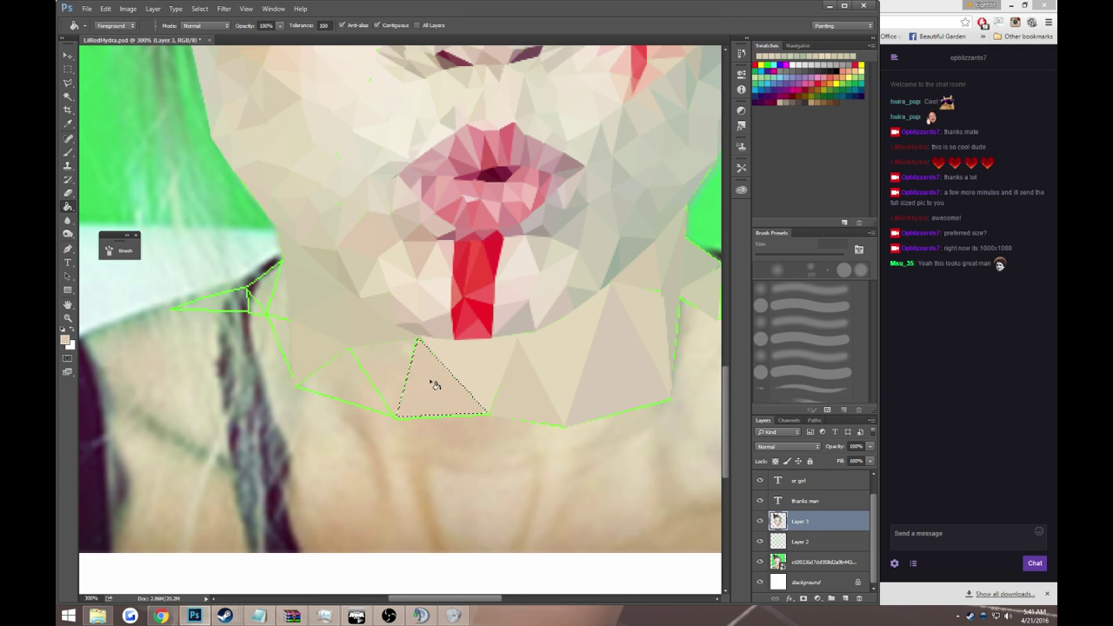
left_click(435, 385)
key("ctrl+d")
Step: Fill a triangle left of the last facet with a sampled skin colour
key("l")
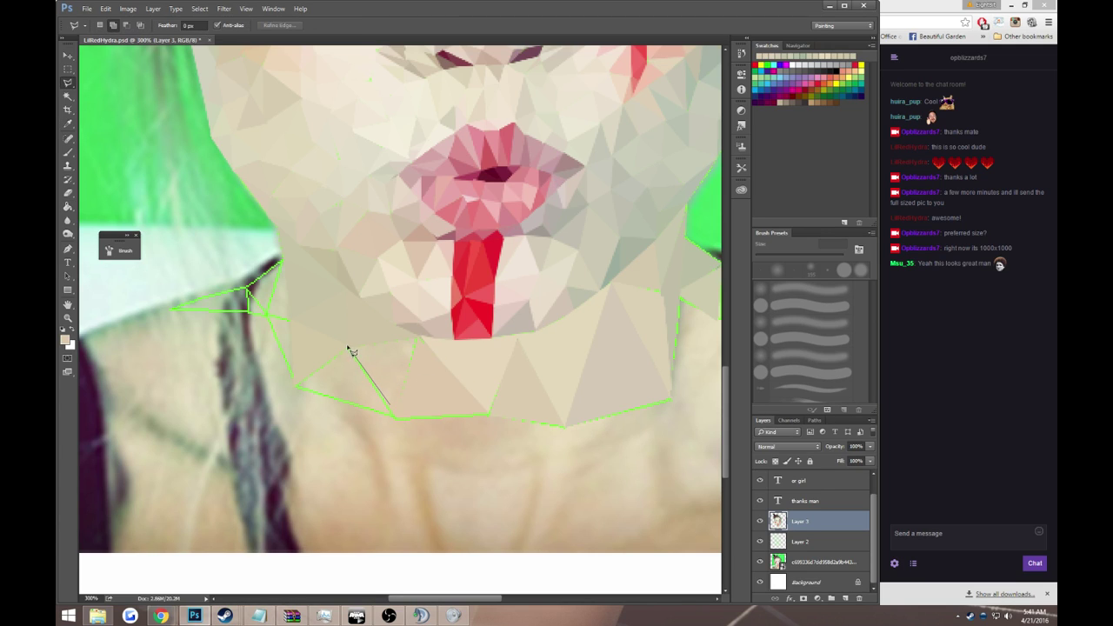
left_click(347, 345)
left_click(418, 339)
left_click(396, 416)
key("i")
left_click(396, 367)
key("g")
left_click(393, 369)
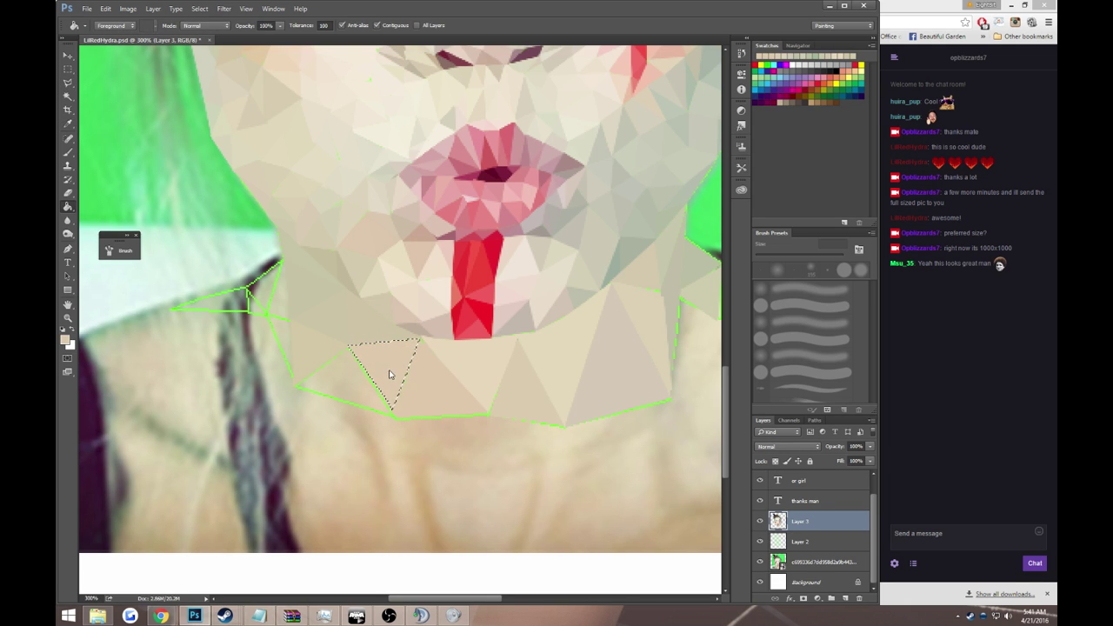
key("ctrl+d")
scroll(310, 372, "up", 2)
Step: Outline a triangle below the lips, then discard the selection
key("l")
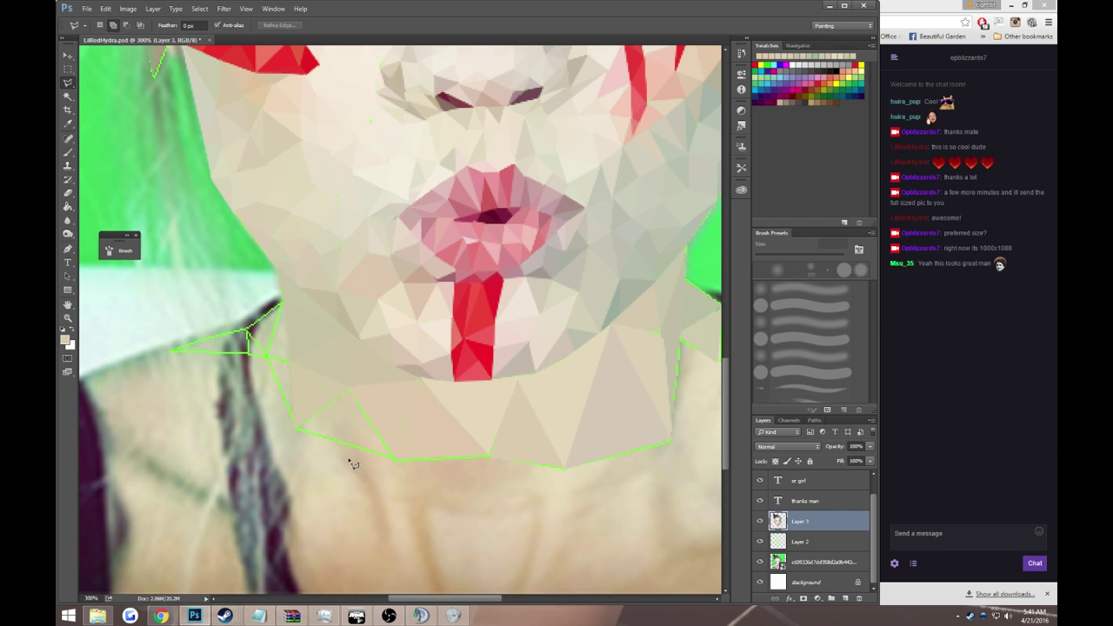
left_click(349, 460)
left_click(389, 403)
left_click(383, 478)
left_click(352, 464)
key("ctrl+d")
left_click_drag(314, 410, 480, 456)
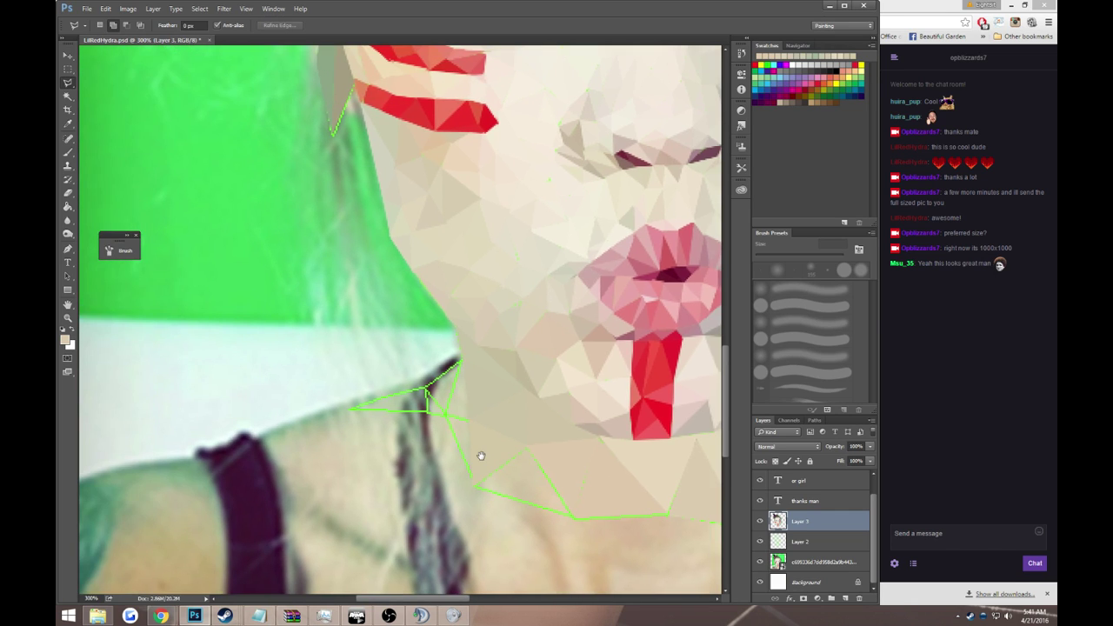
Step: Outline a small triangle where the neck meets the shoulder
left_click(427, 392)
left_click(429, 414)
left_click(446, 415)
left_click(427, 392)
key("g")
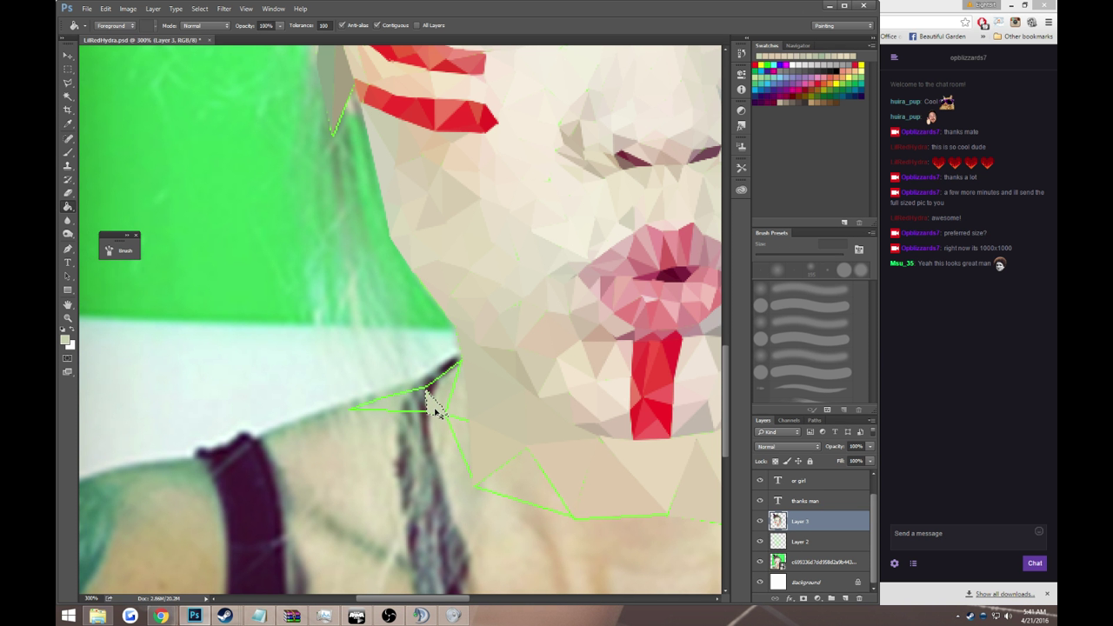
left_click_drag(434, 408, 361, 237)
Step: Close the neck triangle and fill it with flat skin colour
key("l")
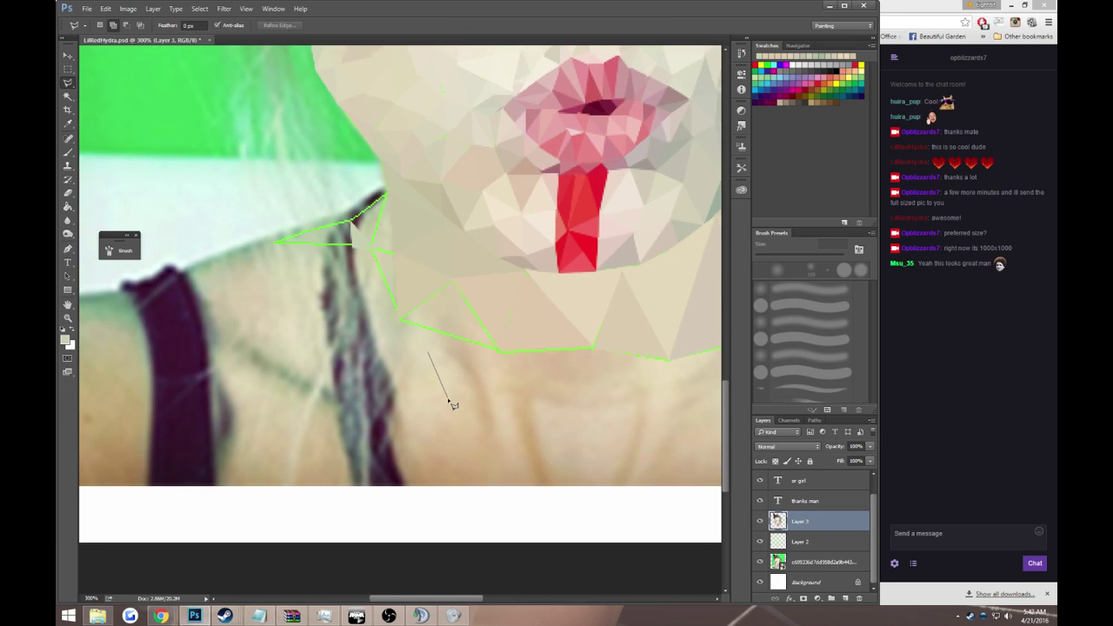
left_click(430, 354)
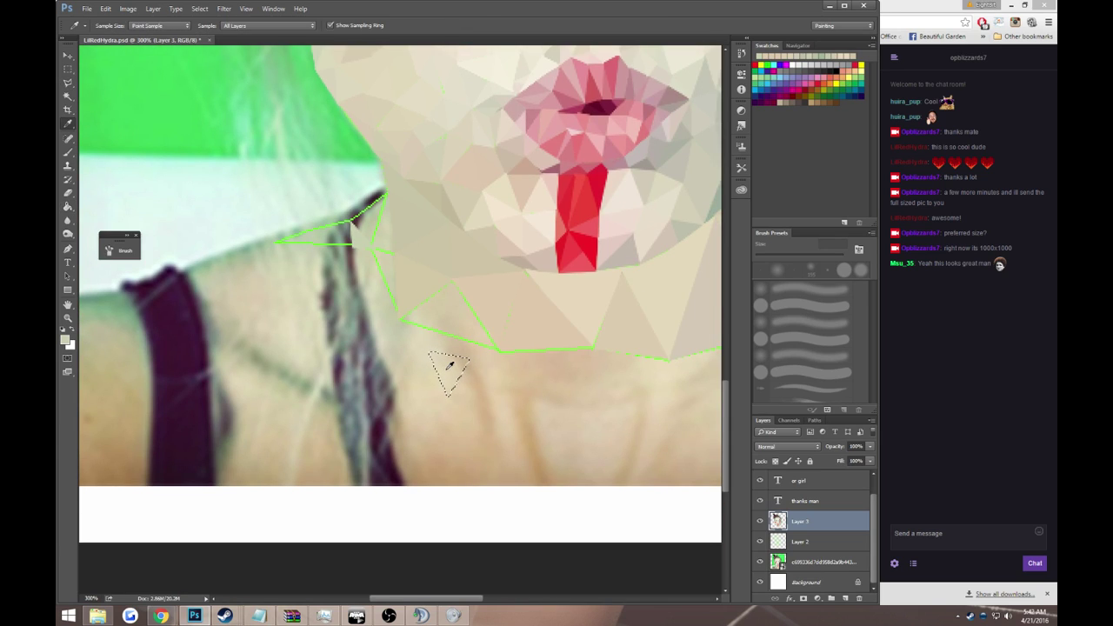
key("g")
left_click(448, 374)
key("ctrl+d")
Step: Fill a triangle at the neck edge with a sampled skin colour
key("l")
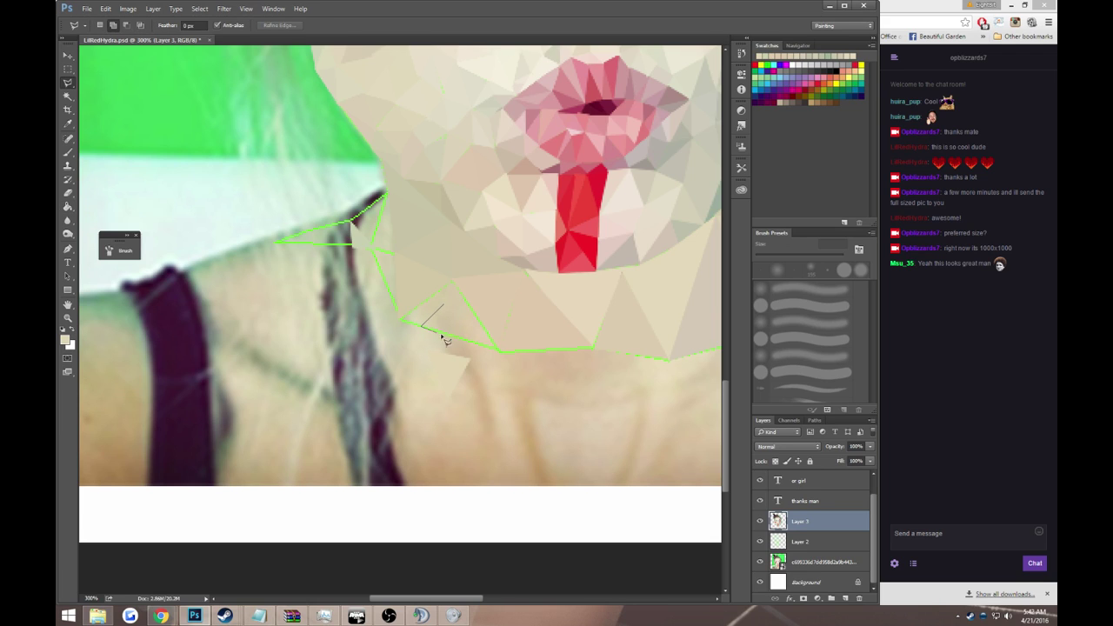
left_click(444, 306)
key("i")
left_click(440, 315)
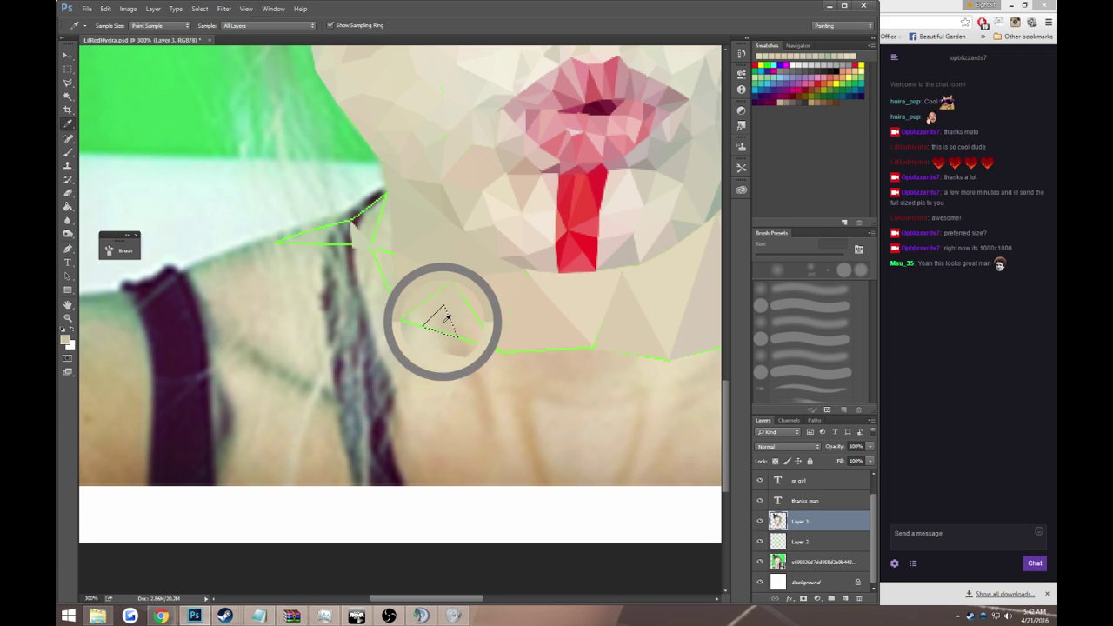
key("g")
left_click(444, 327)
key("ctrl+d")
left_click_drag(443, 327, 379, 321)
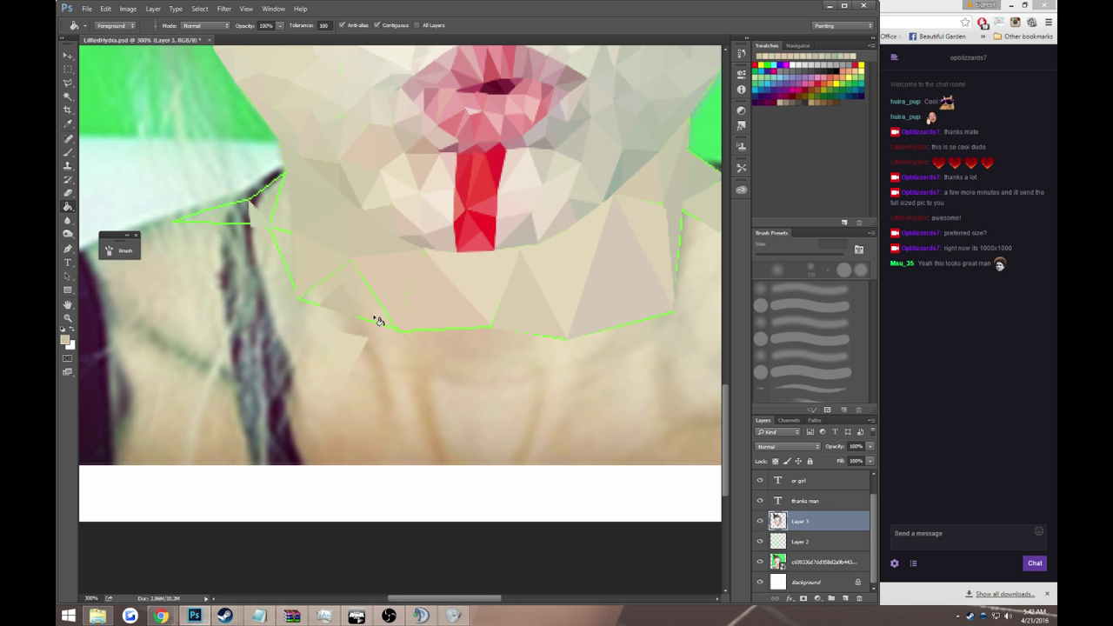
Step: Outline a small triangle along the lower neck edge
key("l")
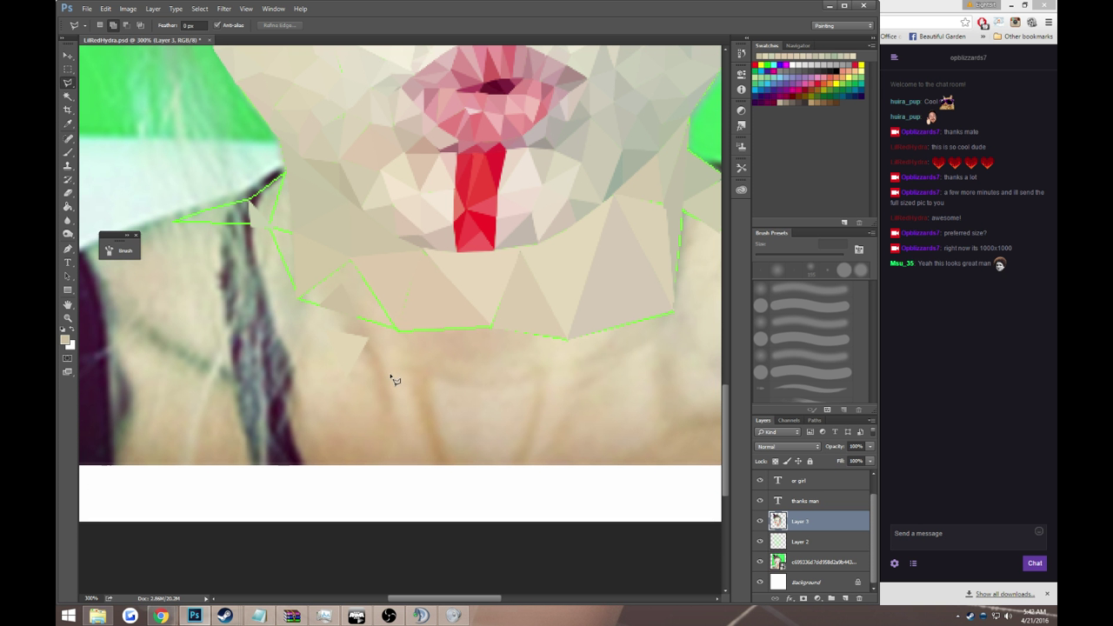
left_click(386, 338)
left_click(393, 348)
key("g")
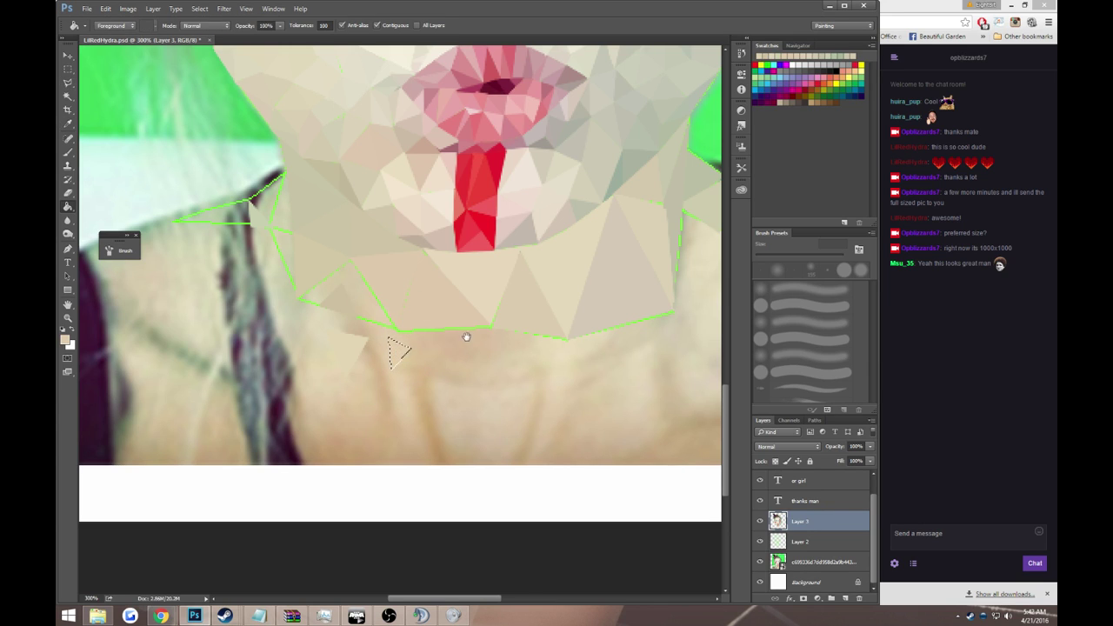
left_click_drag(466, 336, 269, 355)
Step: Outline a triangle below the neck facets and sample a neck skin colour for it
key("l")
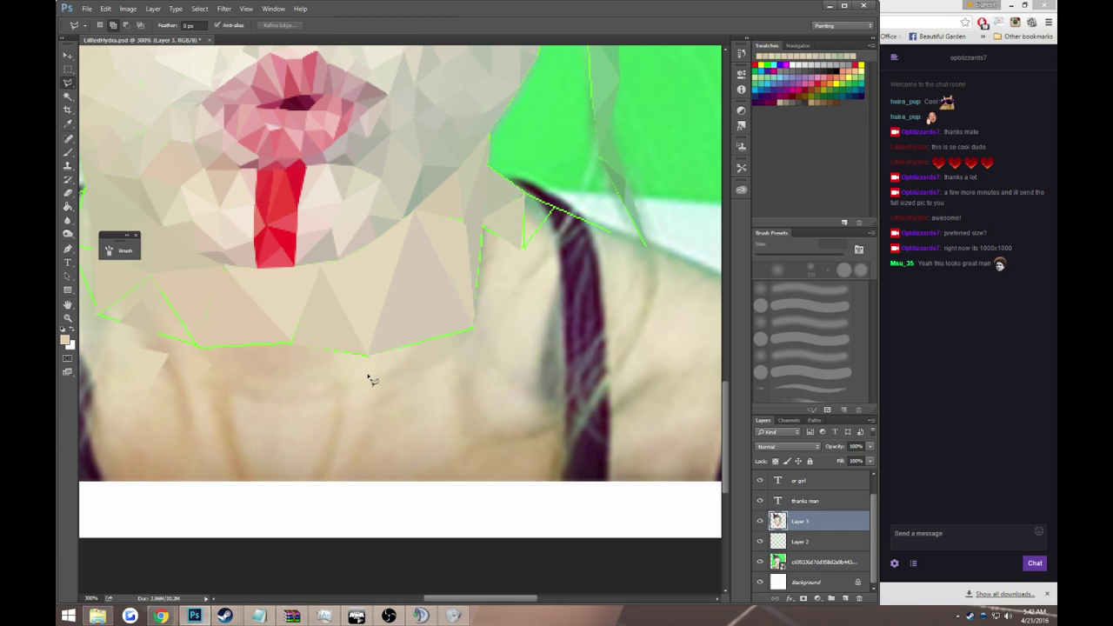
left_click(262, 374)
key("ctrl+d")
key("ctrl+z")
key("i")
left_click(236, 353)
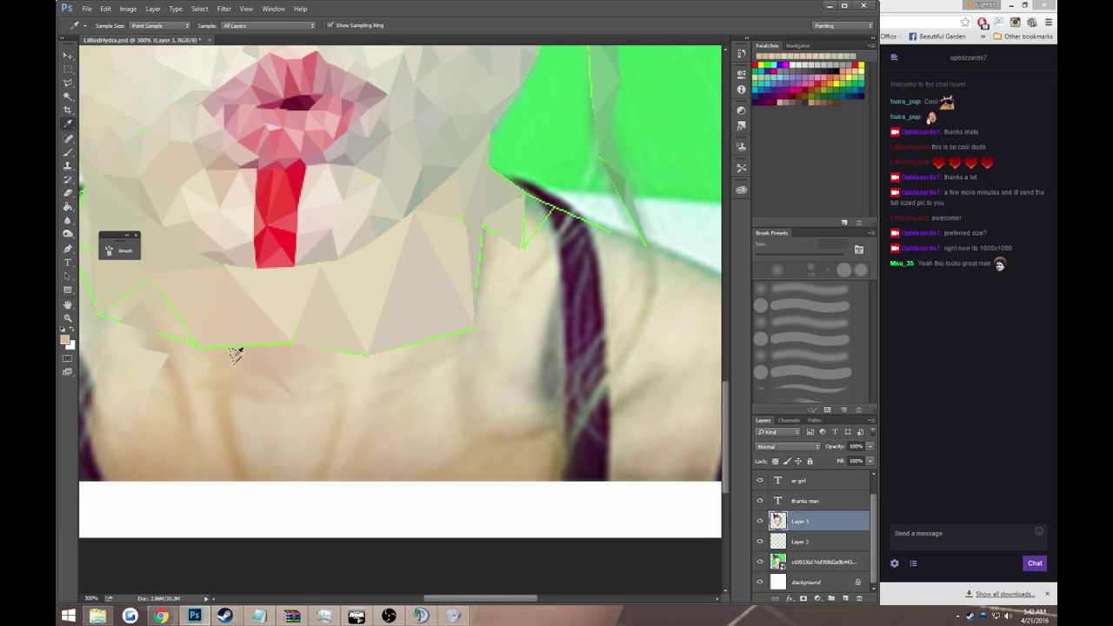
key("g")
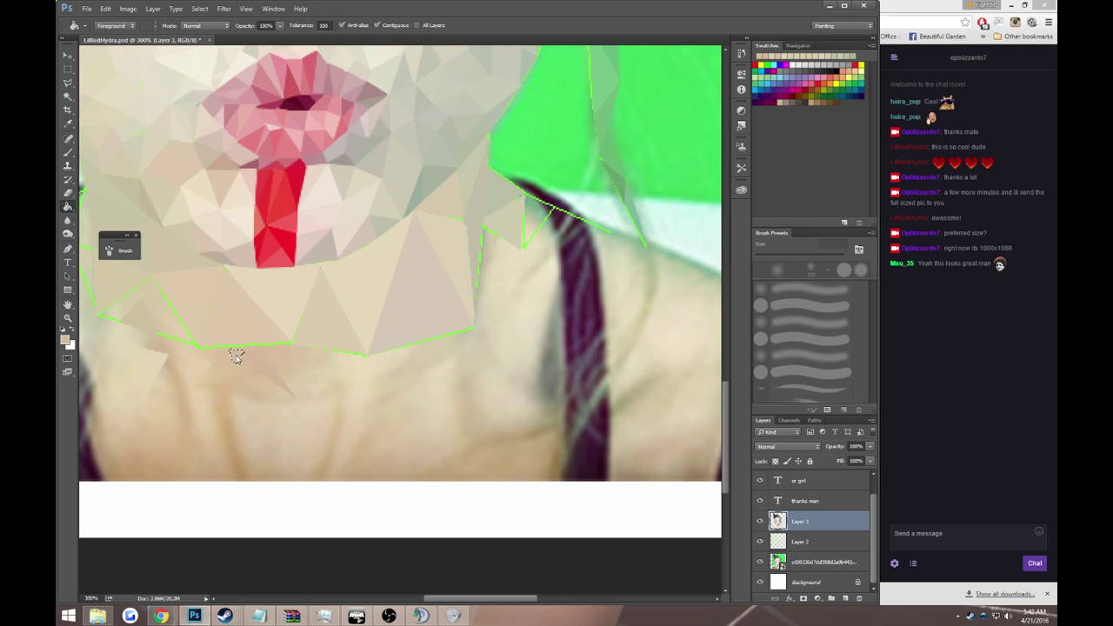
Step: Try two more small triangles under the neck edge, discarding both
key("l")
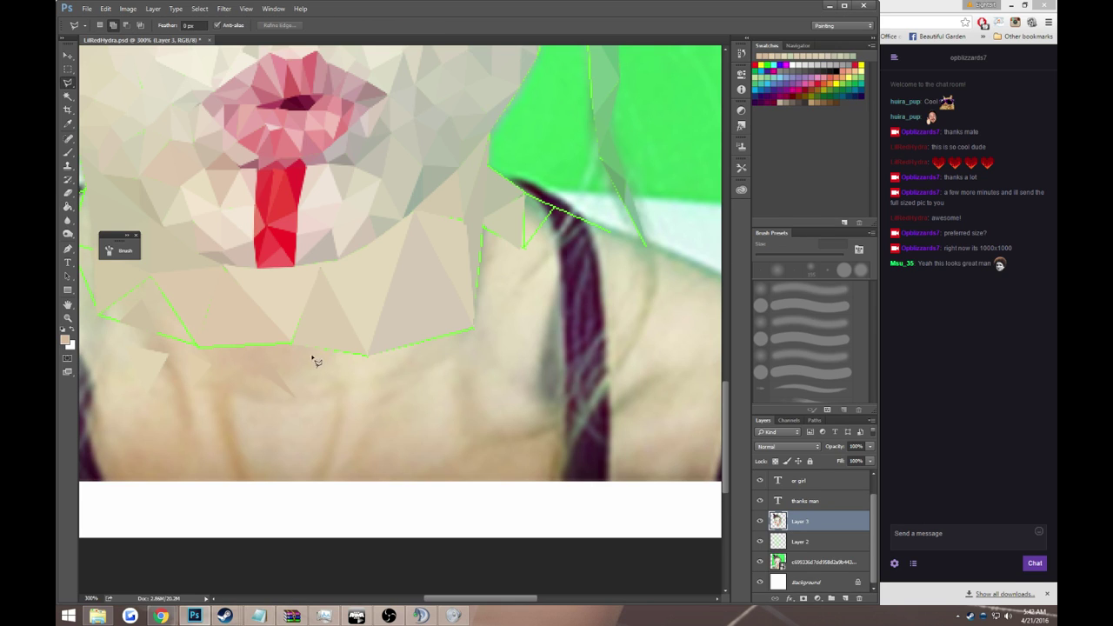
left_click(332, 333)
left_click(317, 353)
key("ctrl+d")
left_click(430, 314)
left_click(474, 344)
left_click(418, 365)
key("ctrl+d")
Step: Outline another neck triangle and hide the original reference photo
left_click(475, 374)
left_click(427, 394)
key("g")
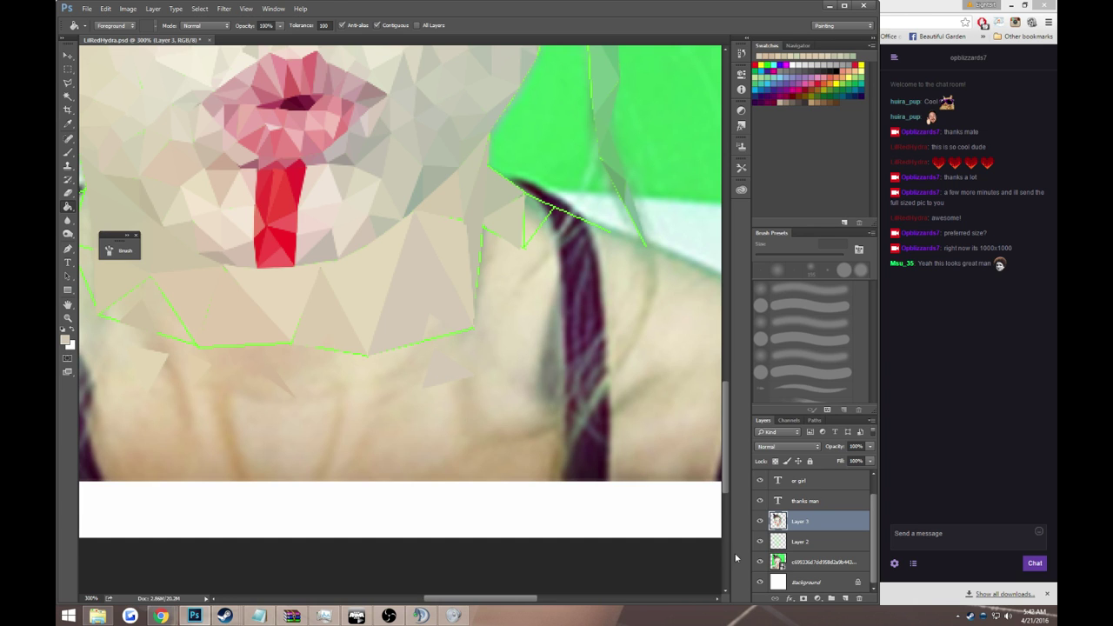
left_click(758, 563)
Step: Zoom out and fill a white gap below the chin with a beige triangle
key("z")
scroll(397, 385, "down", 4)
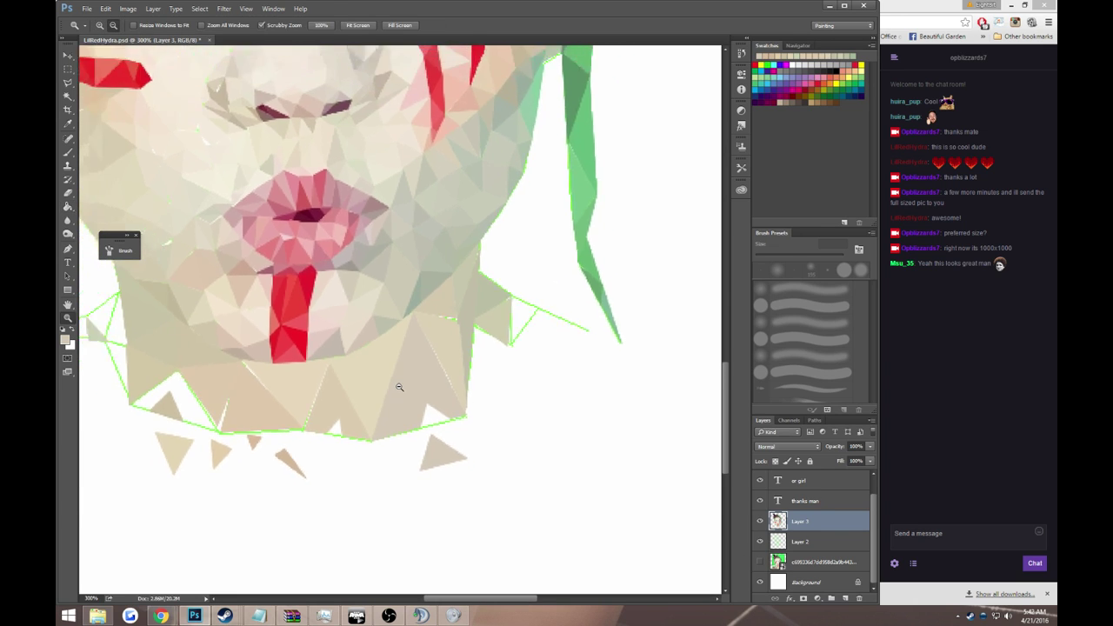
scroll(504, 501, "up", 1)
scroll(487, 496, "up", 1)
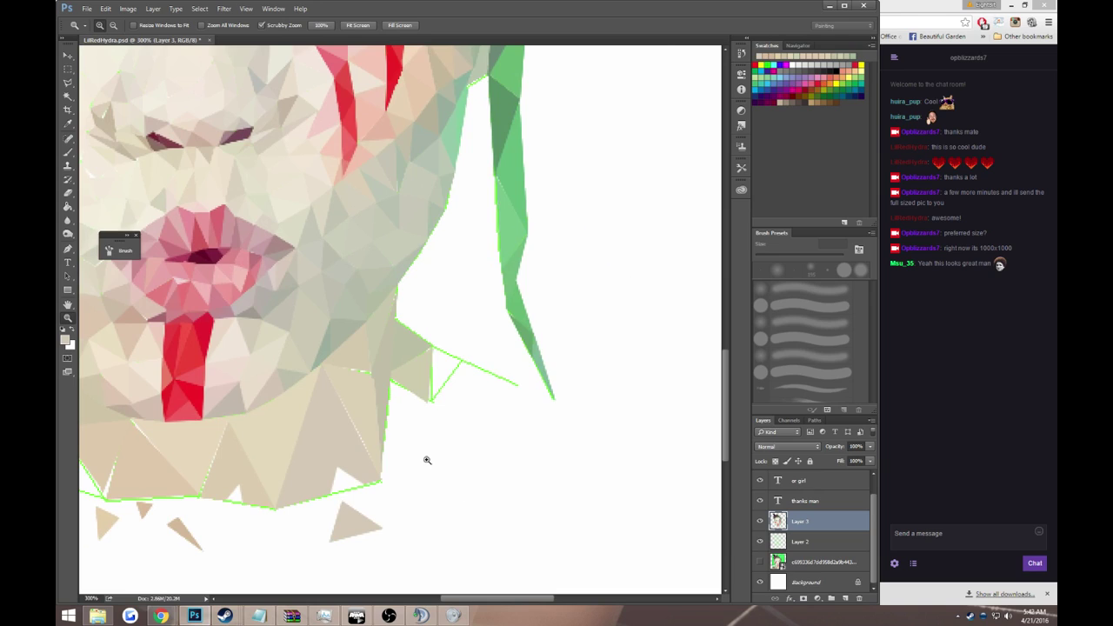
scroll(427, 460, "down", 2)
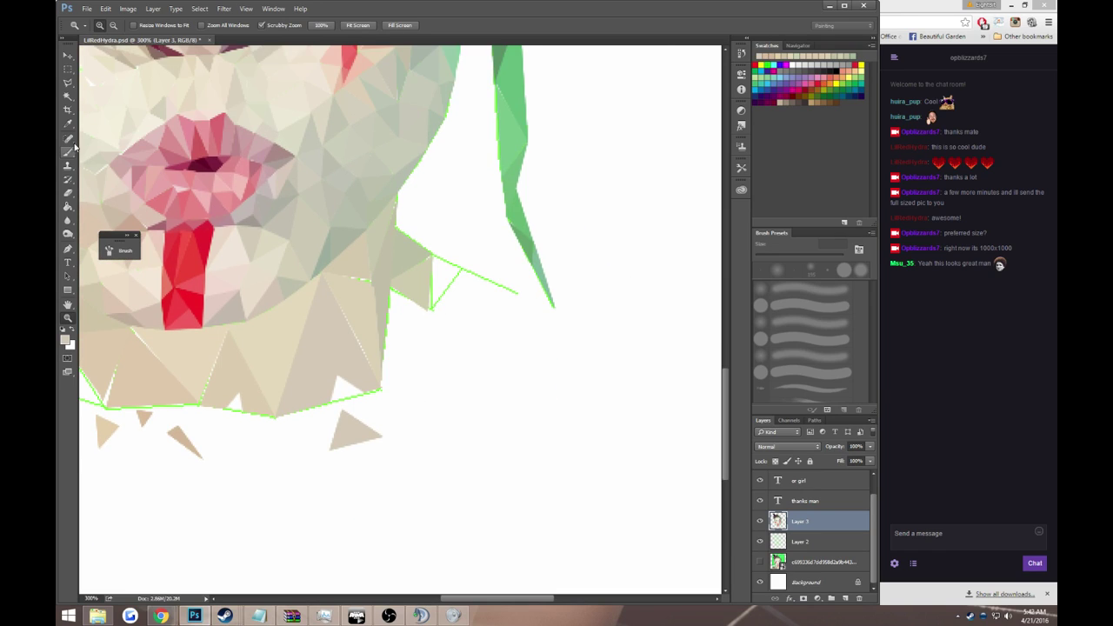
left_click(68, 83)
left_click(432, 362)
left_click(422, 400)
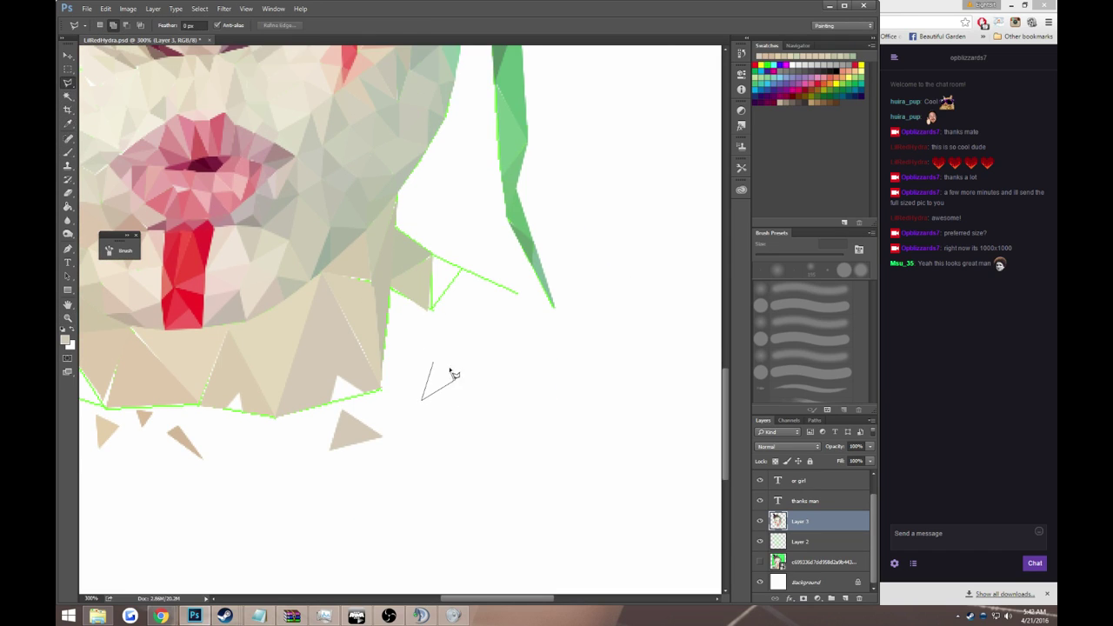
left_click(433, 363)
key("g")
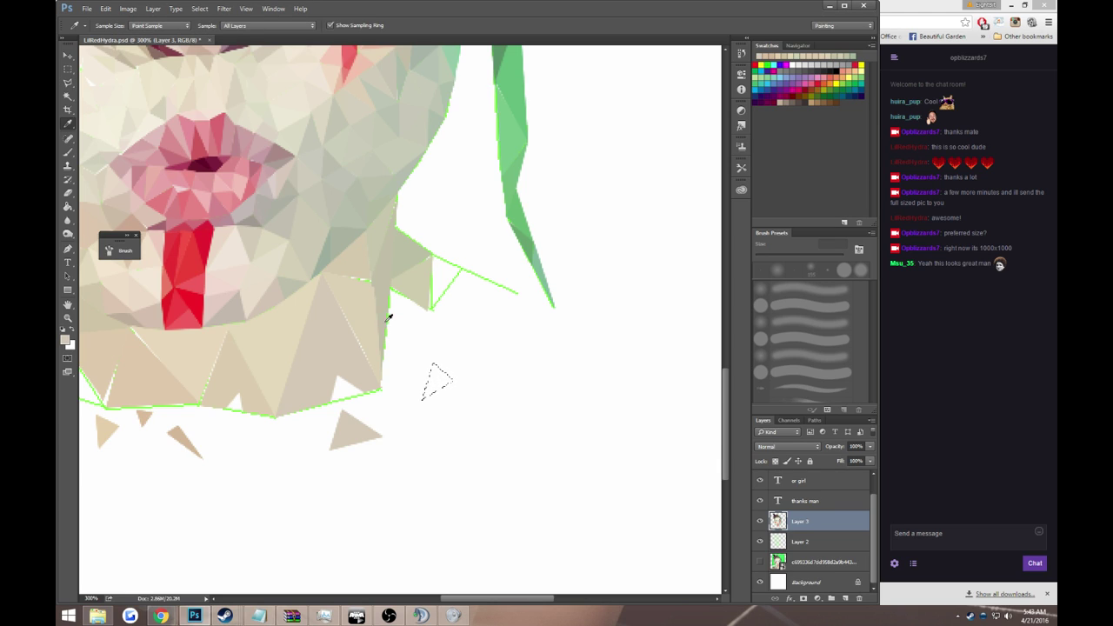
left_click(430, 375)
key("ctrl+d")
Step: Fill the next gap triangle beside the chin with beige
key("l")
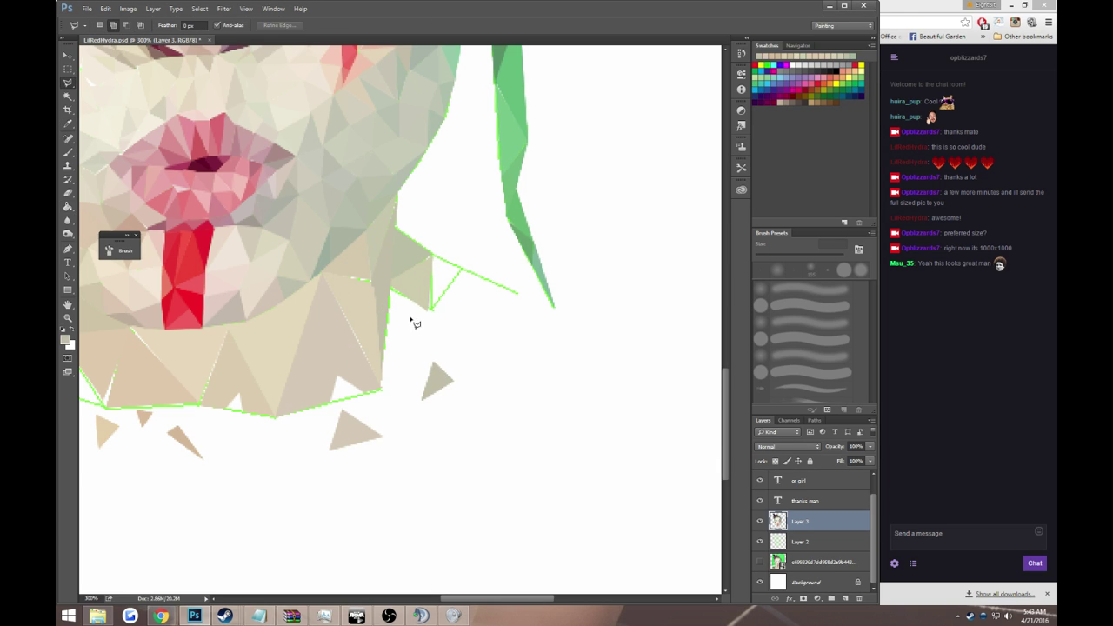
left_click(398, 348)
left_click(407, 321)
key("g")
left_click(411, 335)
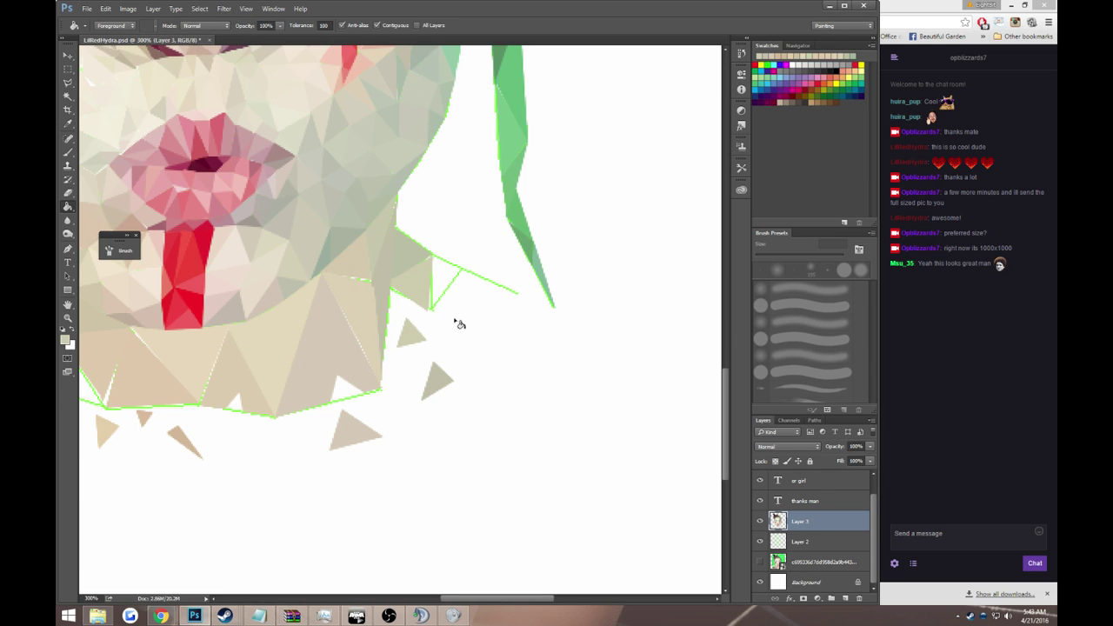
Step: Fill a small triangle beside the jaw with beige
key("l")
left_click(462, 305)
left_click(430, 331)
left_click(466, 339)
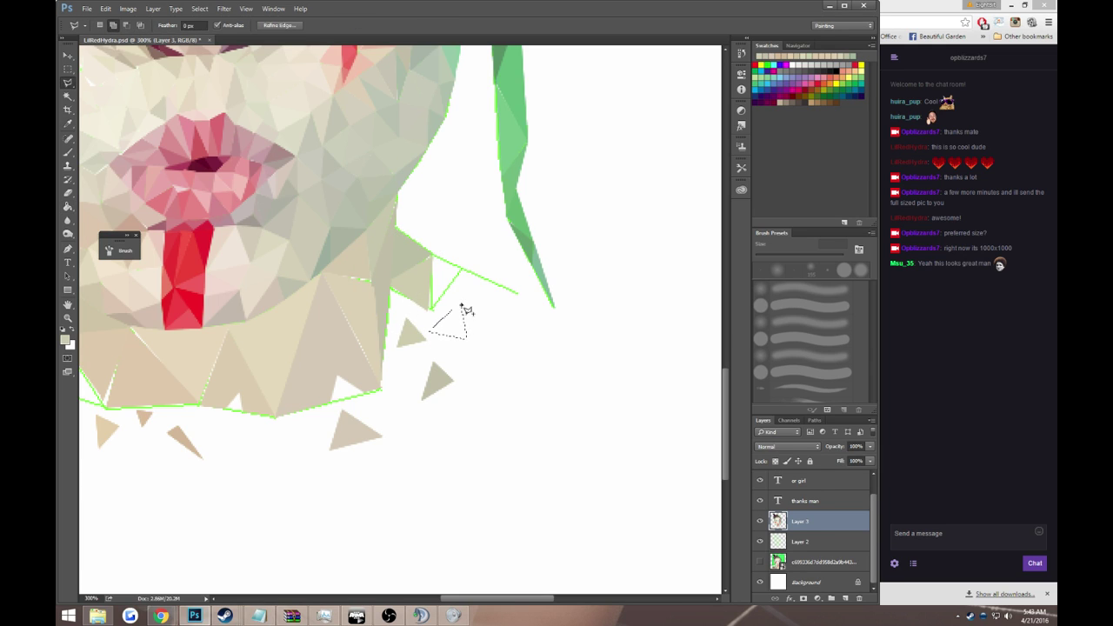
left_click(462, 307)
key("g")
left_click(452, 326)
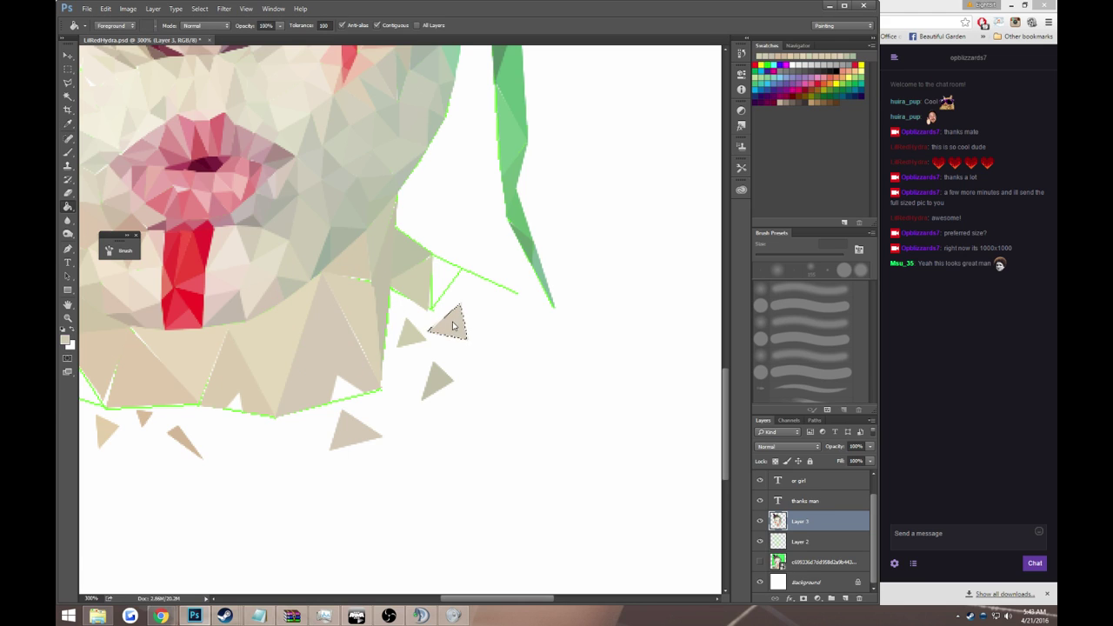
key("ctrl+d")
Step: Undo an accidental beige background fill and fill a small triangle below the artwork
left_click(294, 434)
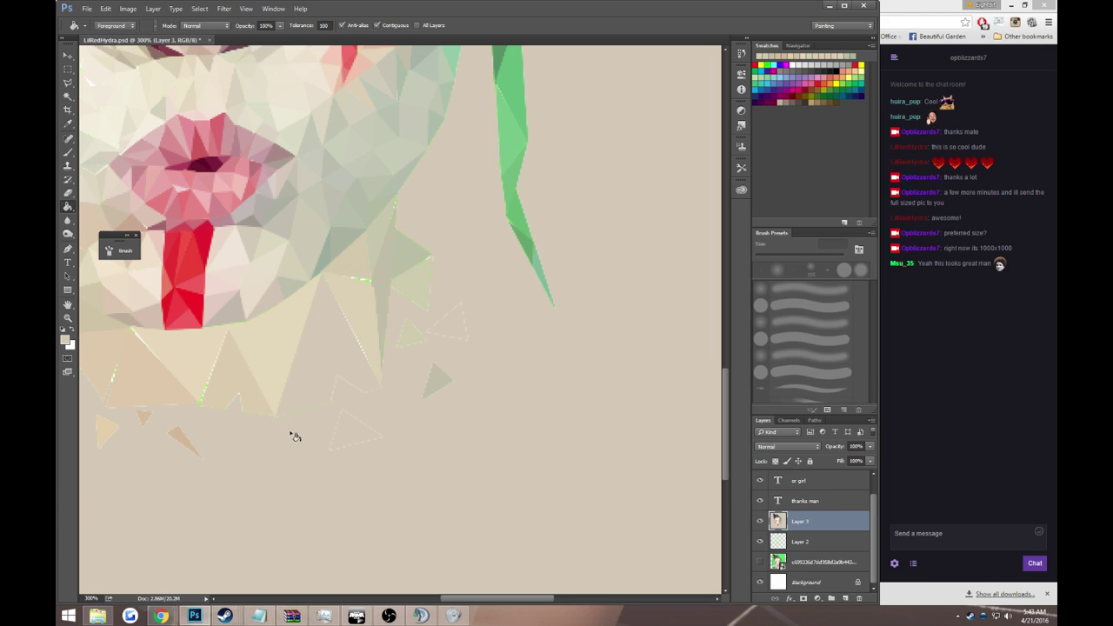
key("ctrl+z")
key("l")
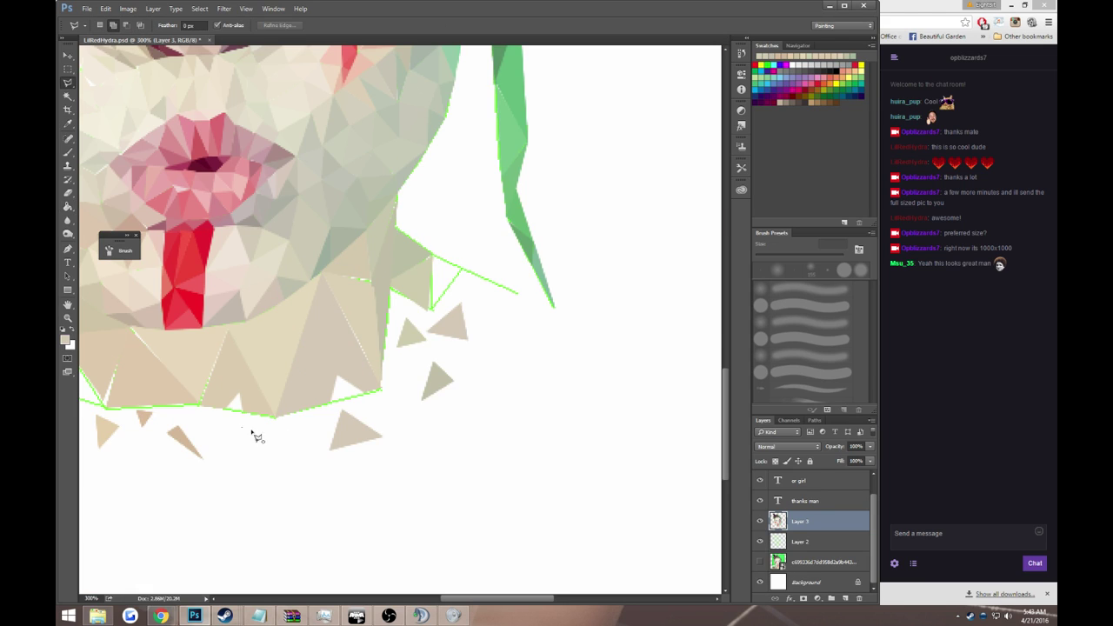
left_click(285, 435)
left_click(261, 442)
left_click(243, 428)
key("g")
left_click(269, 437)
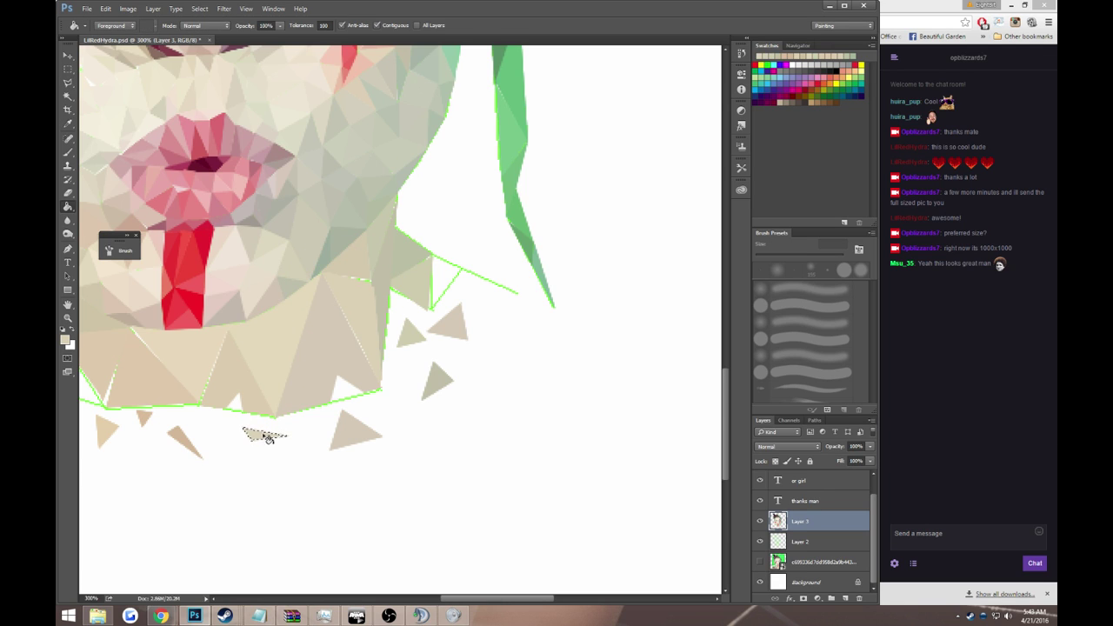
left_click_drag(212, 400, 559, 385)
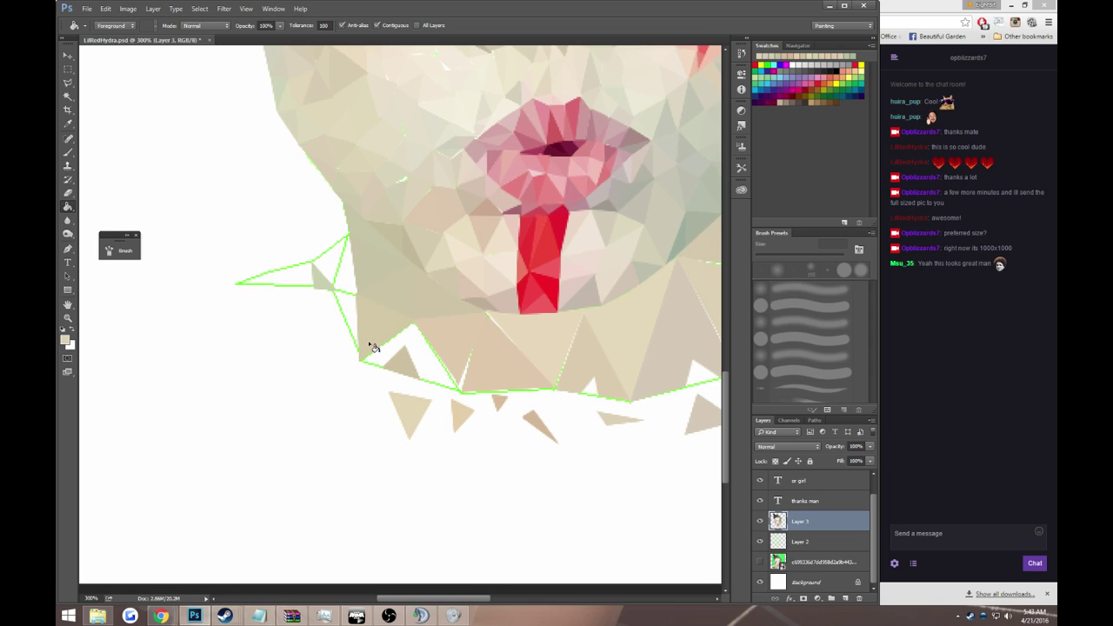
Step: Fill a triangle below the jaw with the sampled beige skin tone, then fit the image on screen
key("l")
left_click(304, 346)
left_click(336, 319)
left_click(344, 358)
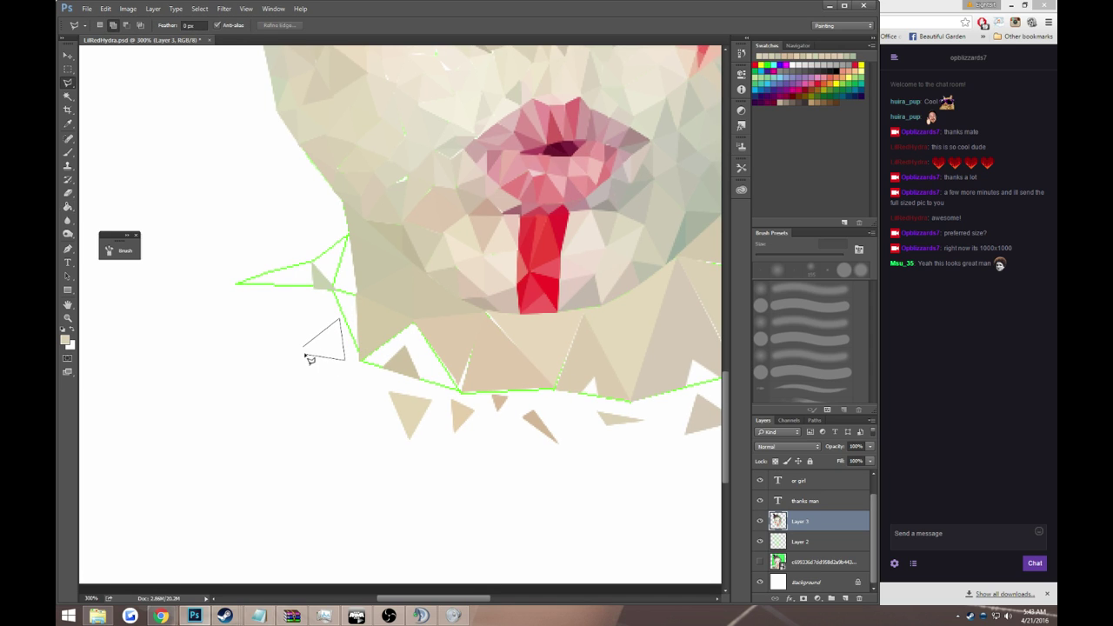
left_click(305, 346)
key("i")
left_click(371, 275)
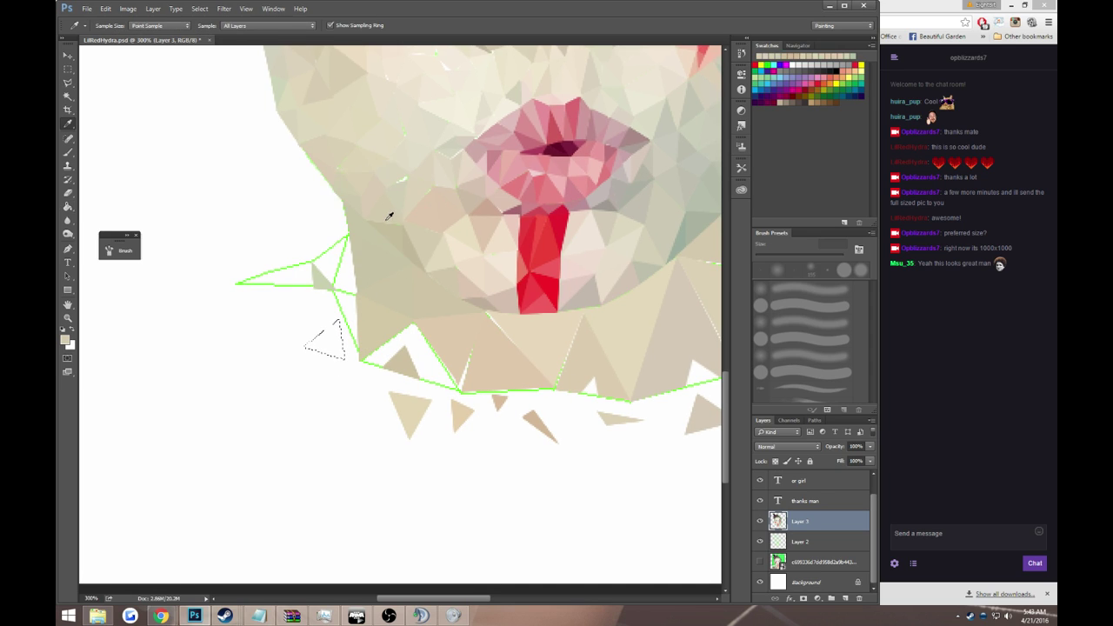
key("g")
left_click(328, 341)
key("z")
key("ctrl+0")
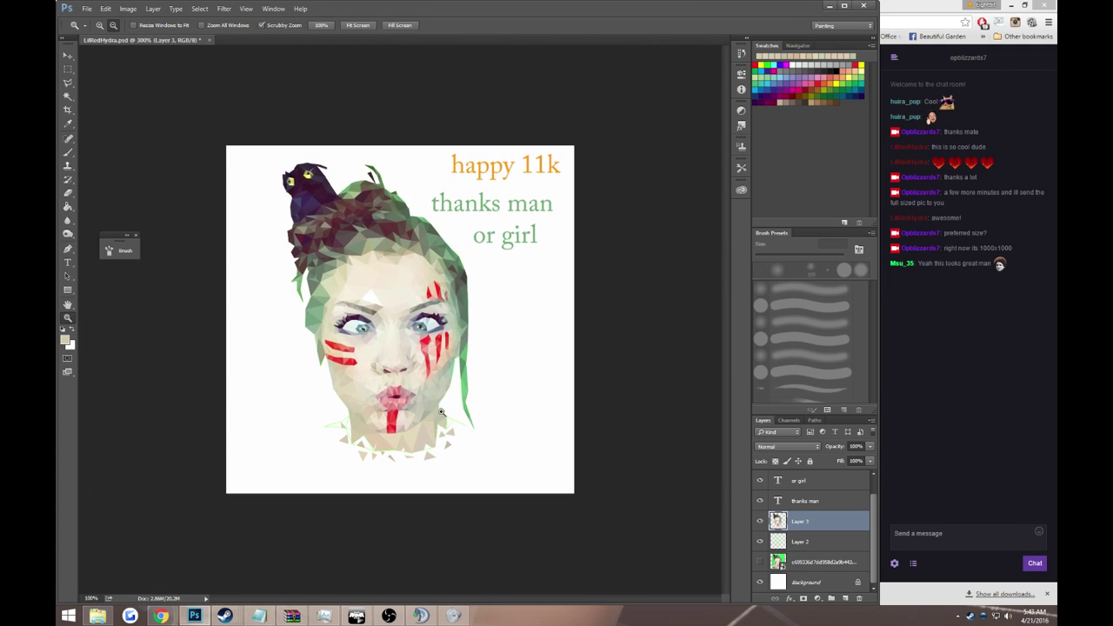
Step: Hide the 'or girl', 'thanks man' and 'happy 11k' text layers
left_click(763, 482)
left_click(760, 501)
scroll(759, 505, "up", 1)
left_click(760, 479)
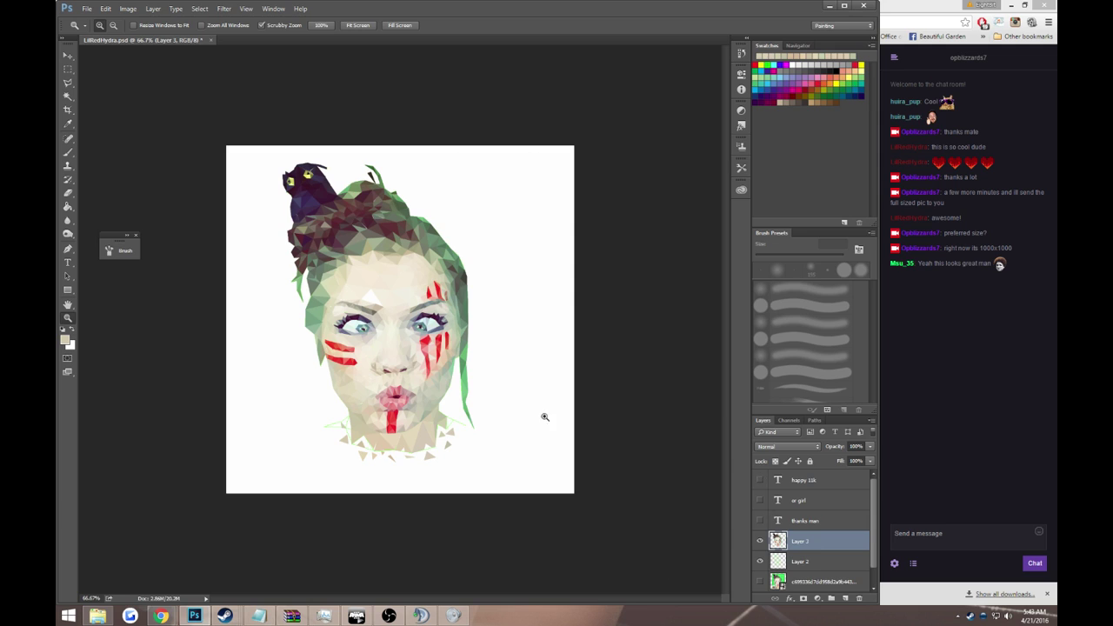
Step: Try a Magic Wand selection of the white background, then deselect it
left_click(68, 96)
left_click(449, 179)
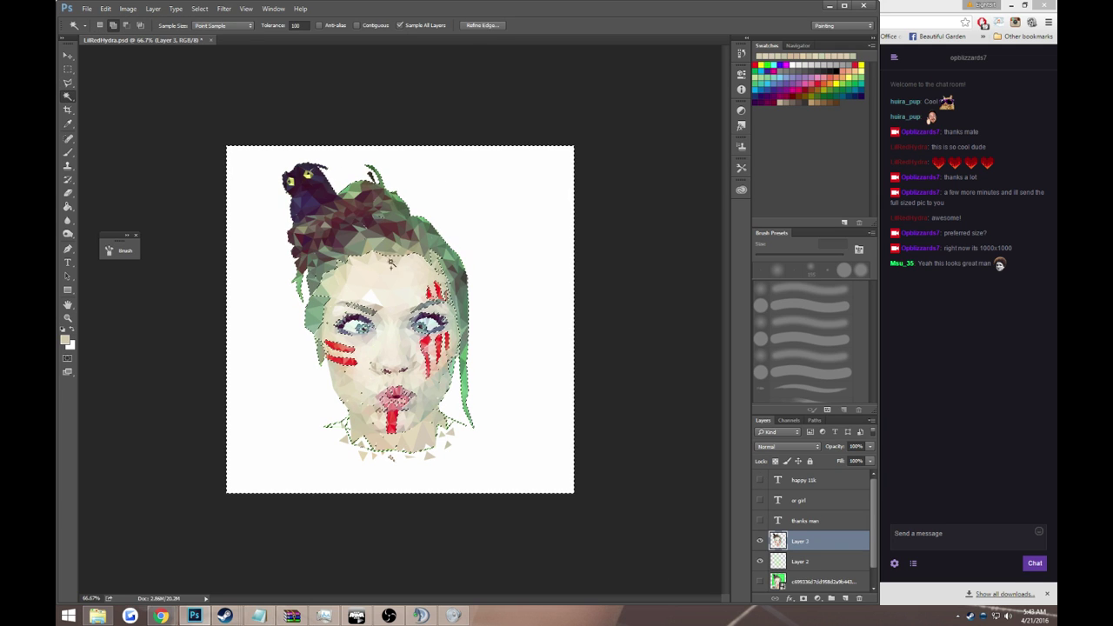
left_click(369, 286)
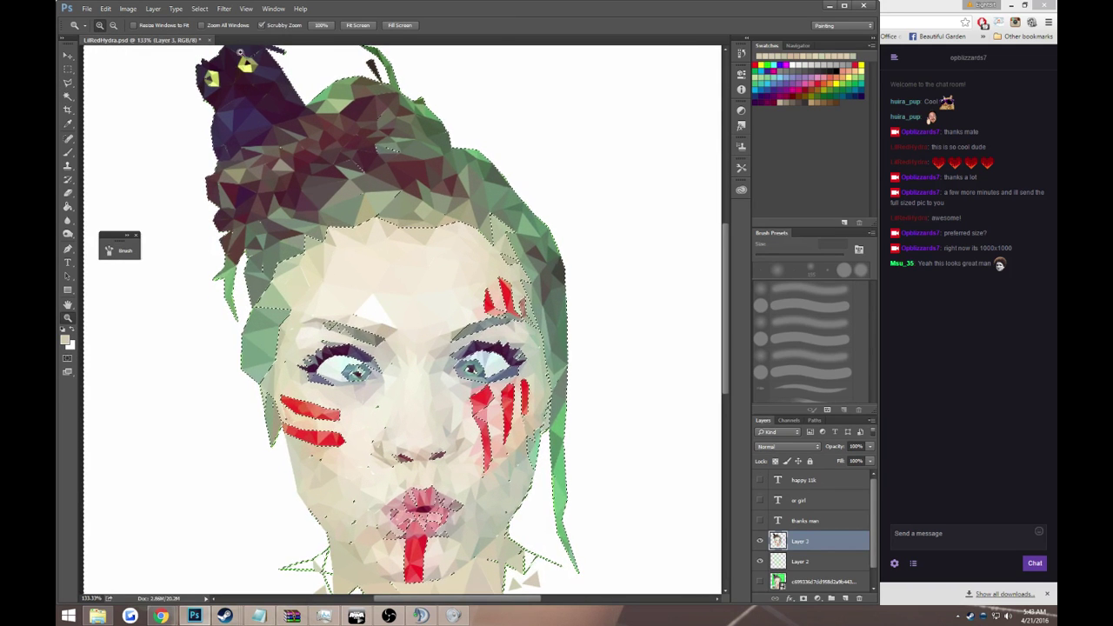
key("ctrl+d")
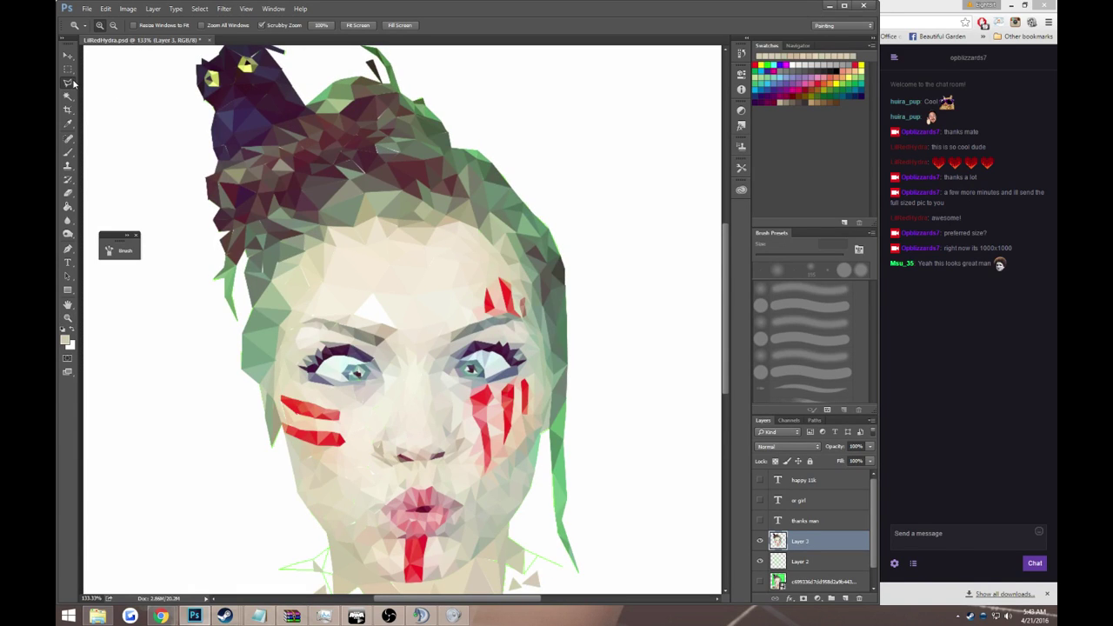
Step: Set Magic Wand Tolerance to 1, test-select the background, then clear the selection
key("w")
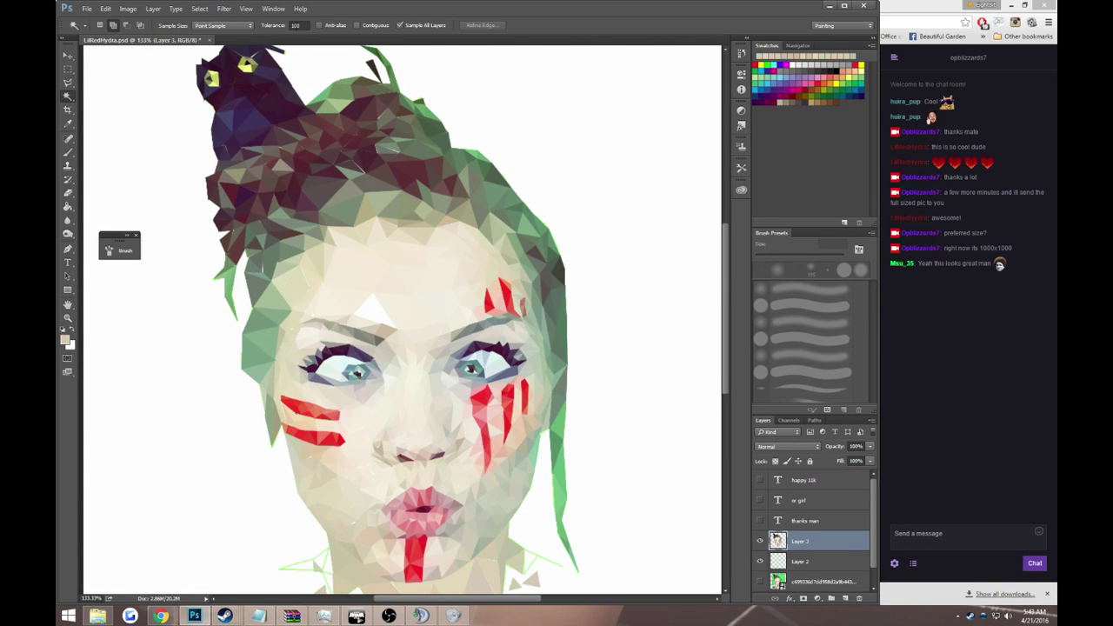
left_click(305, 26)
left_click(571, 91)
scroll(557, 130, "down", 5)
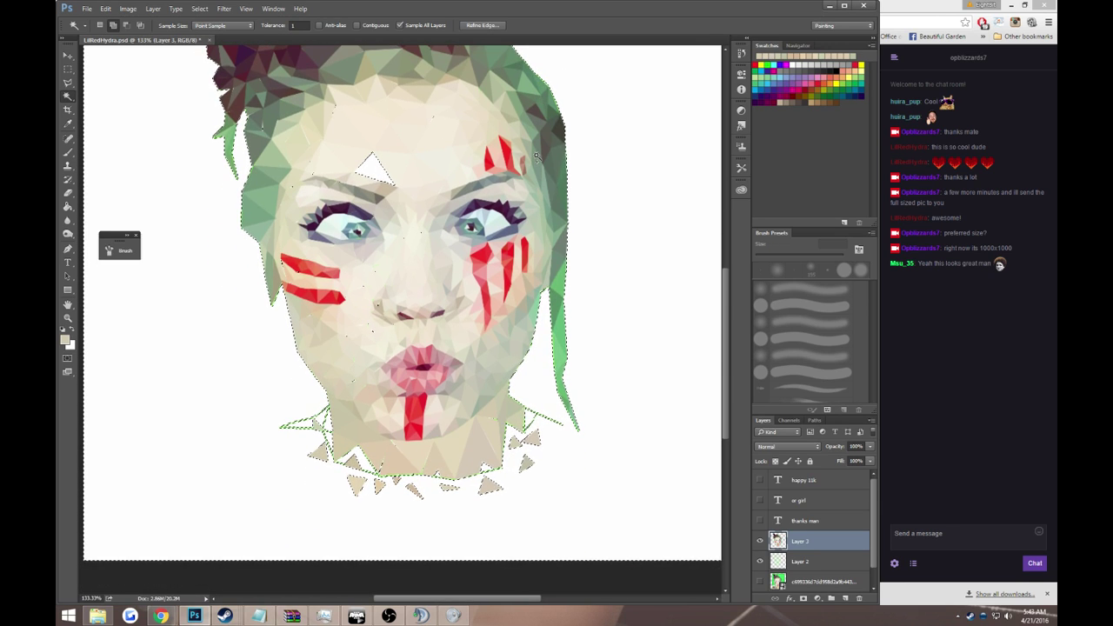
key("ctrl+d")
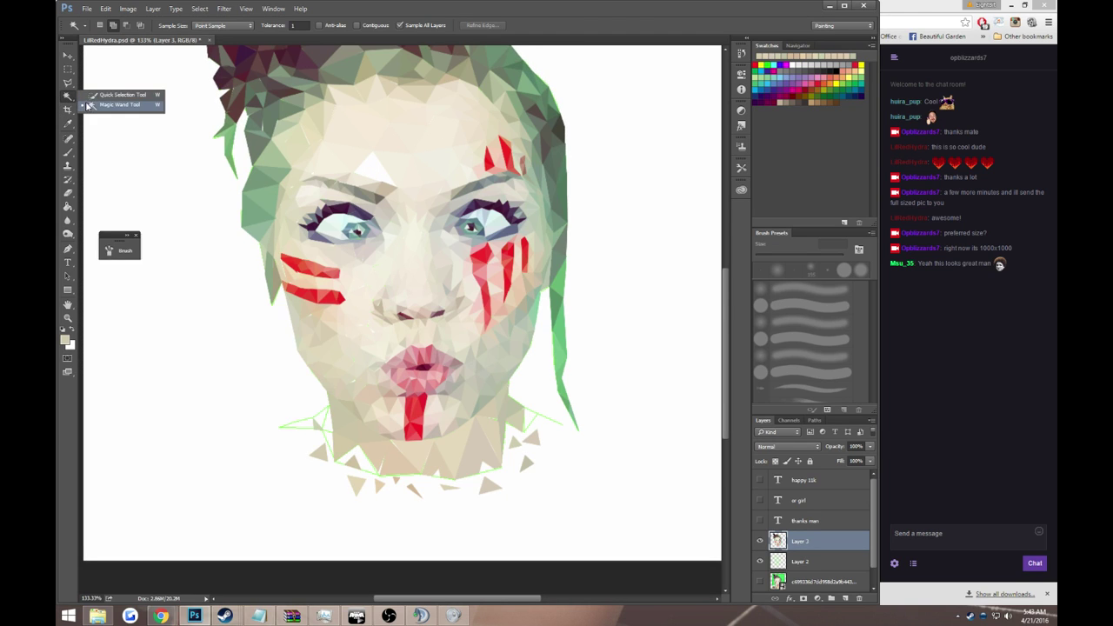
Step: Select the white background around the portrait and zoom the view out to 100%
left_click(142, 137)
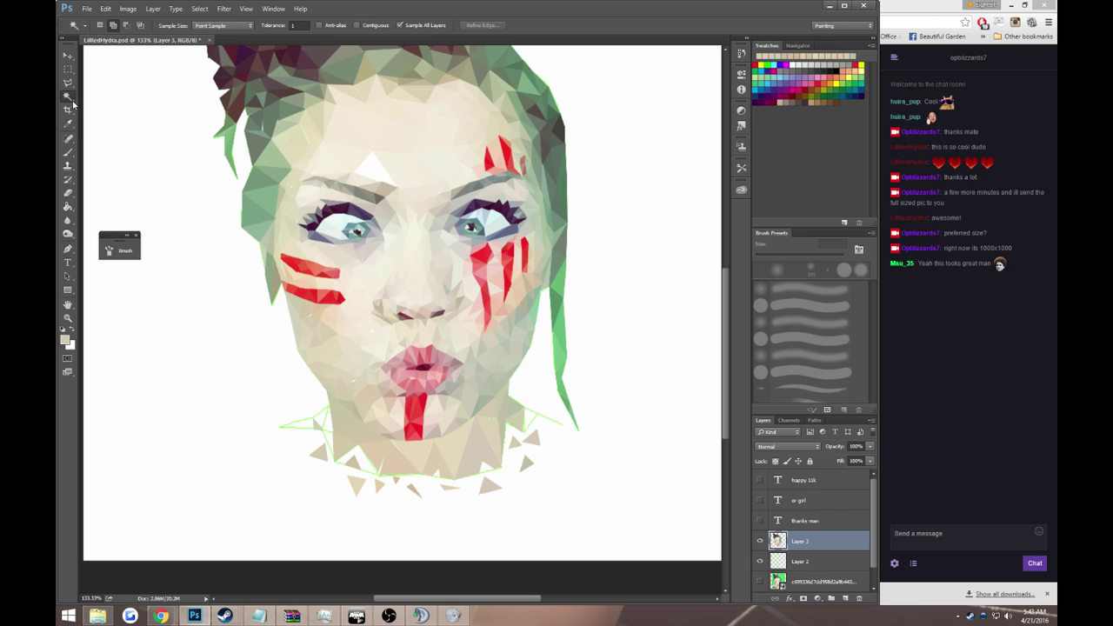
left_click(375, 172)
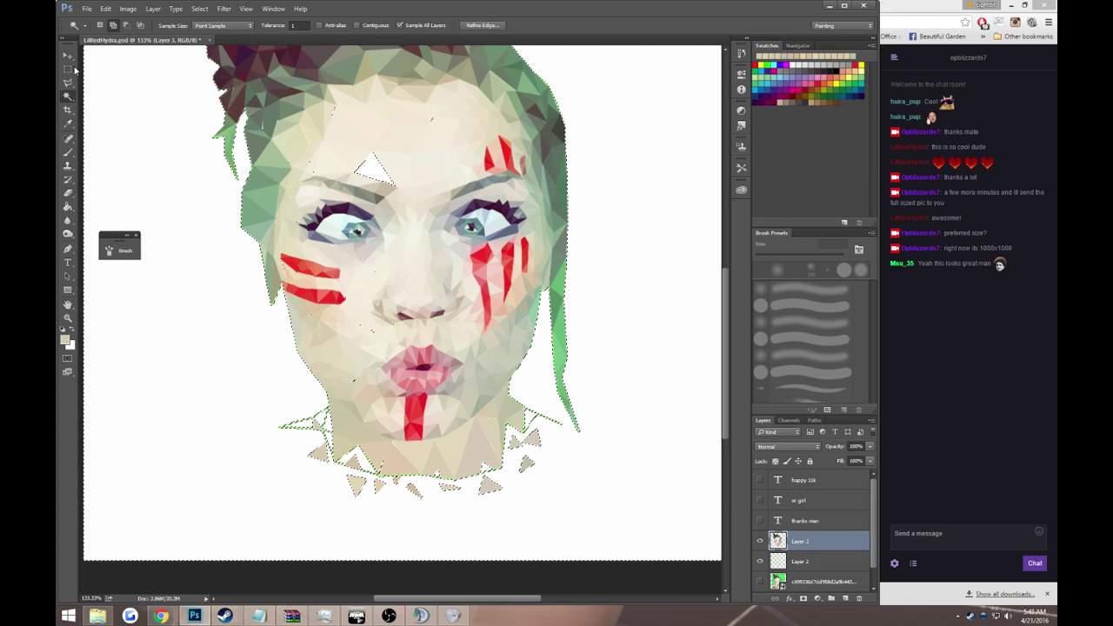
key("l")
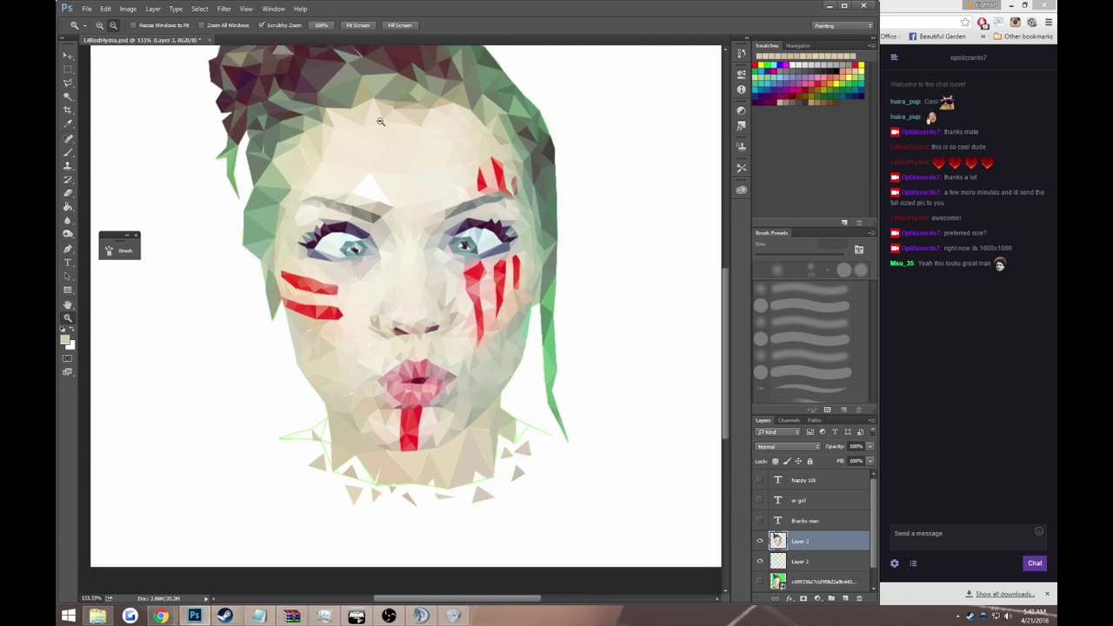
key("ctrl+minus")
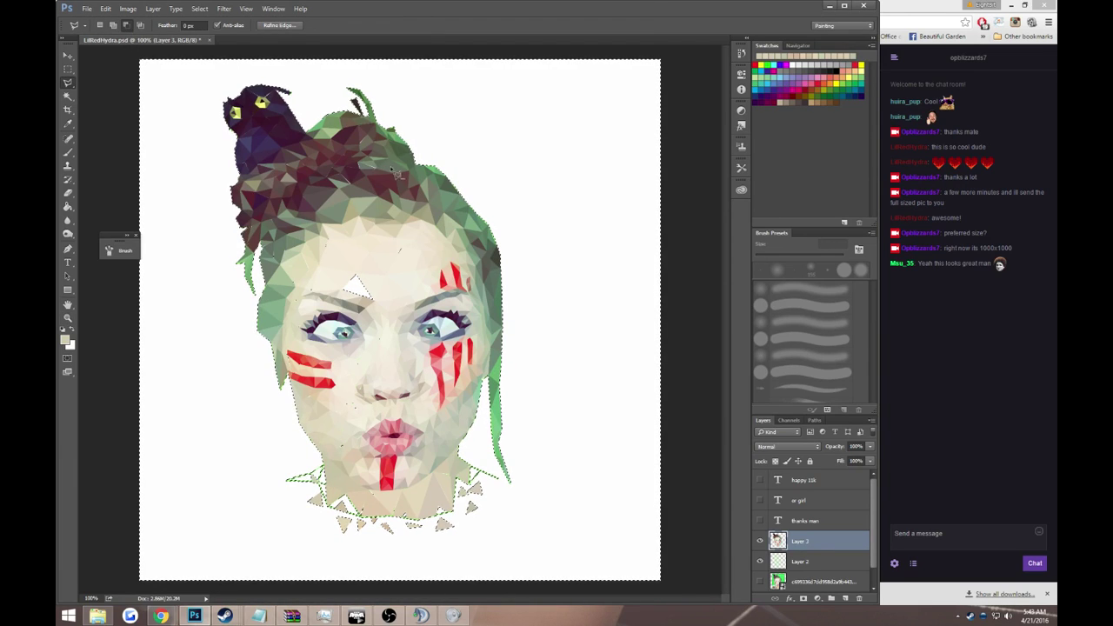
Step: Trace a freehand Lasso outline around the face, jaw and hair
mouse_move(490, 295)
left_mouse_down()
mouse_move(406, 505)
mouse_move(355, 493)
left_mouse_up()
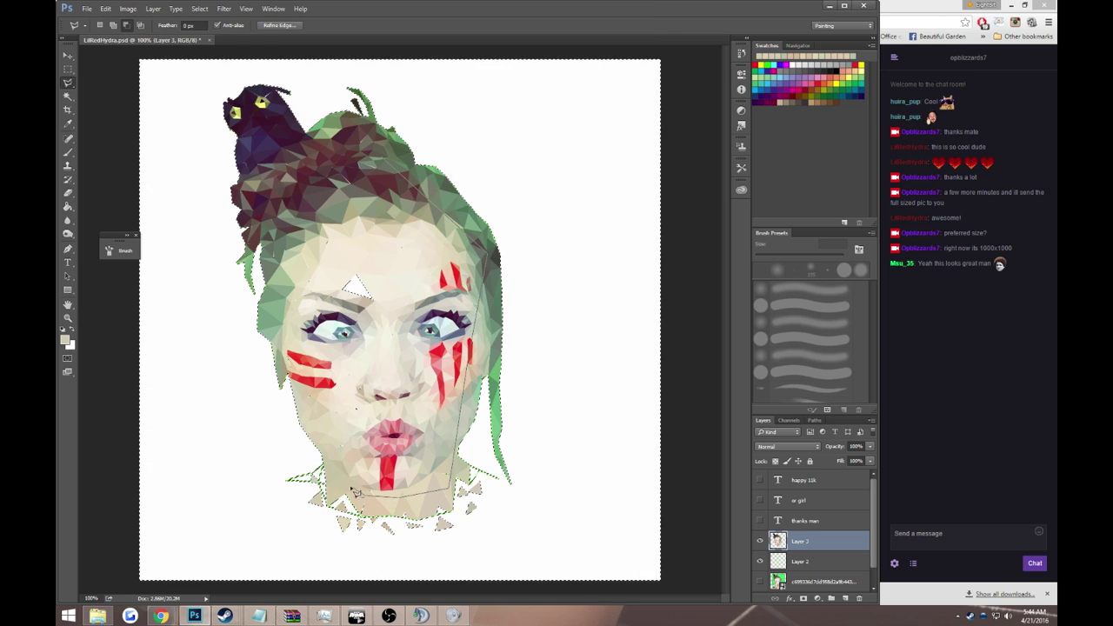
left_click_drag(320, 440, 280, 333)
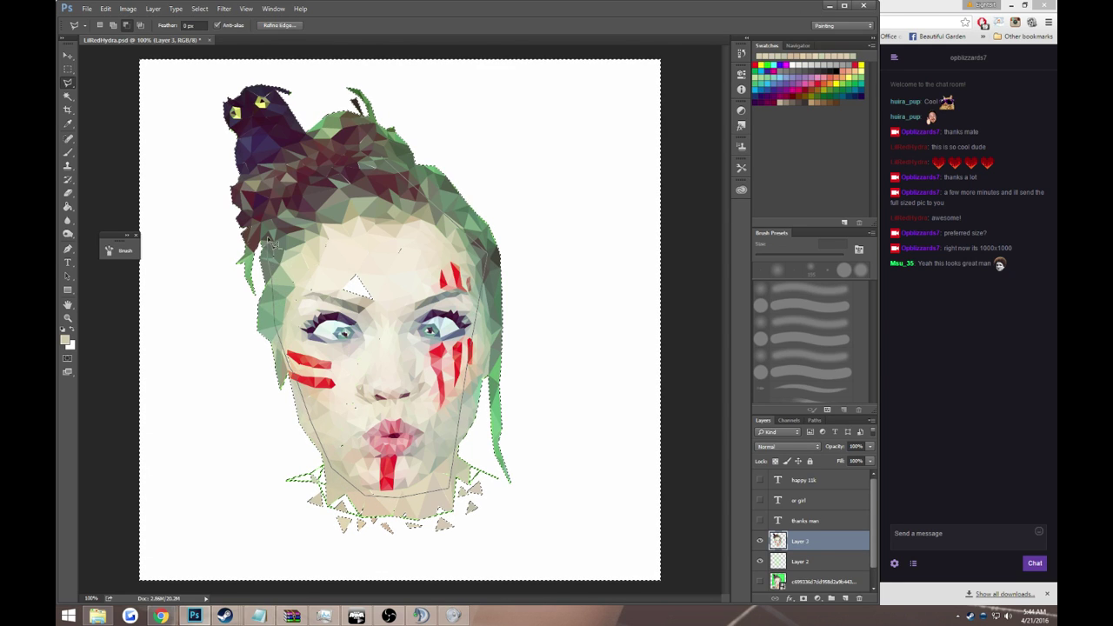
left_click_drag(267, 236, 375, 200)
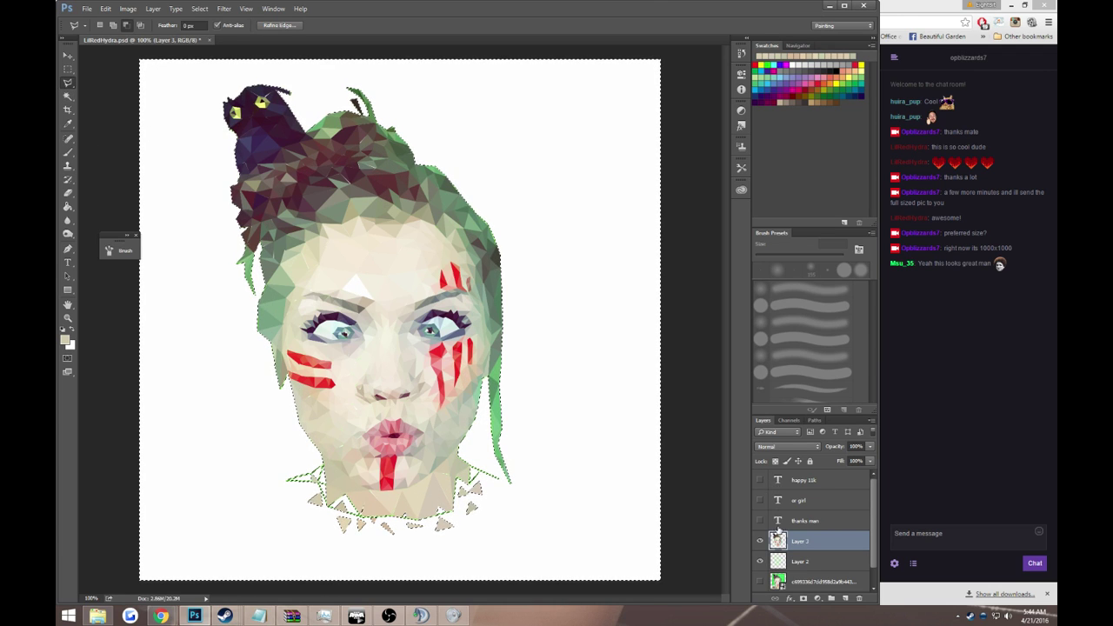
scroll(778, 531, "down", 1)
Step: Show the photo layer, invert the selection, copy the figure to Layer 4, and hide the photo
left_click(817, 561)
left_click(759, 561)
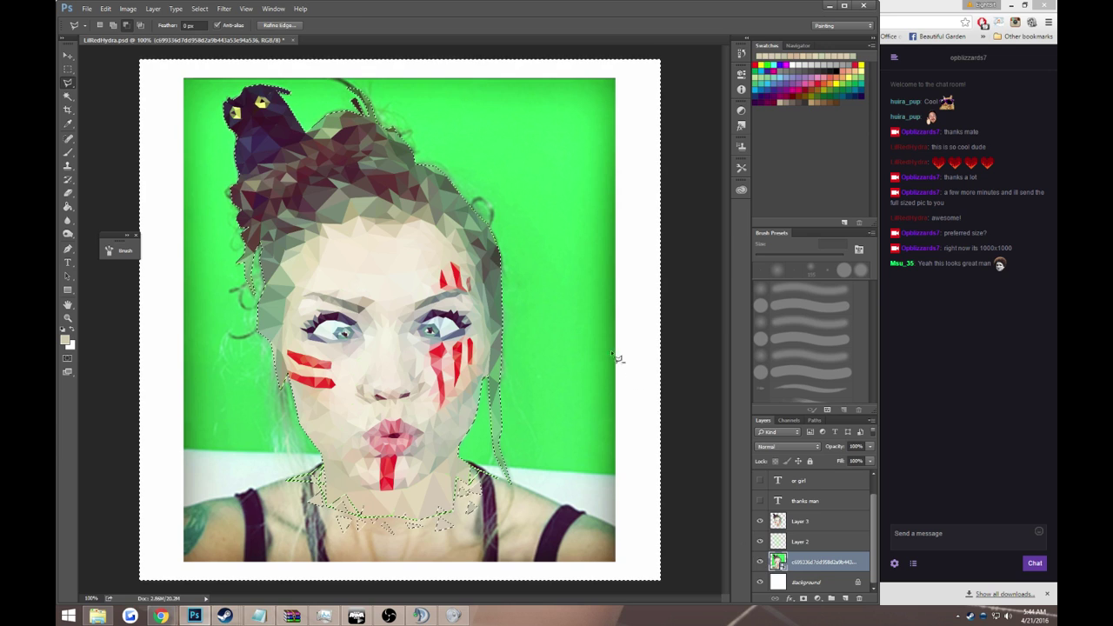
key("Delete")
key("Return")
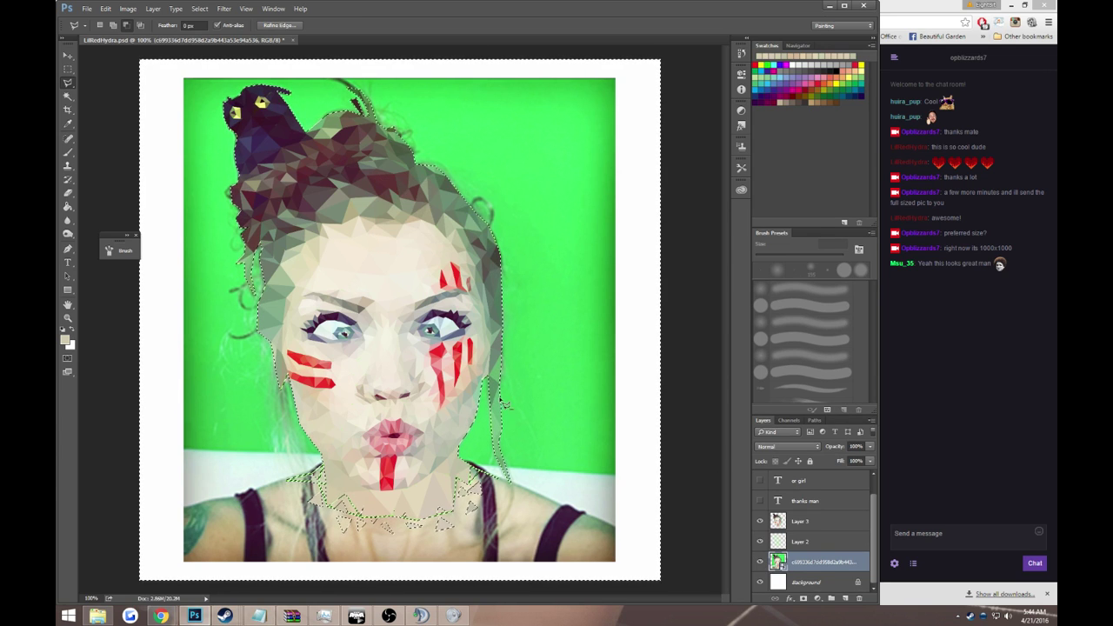
right_click(501, 401)
left_click(534, 414)
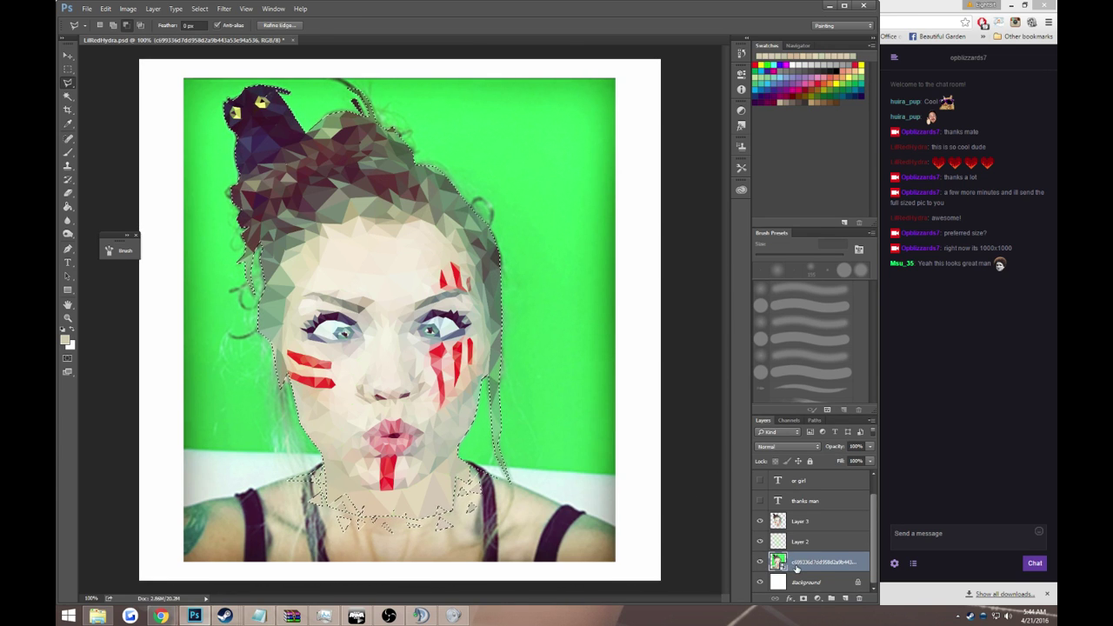
key("ctrl+j")
scroll(797, 565, "down", 1)
left_click(760, 562)
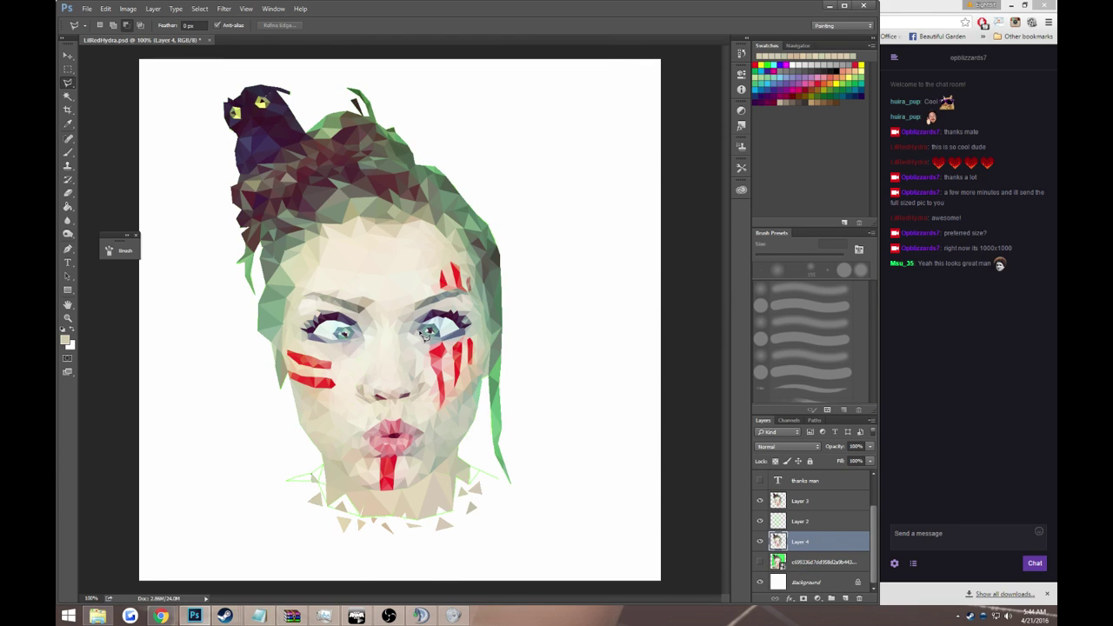
scroll(793, 557, "up", 2)
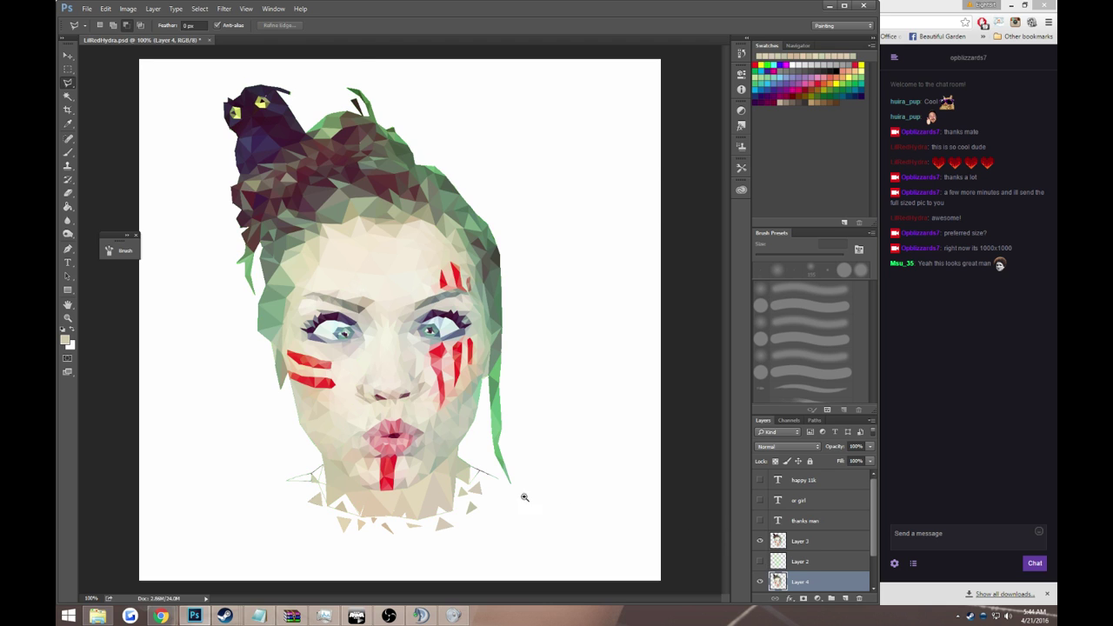
mouse_move(524, 496)
left_mouse_down()
mouse_move(449, 483)
mouse_move(341, 419)
left_mouse_up()
left_click(342, 419, "alt")
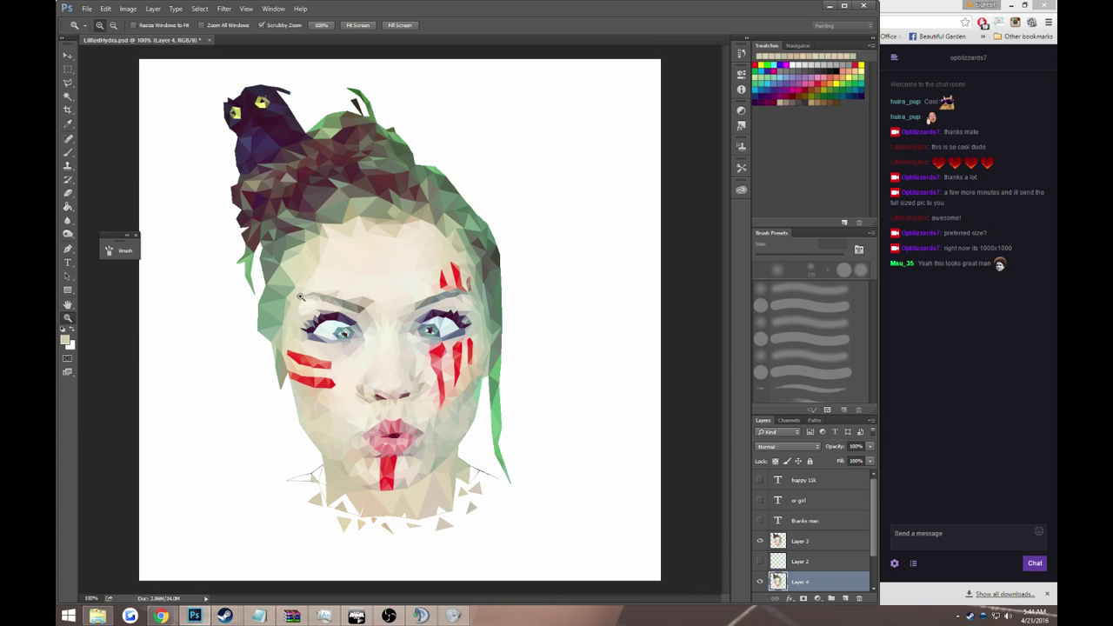
left_click_drag(122, 245, 698, 226)
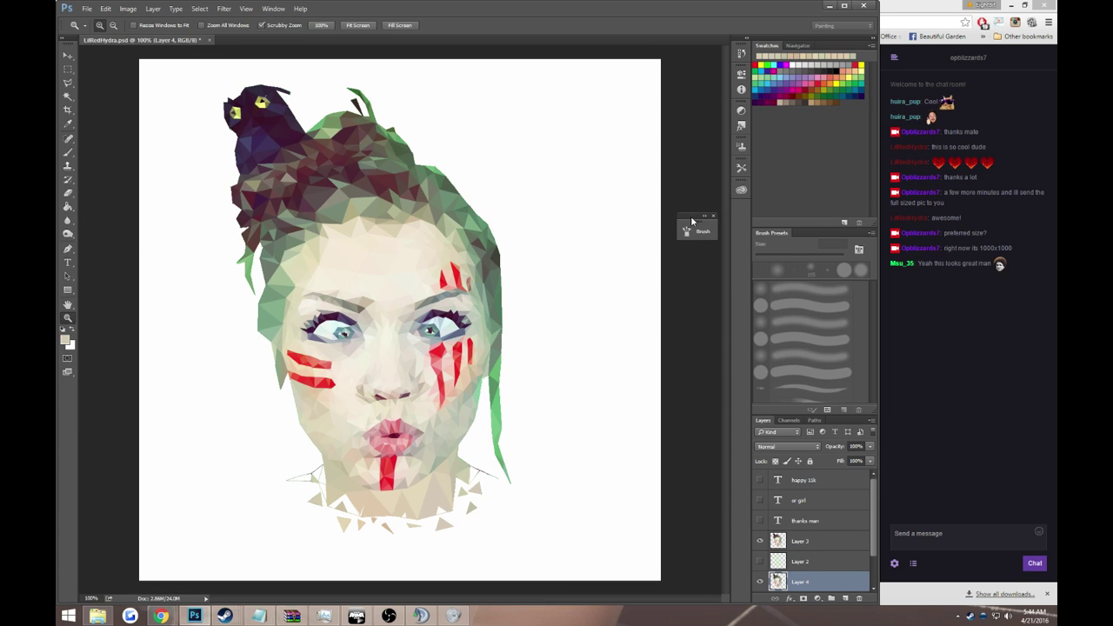
left_click(944, 534)
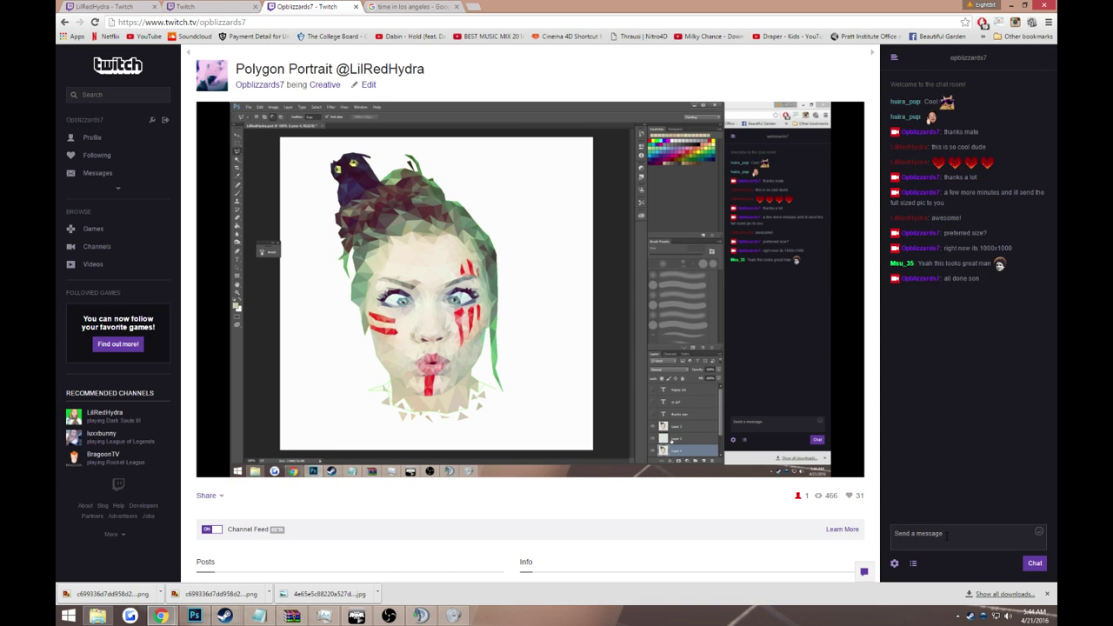
left_click(195, 615)
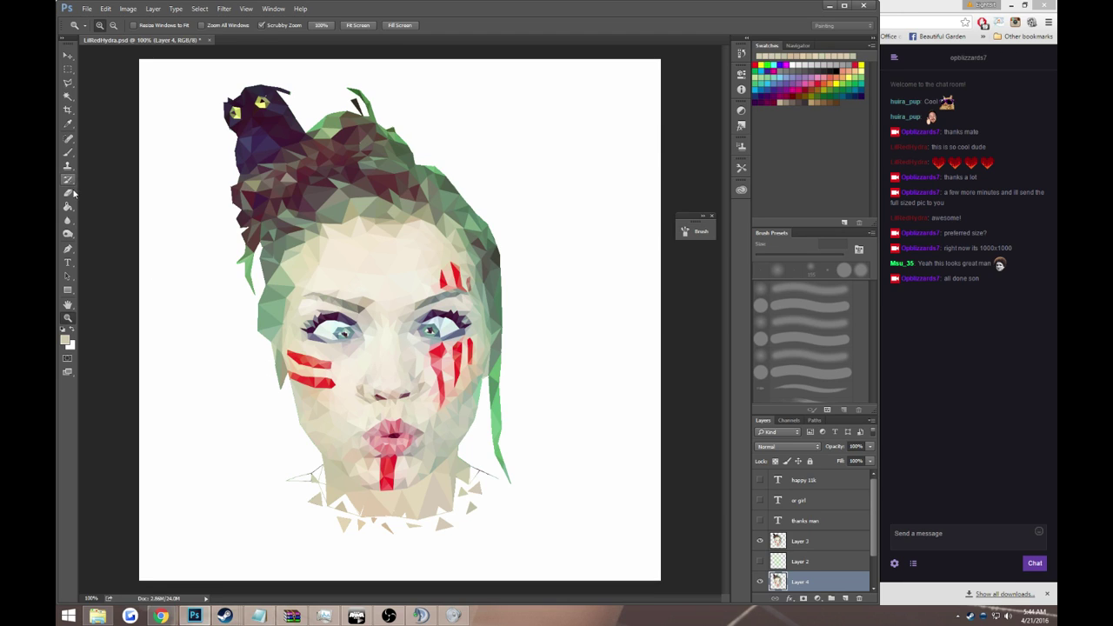
Step: Set the Eraser brush size to 21 px
left_click(72, 192)
left_click(98, 27)
left_click_drag(115, 60, 122, 59)
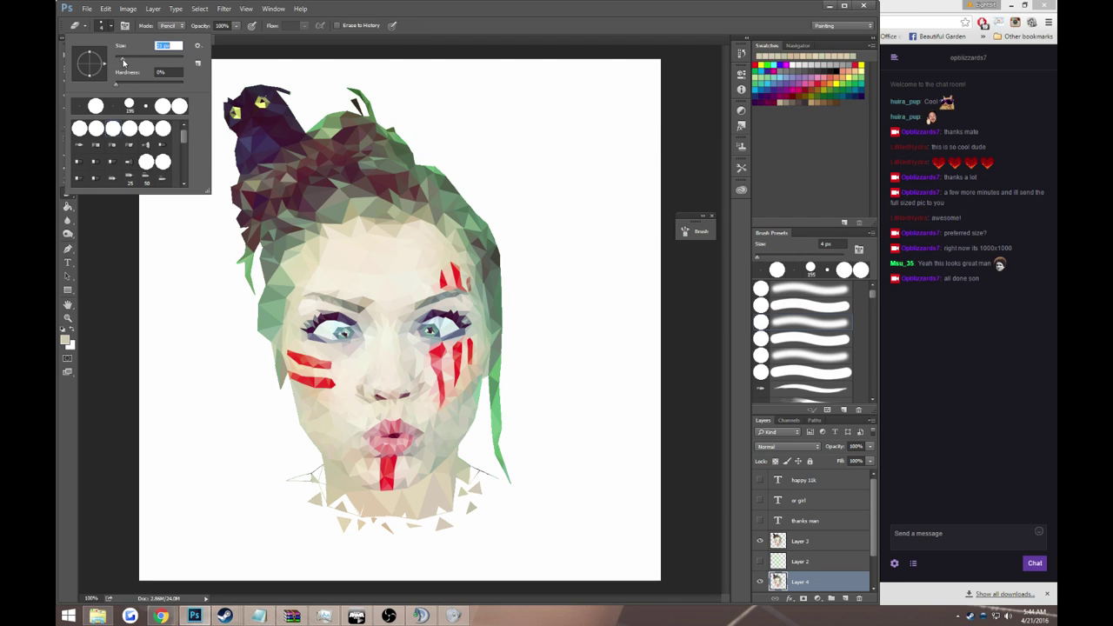
left_click(301, 472)
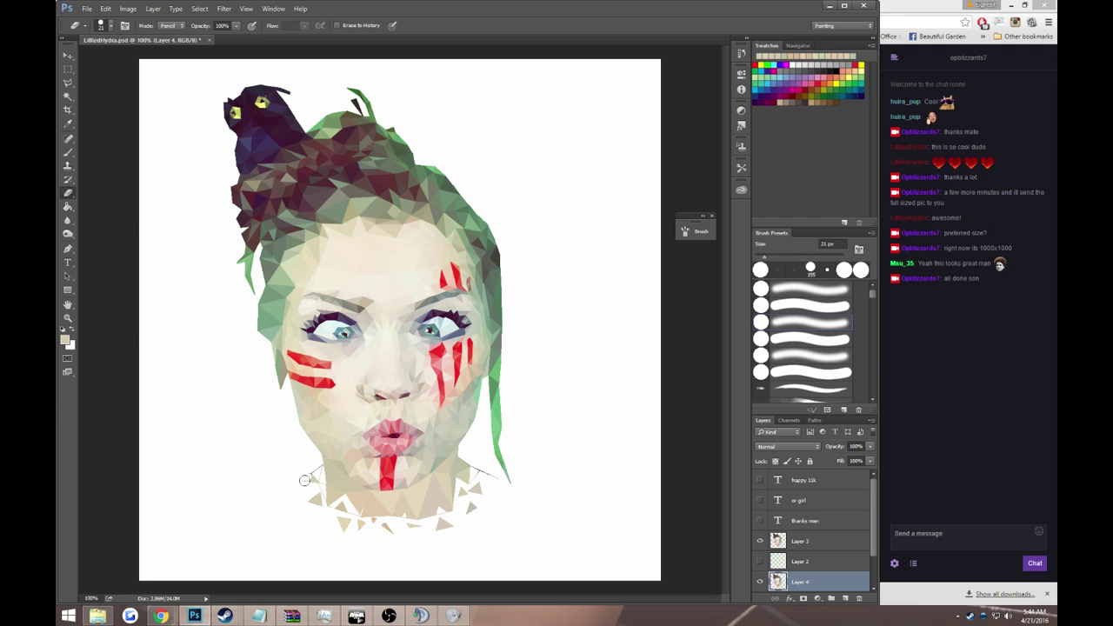
Step: Zoom to 200% on the face and toggle Layer 4 to compare, leaving it hidden
scroll(765, 560, "down", 2)
key("z")
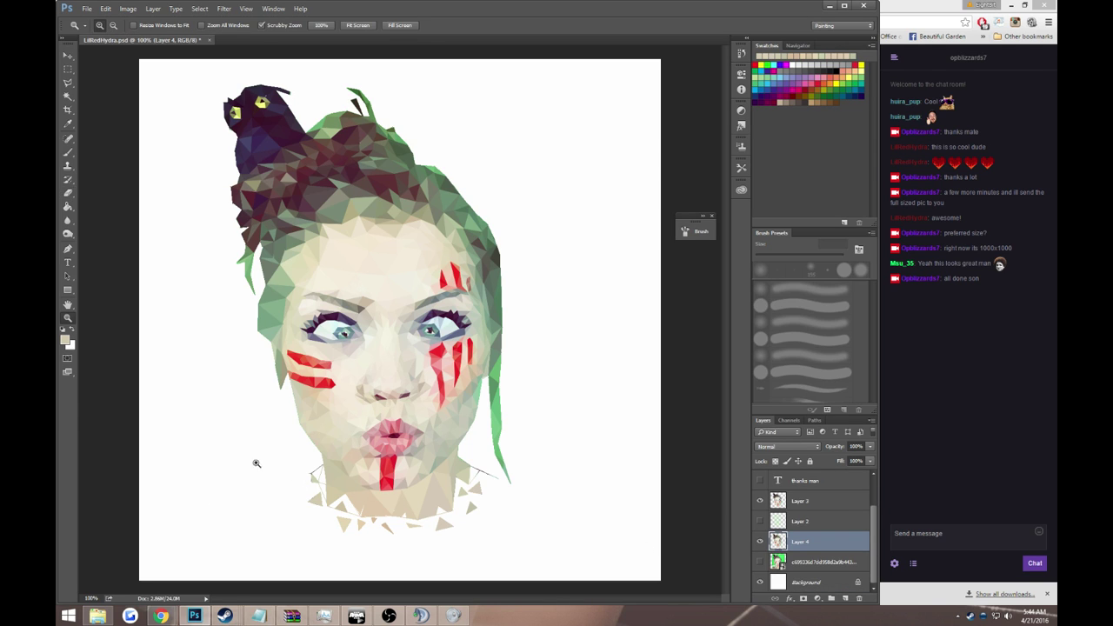
left_click_drag(253, 462, 323, 497)
left_click(435, 423, "alt")
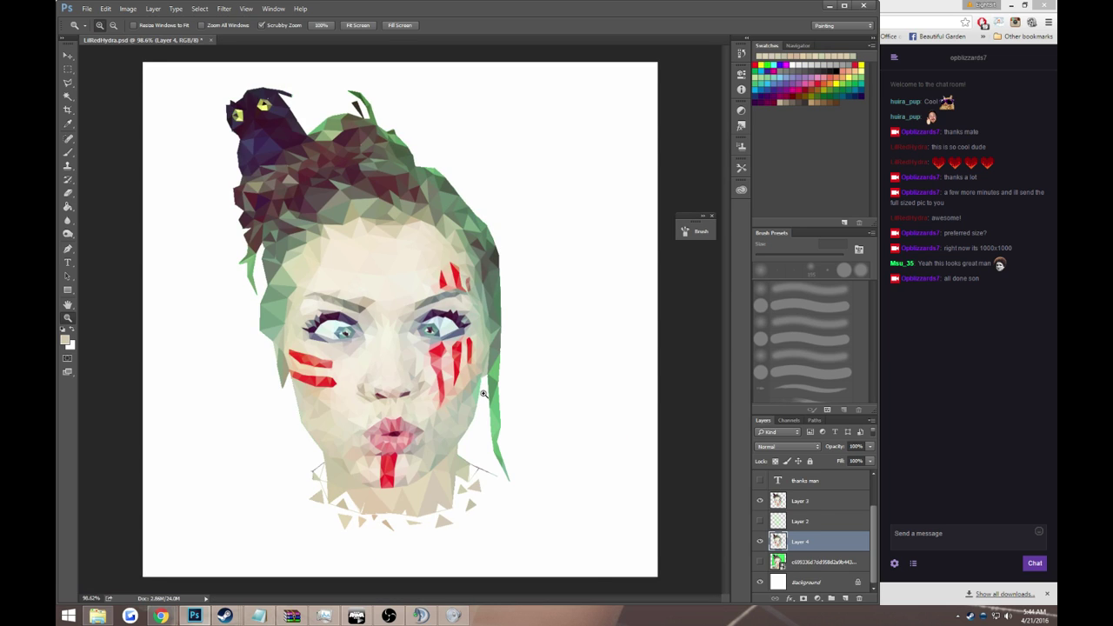
left_click(401, 395)
left_click(402, 396)
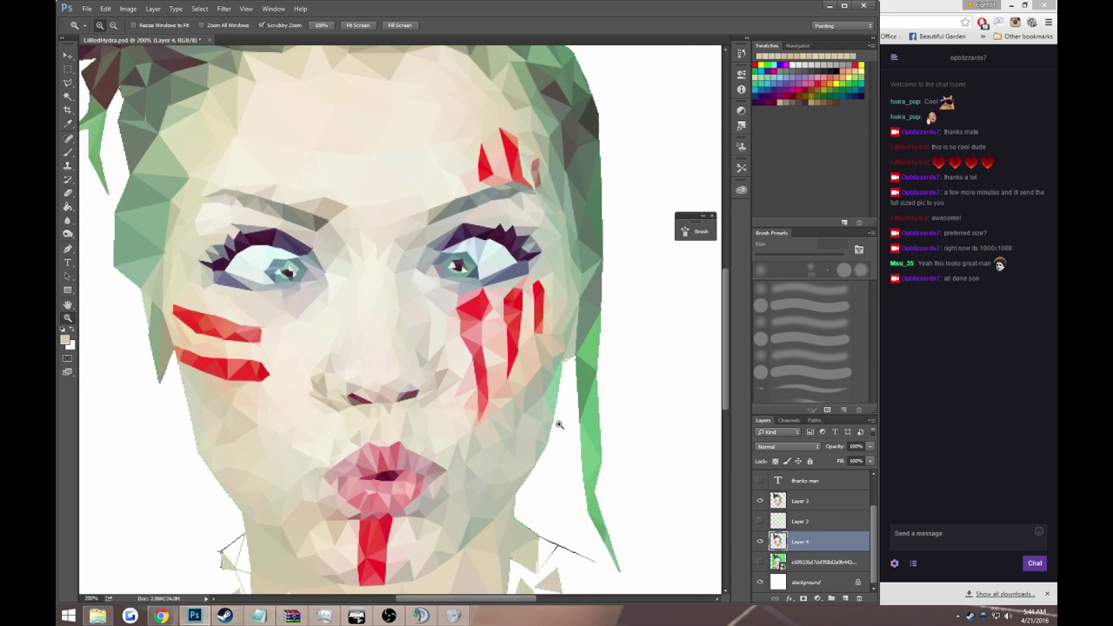
scroll(561, 424, "down", 2)
left_click(759, 541)
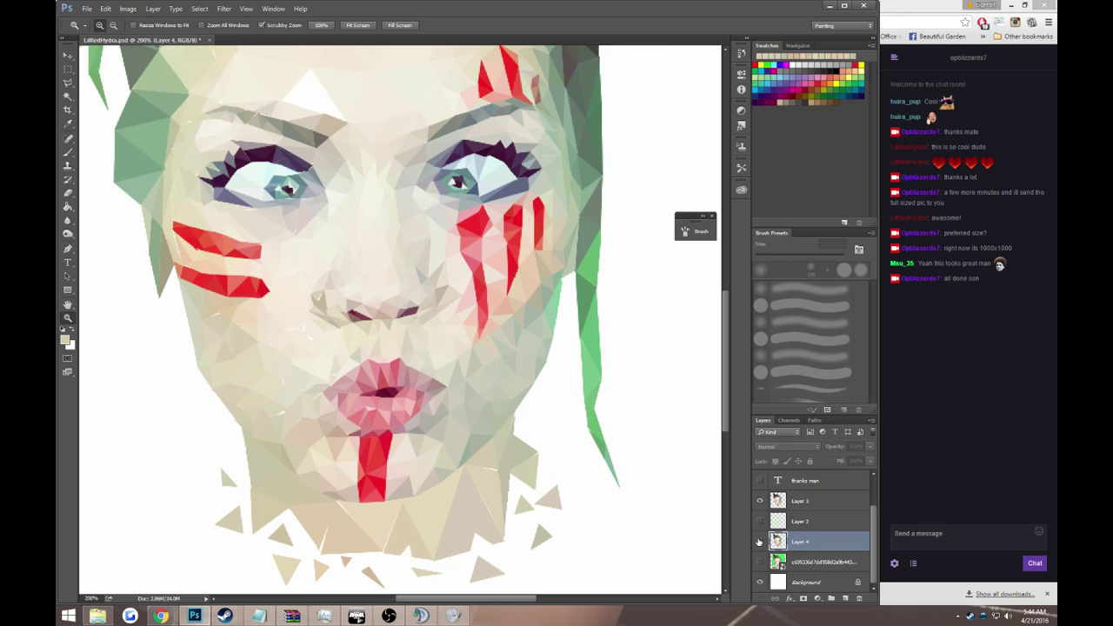
left_click(759, 541)
left_click(760, 540)
left_click(759, 541)
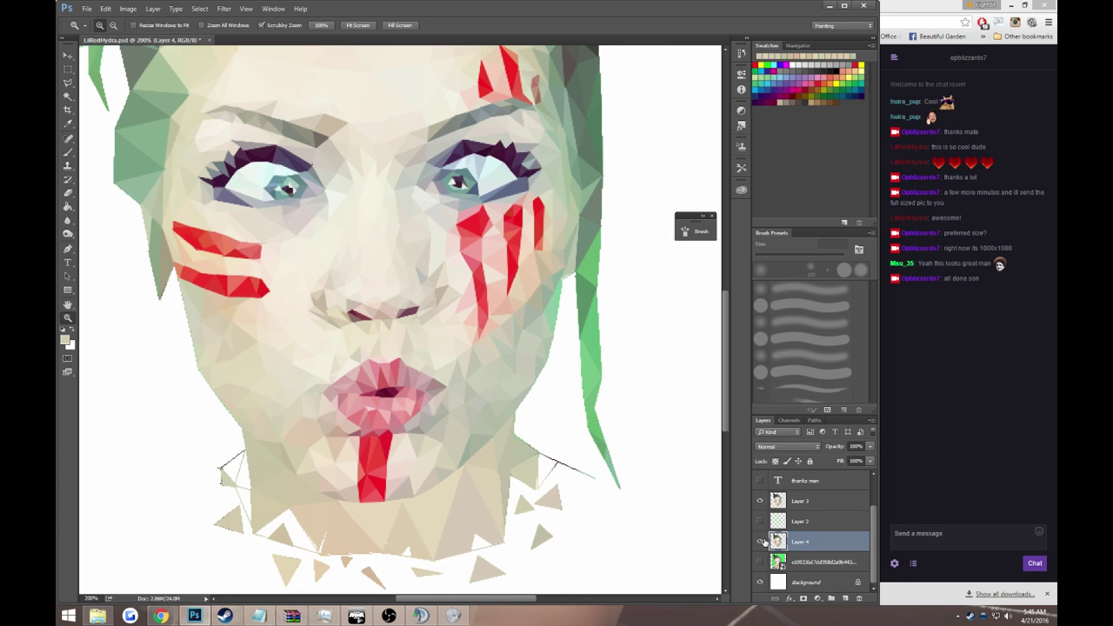
left_click(760, 541)
key("ctrl+minus")
key("ctrl+minus")
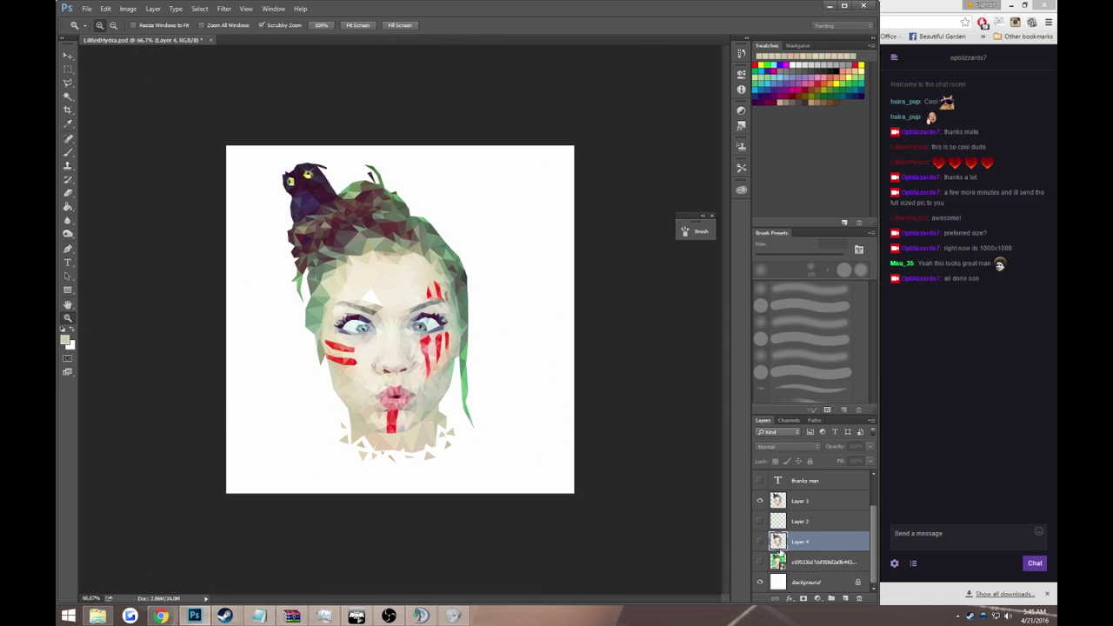
Step: Show Layer 4 again and trial a Polygonal Lasso outline around the chin and neck, then deselect
left_click(759, 541)
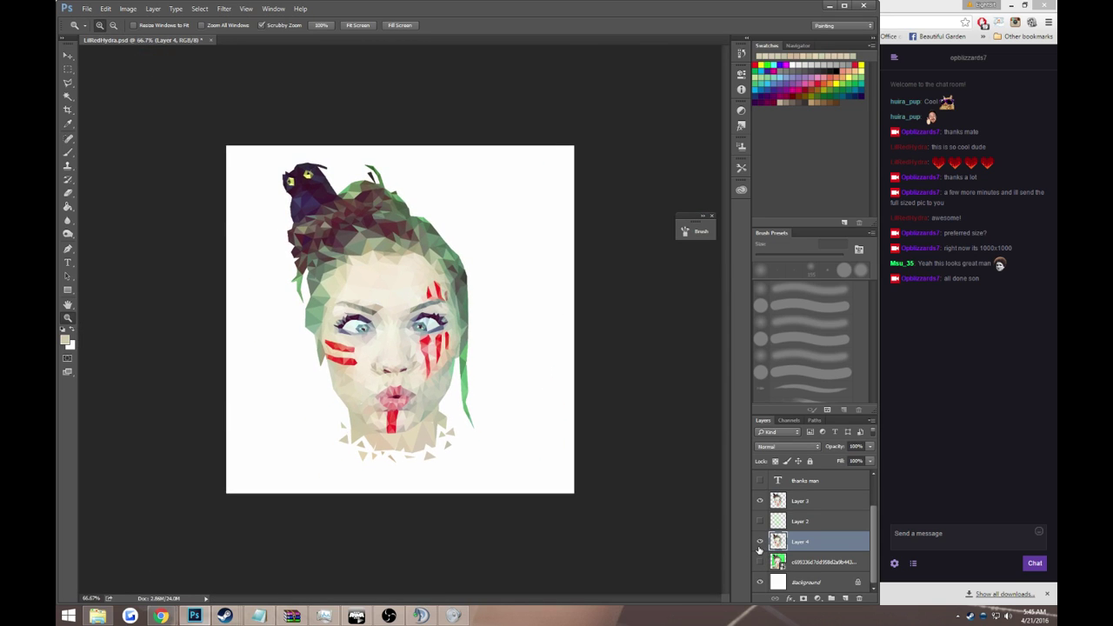
left_click(68, 83)
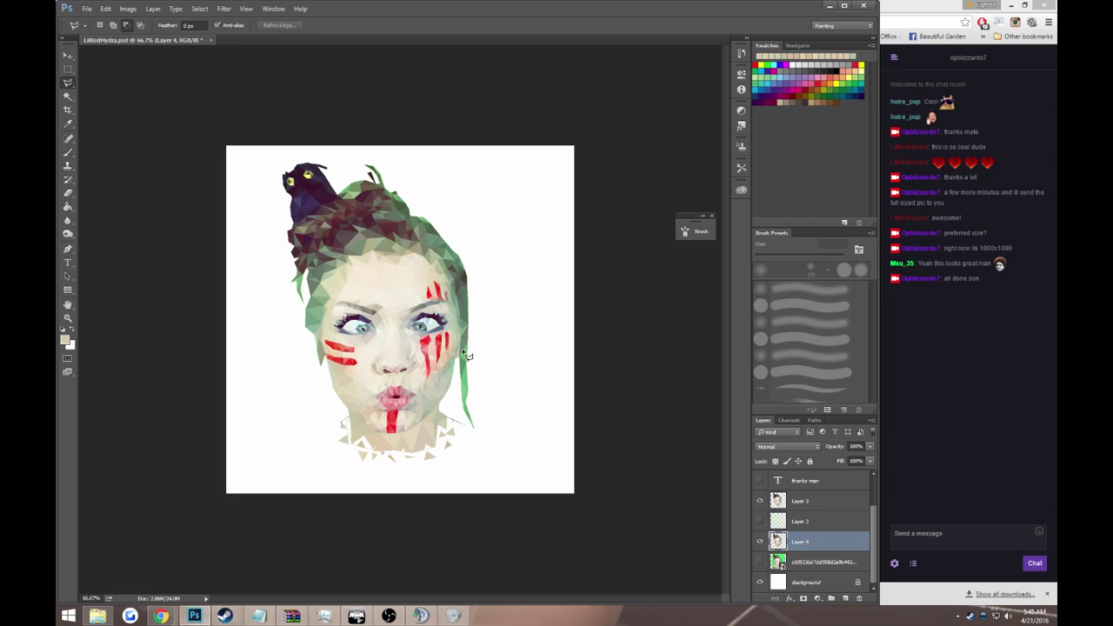
left_click(441, 402)
left_click(432, 440)
left_click(374, 446)
left_click(349, 415)
left_click(314, 428)
left_click(313, 459)
left_click(376, 476)
left_click(481, 455)
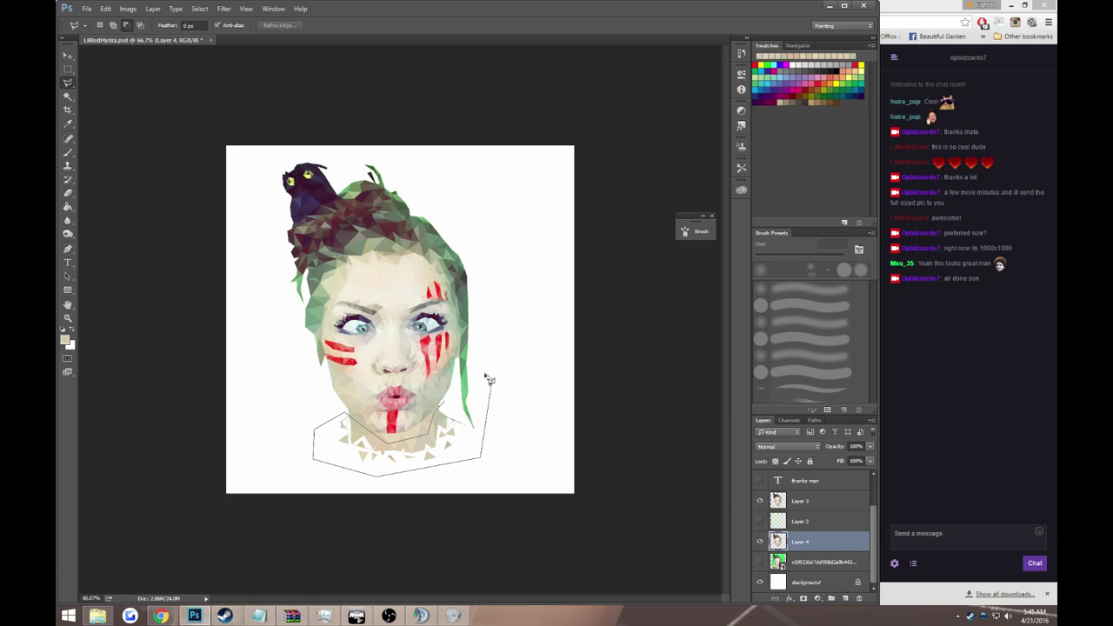
left_click(490, 376)
double_click(479, 393)
key("ctrl+d")
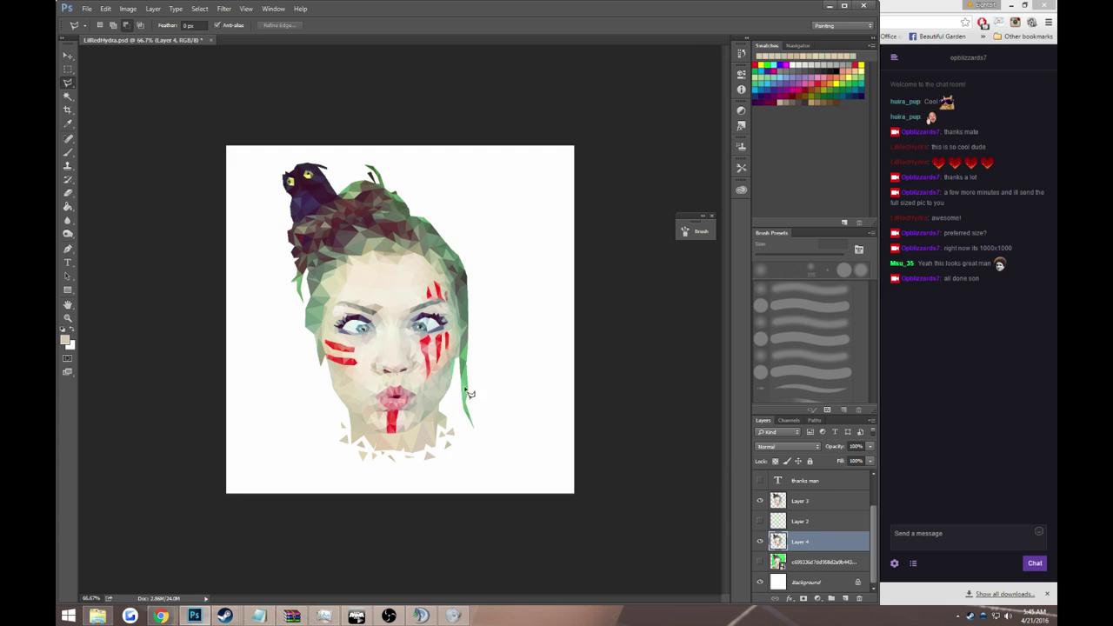
Step: Zoom in on the neck's right side and erase the pale-green sliver along its edge
key("z")
left_click_drag(470, 393, 494, 414)
left_click(67, 193)
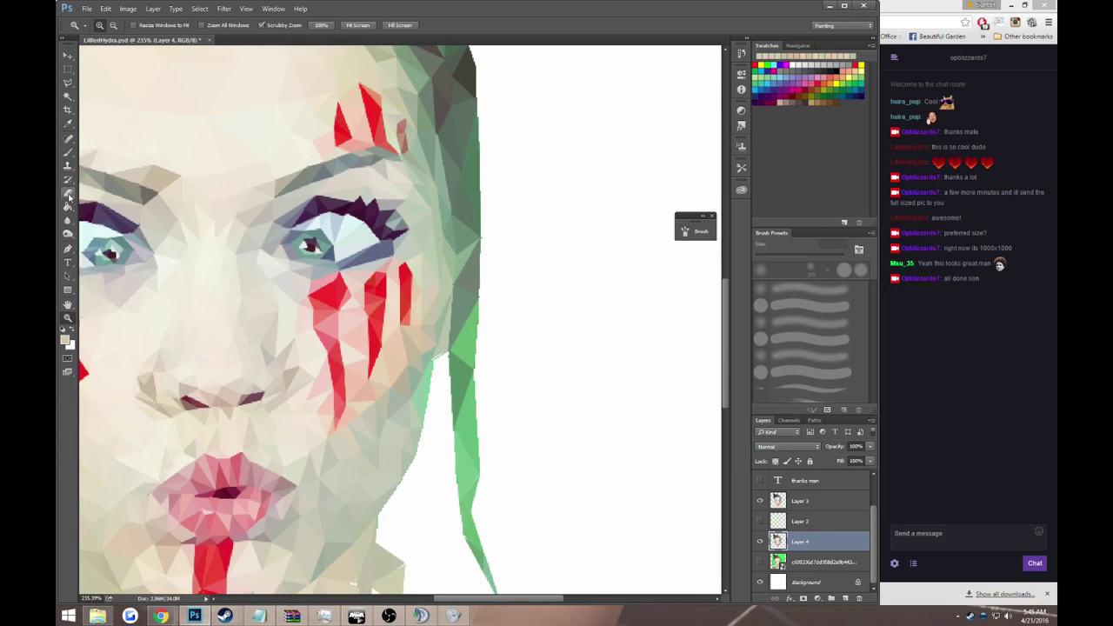
left_click(439, 365)
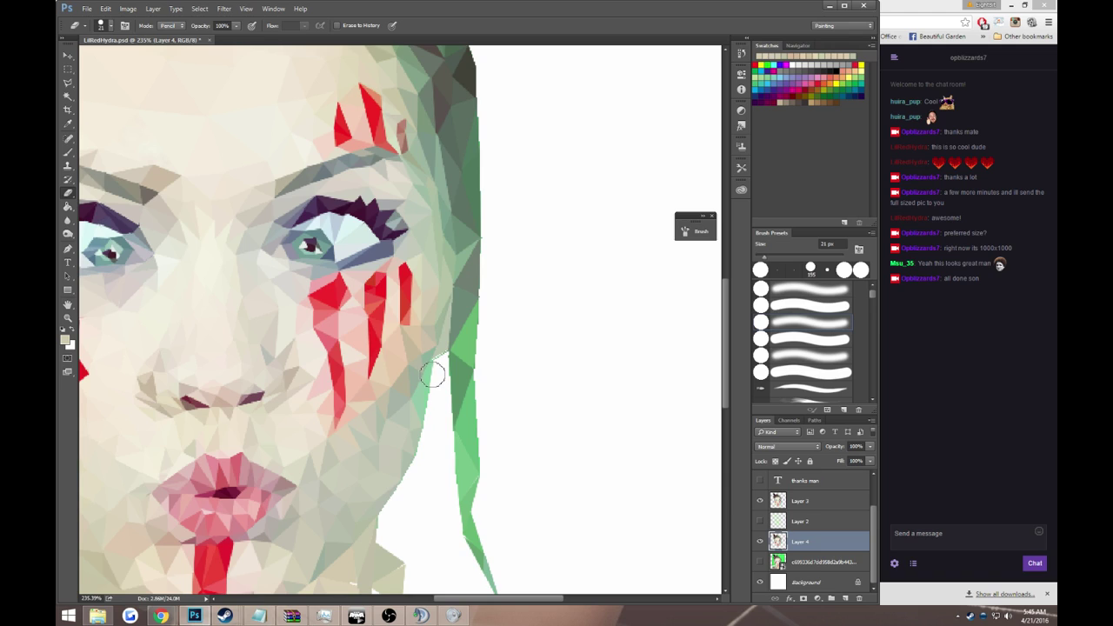
left_click(402, 476)
key("z")
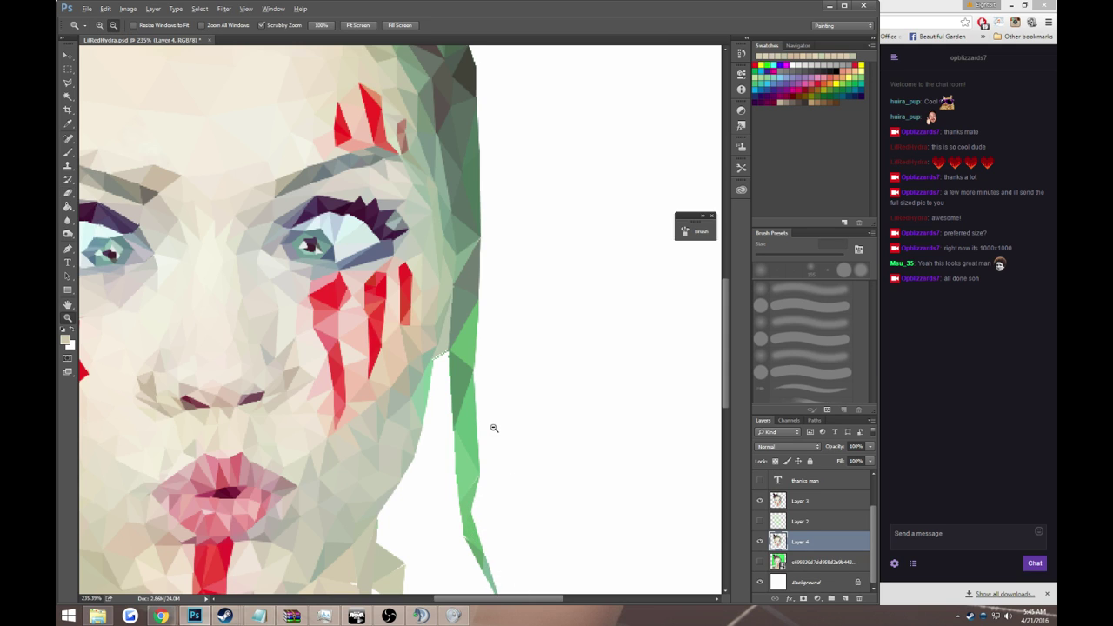
left_click_drag(492, 427, 365, 427)
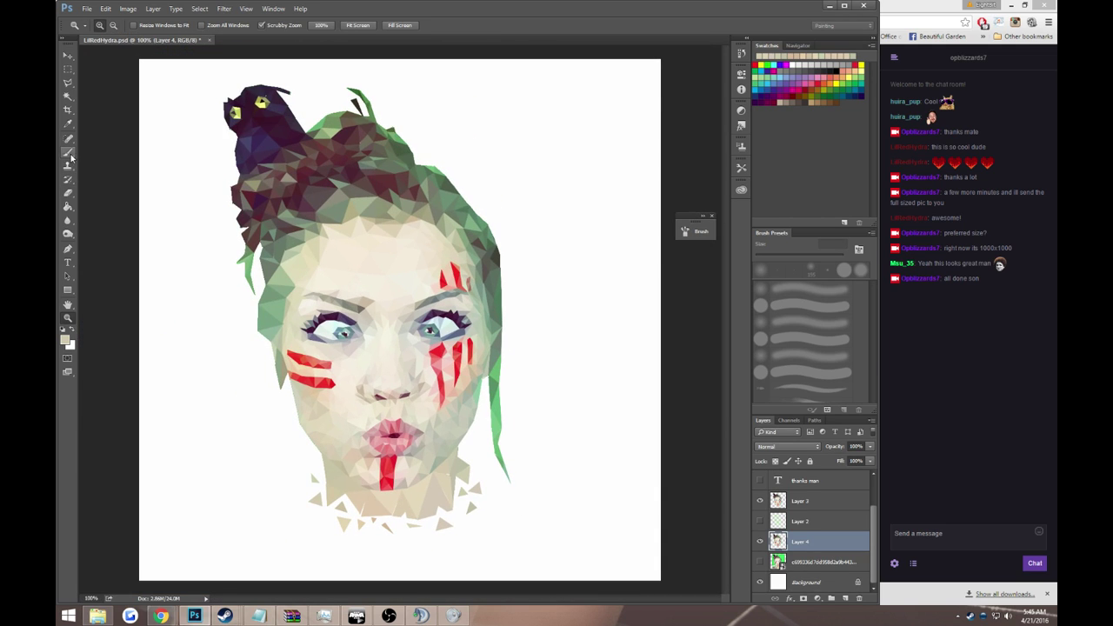
Step: Zoom on the hair's left edge and sample its dark brownish red and lighter green for brushing
left_click(68, 193)
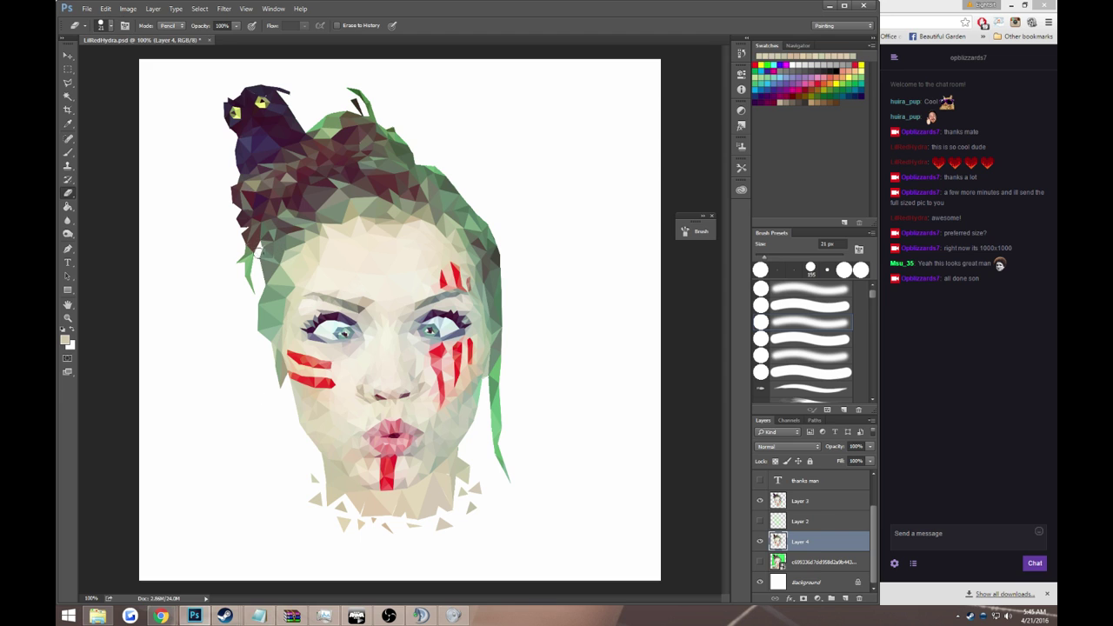
key("z")
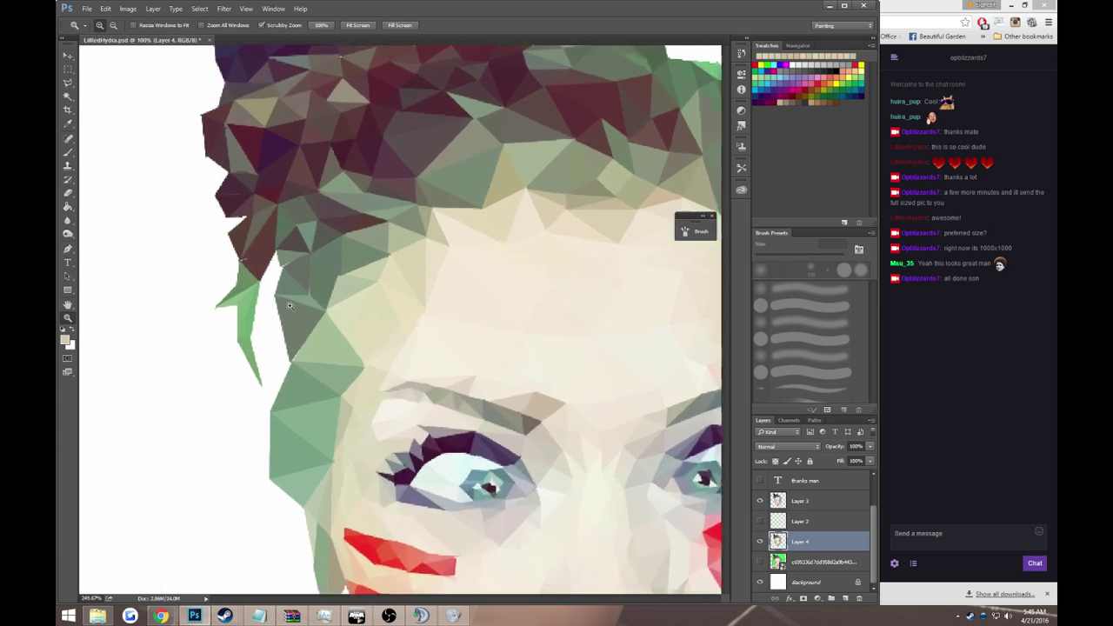
left_click_drag(252, 259, 296, 259)
key("b")
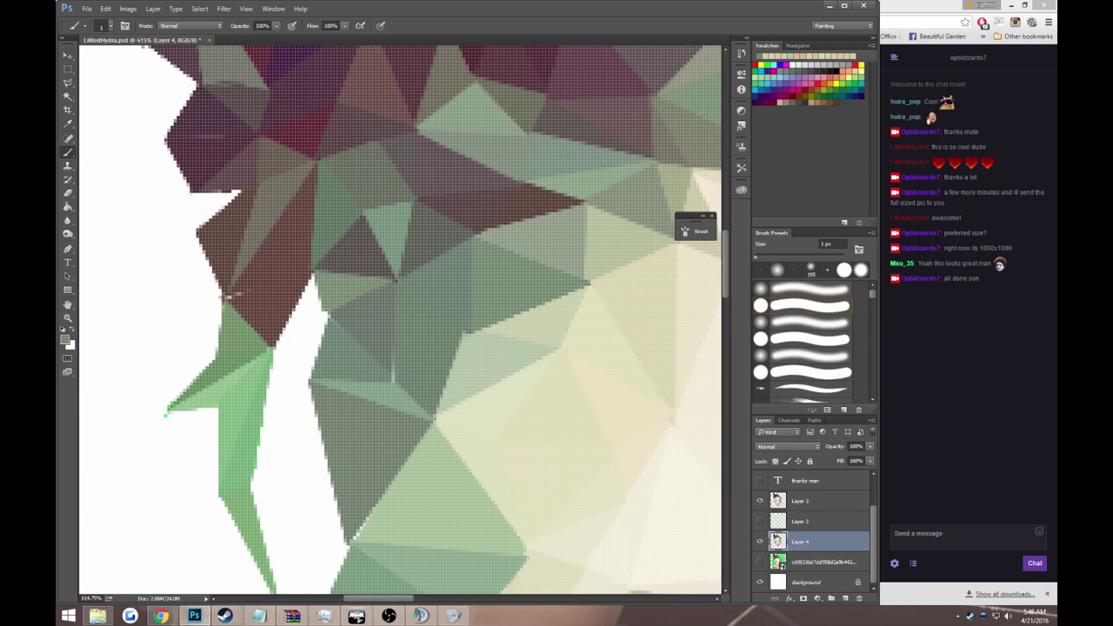
left_click(244, 287, "alt")
scroll(364, 261, "down", 2)
scroll(364, 261, "down", 1)
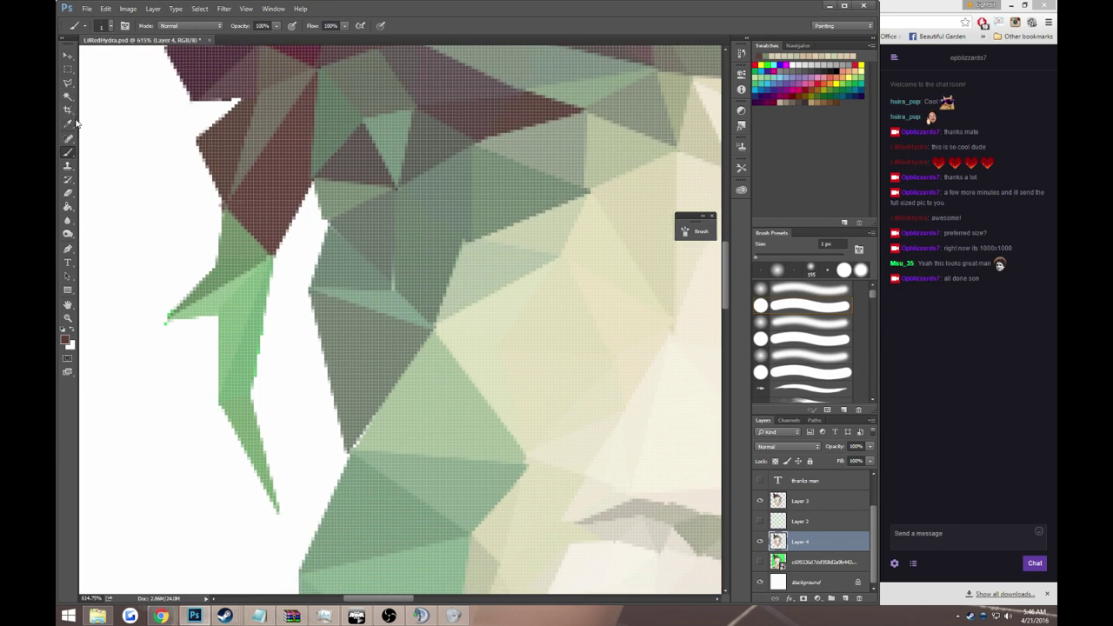
key("i")
left_click(332, 226)
left_click(69, 153)
Step: Brush along the hair edge by the cheek, then zoom in on the chin and neck
key("z")
left_click(390, 252, "alt")
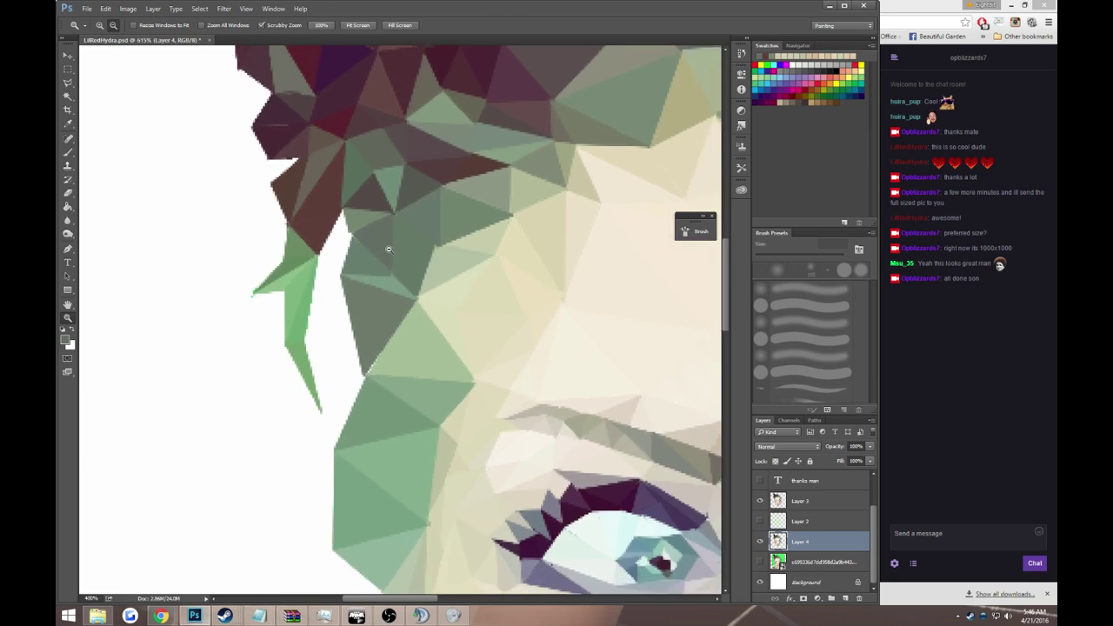
left_click(357, 333)
key("b")
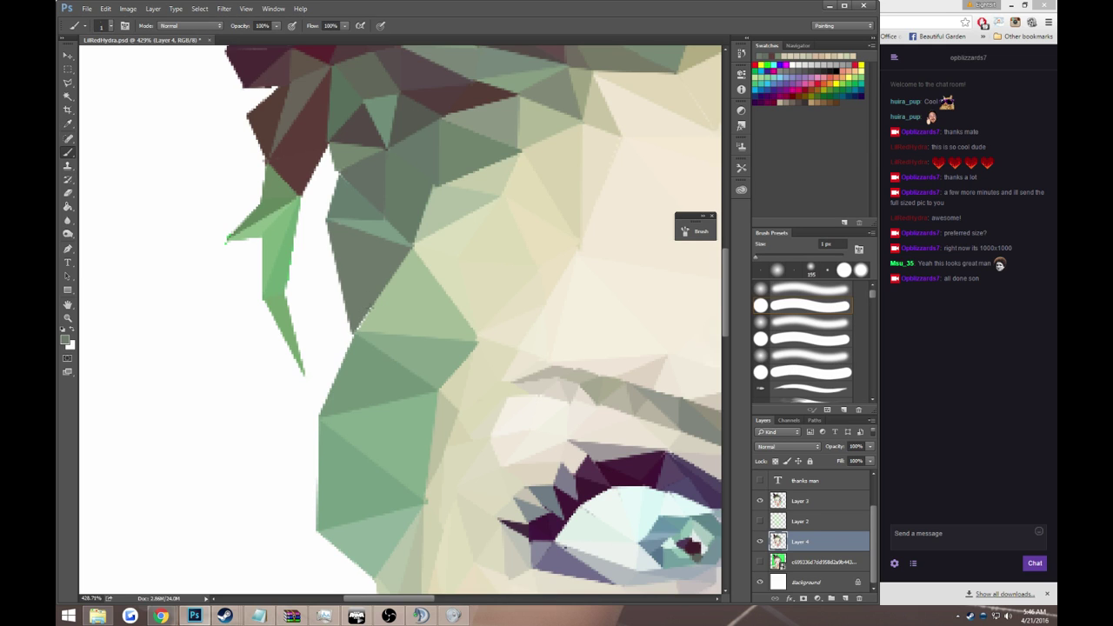
key("z")
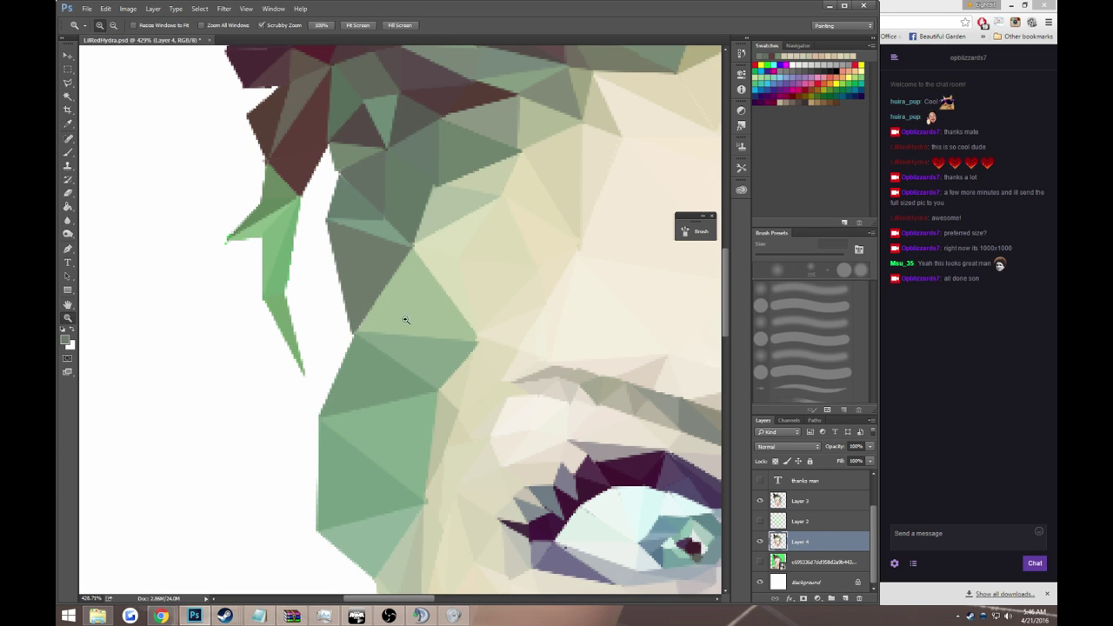
left_click(419, 320, "alt")
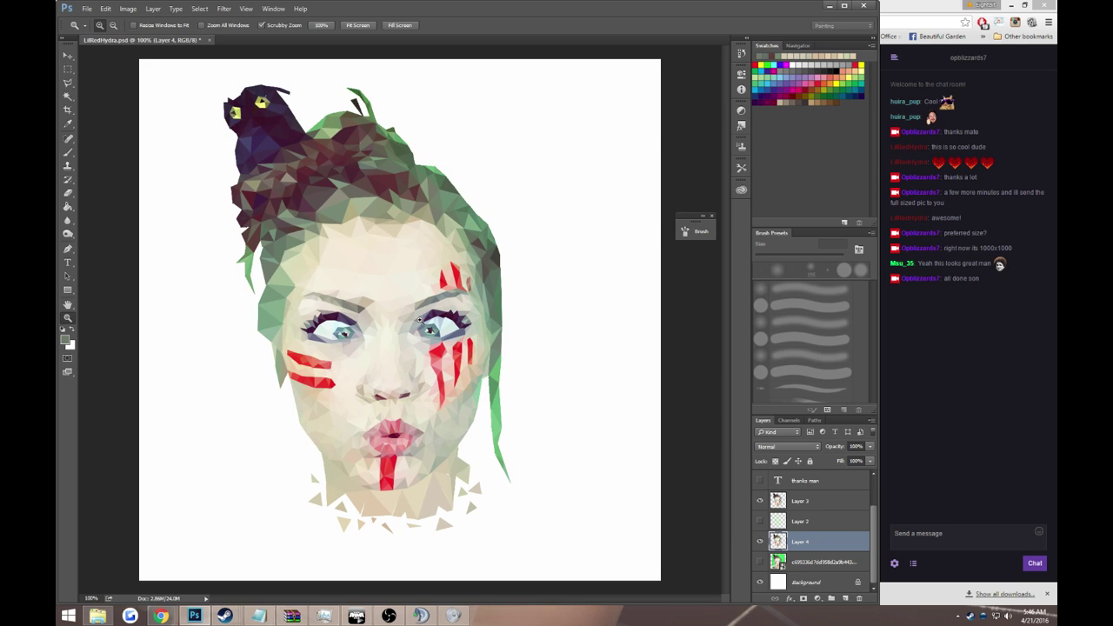
left_click_drag(356, 526, 334, 383)
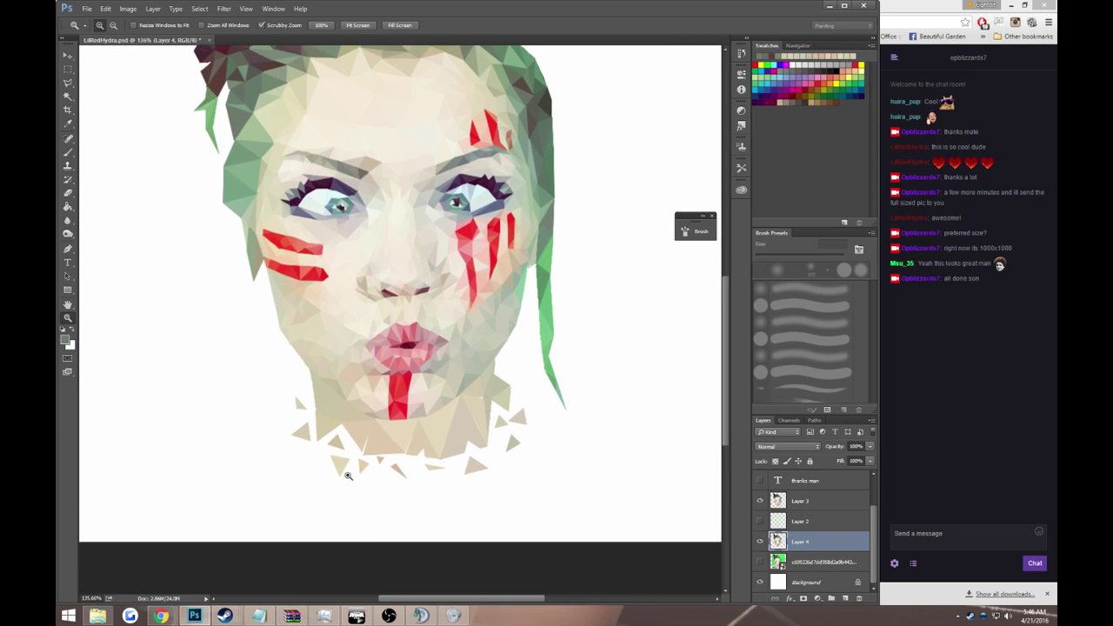
Step: On Layer 3, outline a stray triangle by the chin with the Polygonal Lasso, then discard it
left_click(68, 82)
left_click(799, 502)
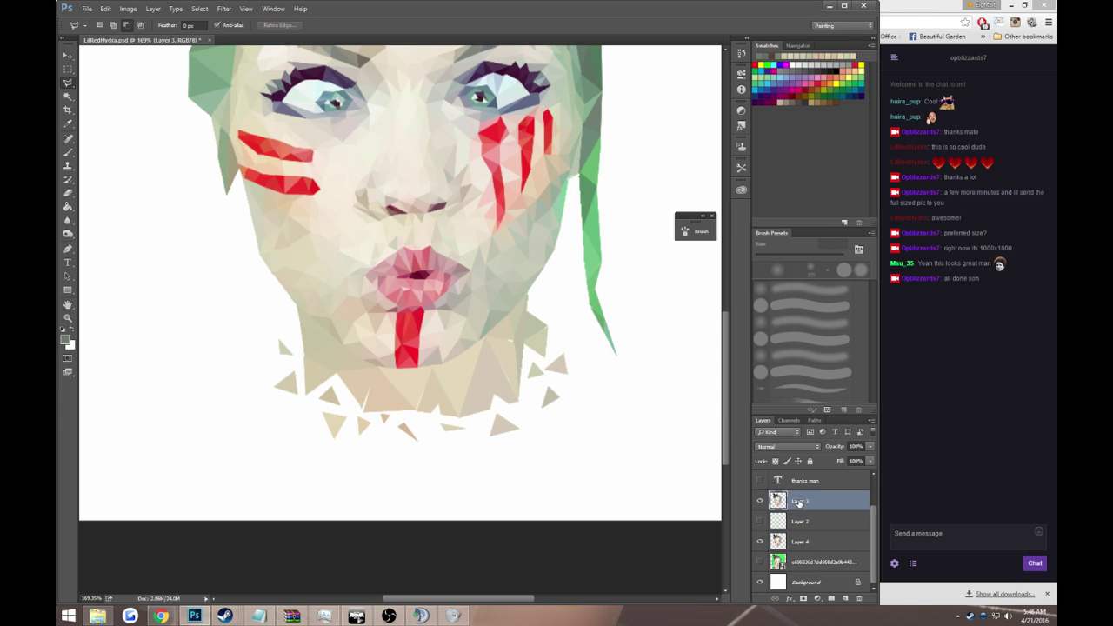
left_click(351, 403)
left_click(371, 392)
double_click(355, 415)
key("ctrl+d")
Step: Select another stray triangle by the chin and fill it with beige
left_click(414, 414)
left_click(424, 390)
left_click(431, 428)
left_click(416, 417)
key("alt+BackSpace")
key("ctrl+d")
Step: Select a third stray triangle and clear its pixels to white
left_click(477, 383)
left_click(500, 364)
left_click(513, 390)
left_click(478, 385)
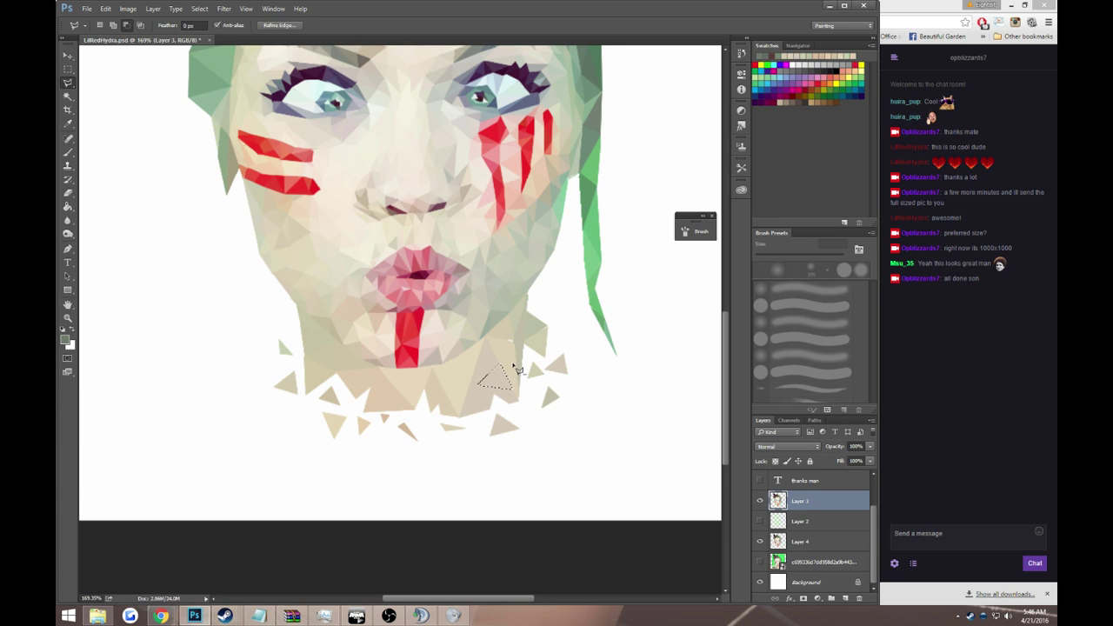
key("Delete")
key("ctrl+d")
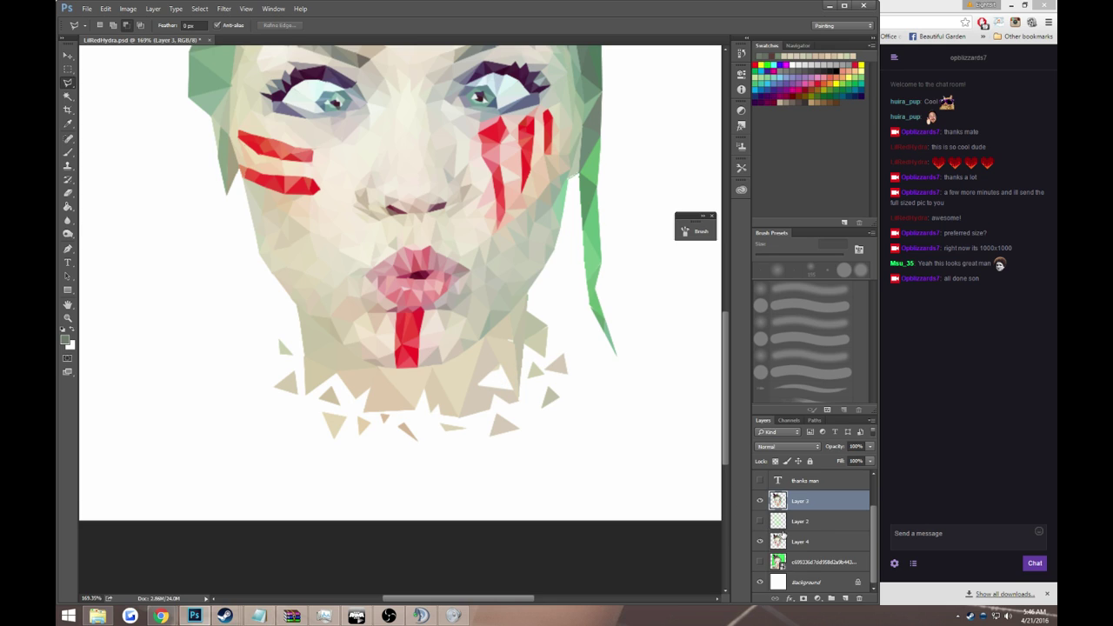
Step: Outline a small stray shard near the chin, then drop the selection
key("ctrl+shift+d")
left_click(798, 543)
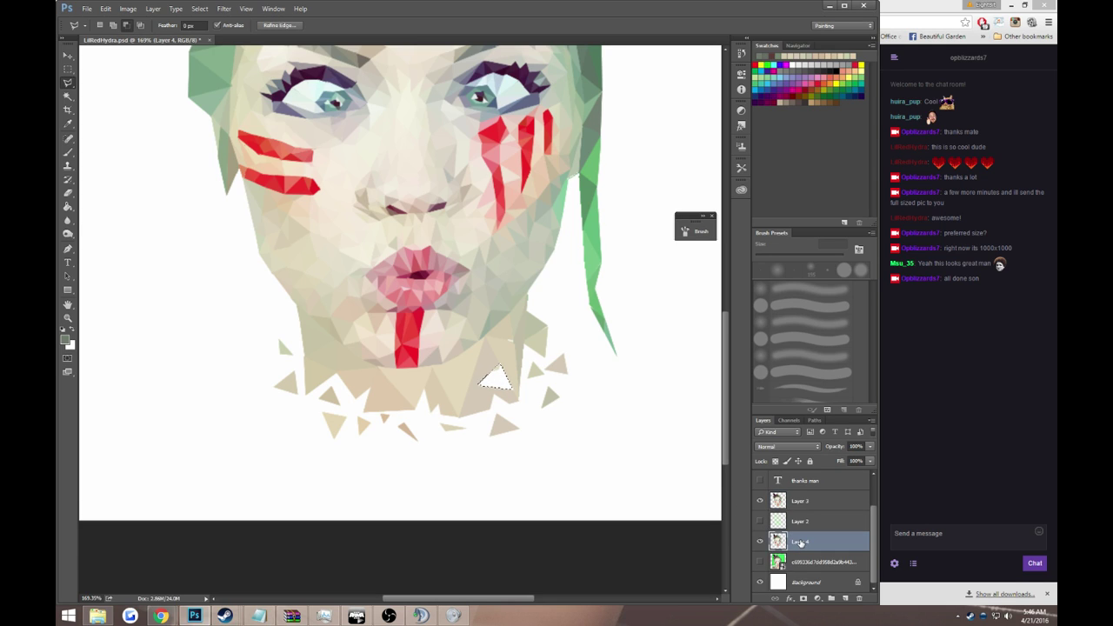
key("ctrl+d")
scroll(570, 390, "up", 1)
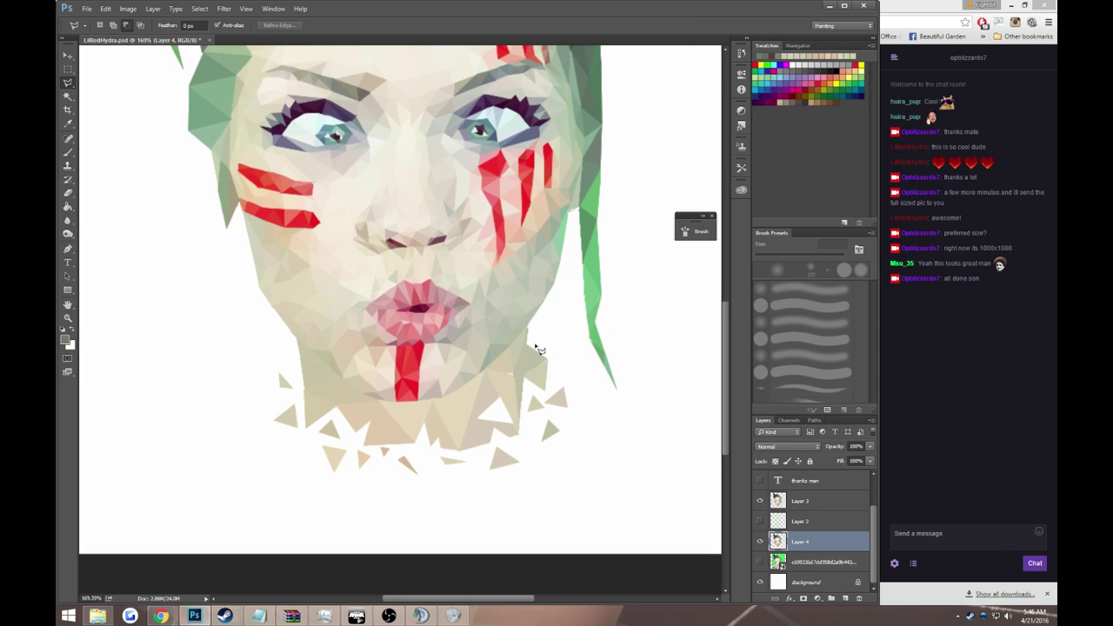
left_click(536, 348)
double_click(550, 355)
left_click(802, 502)
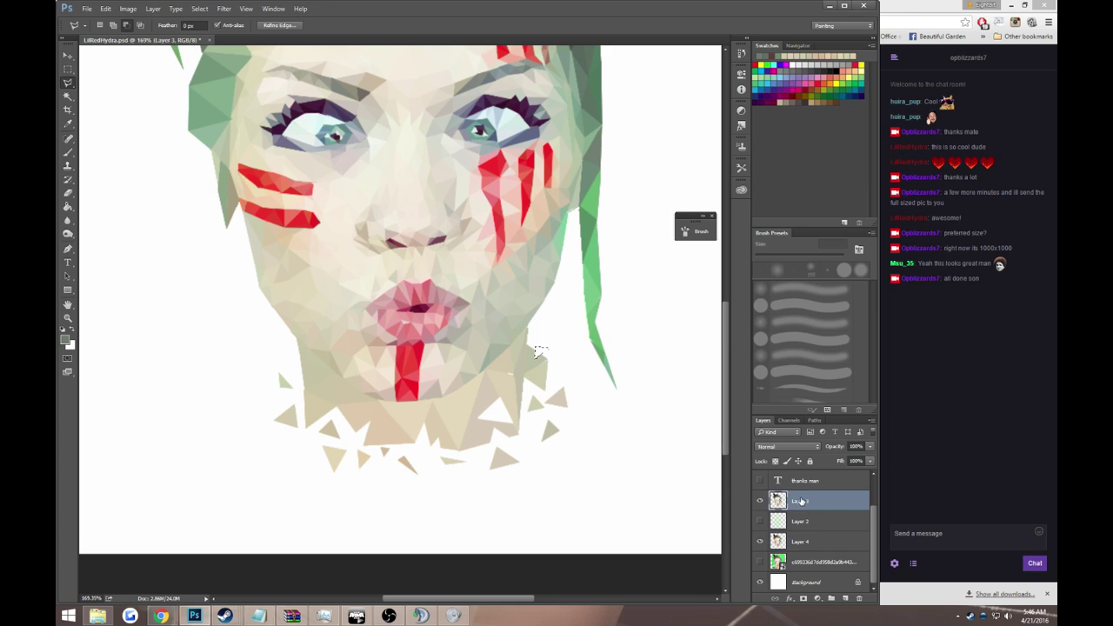
key("ctrl+d")
Step: Select Layer 3 and Layer 4 together and merge them into Layer 3
left_click(809, 541)
left_click(804, 502, "ctrl")
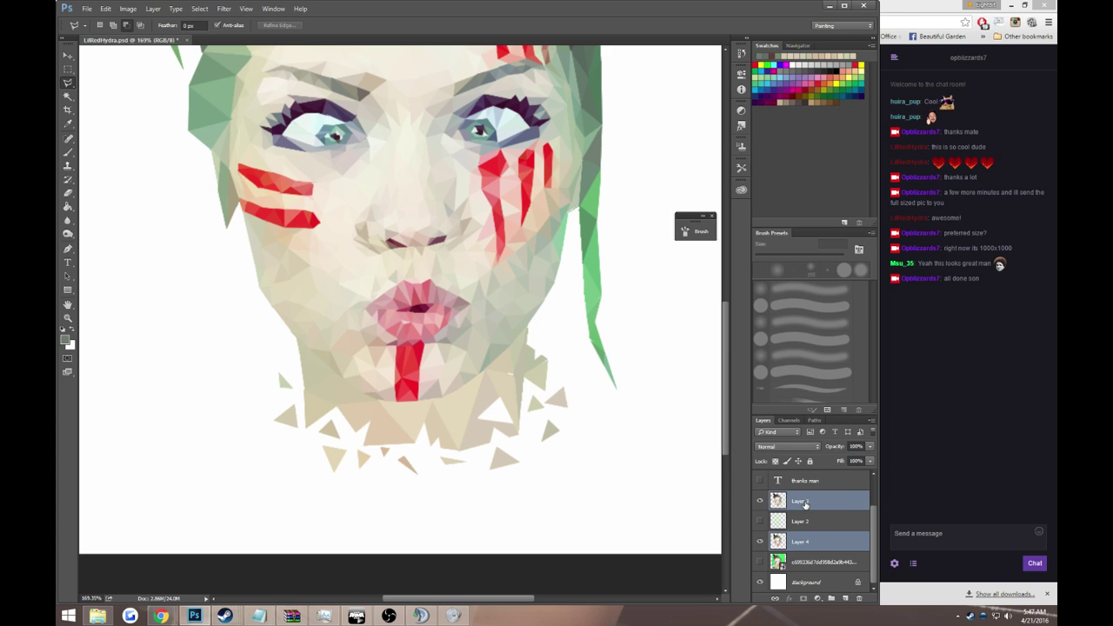
right_click(804, 502)
left_click(848, 375)
Step: Zoom in on the cheek's hair edge and try painting grey along it, then undo
scroll(591, 435, "up", 2)
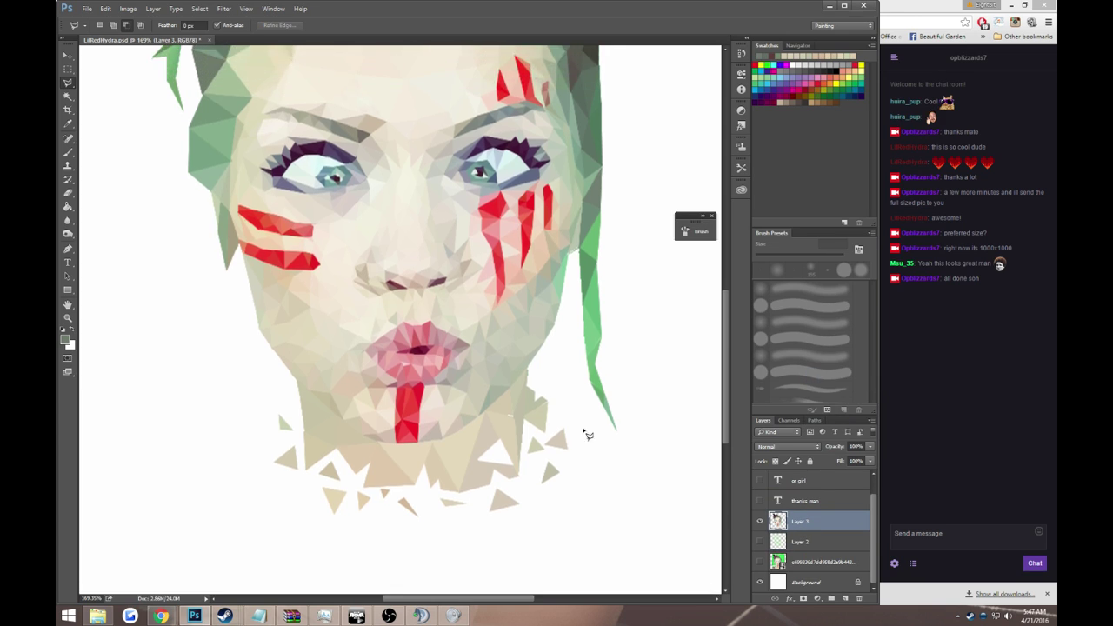
key("z")
left_click(557, 398, "alt")
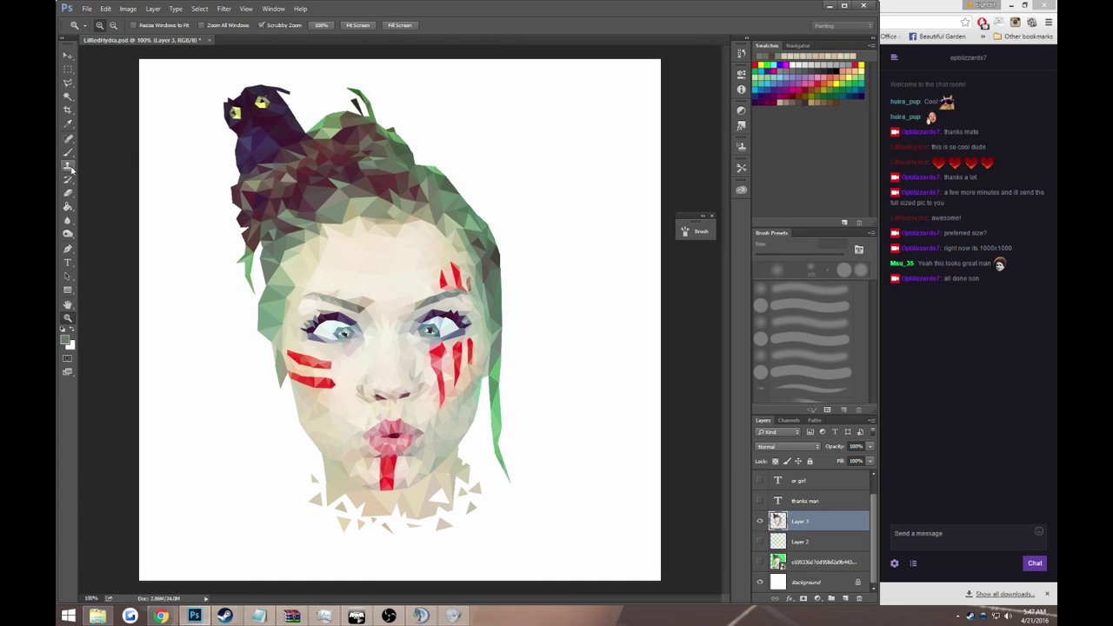
left_click(68, 192)
key("z")
left_click(485, 380)
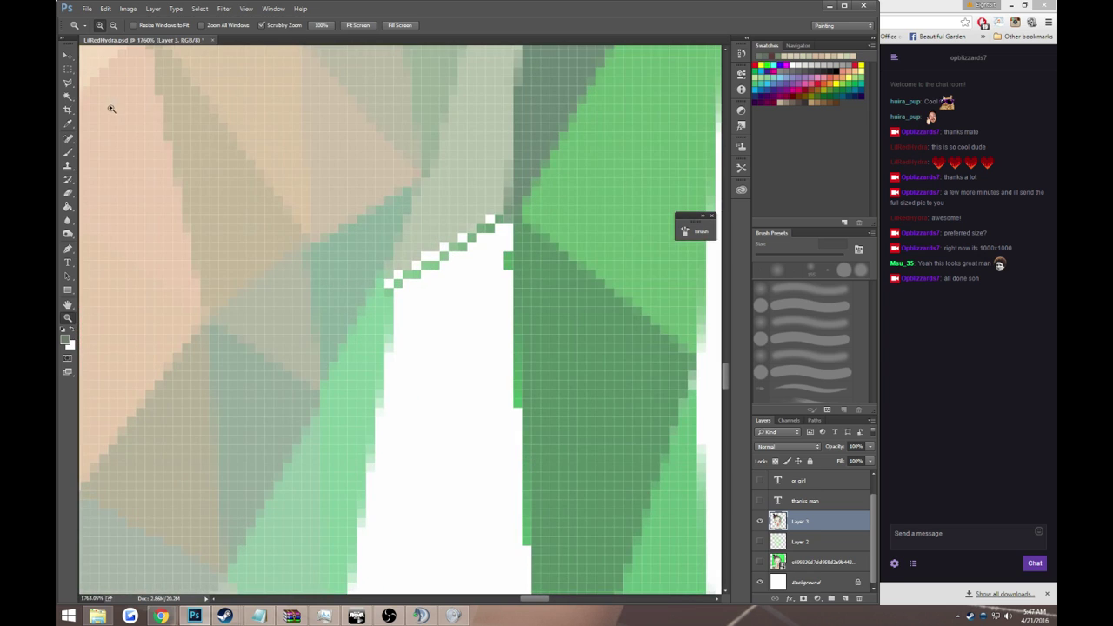
left_click(67, 152)
left_click_drag(426, 273, 453, 265)
key("ctrl+z")
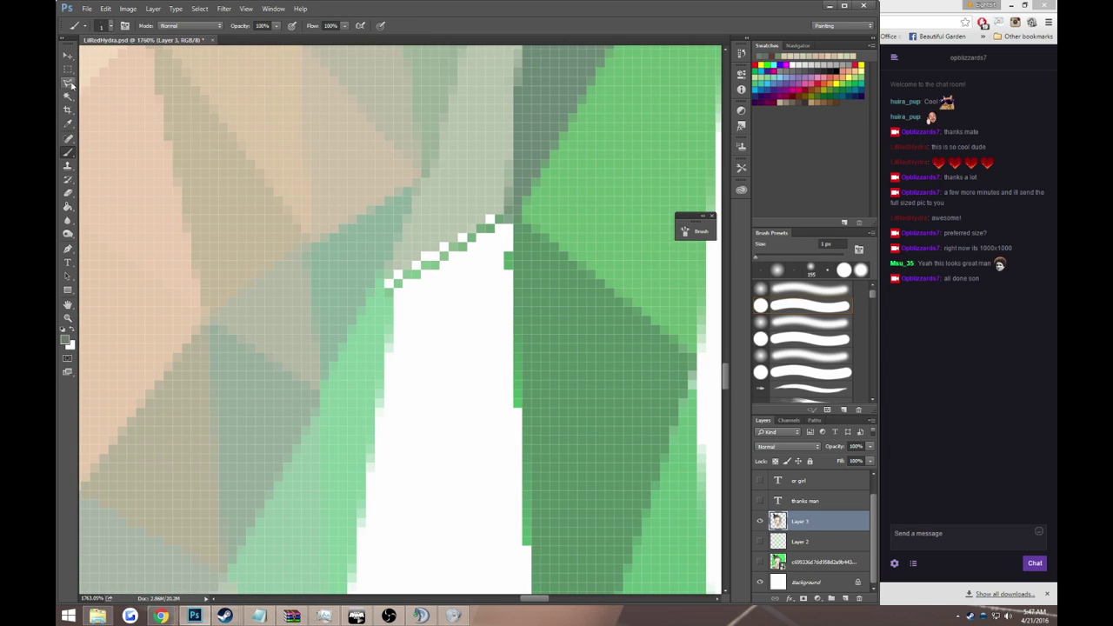
Step: Sample the light grey and paint it over the jagged green edge
left_click(68, 123)
left_click(461, 201)
key("b")
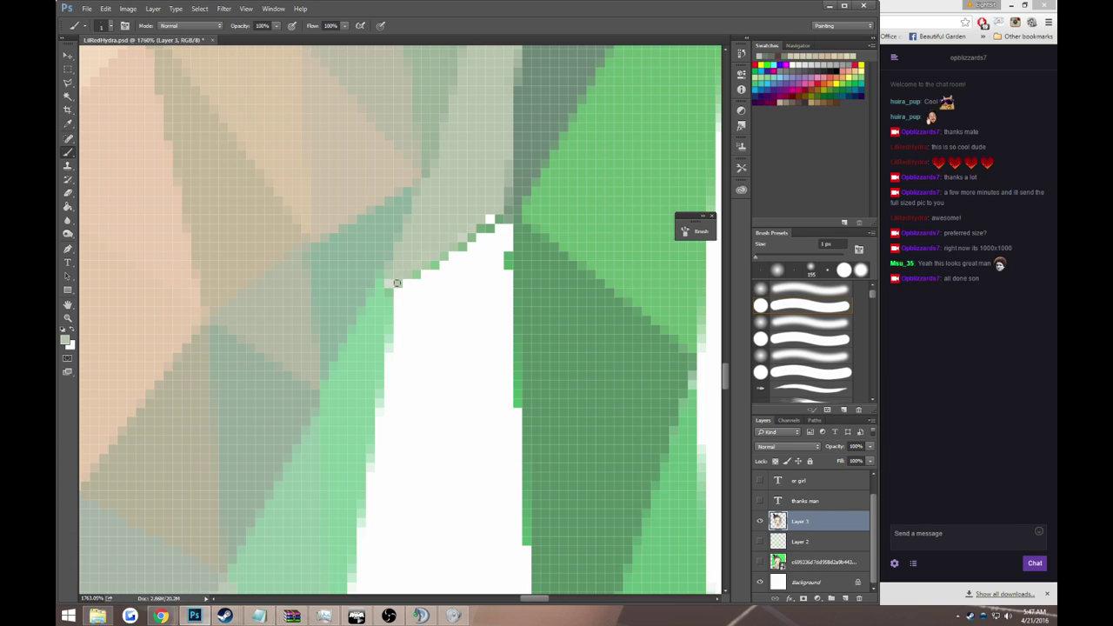
mouse_move(398, 283)
left_mouse_down()
mouse_move(493, 225)
mouse_move(397, 281)
left_mouse_up()
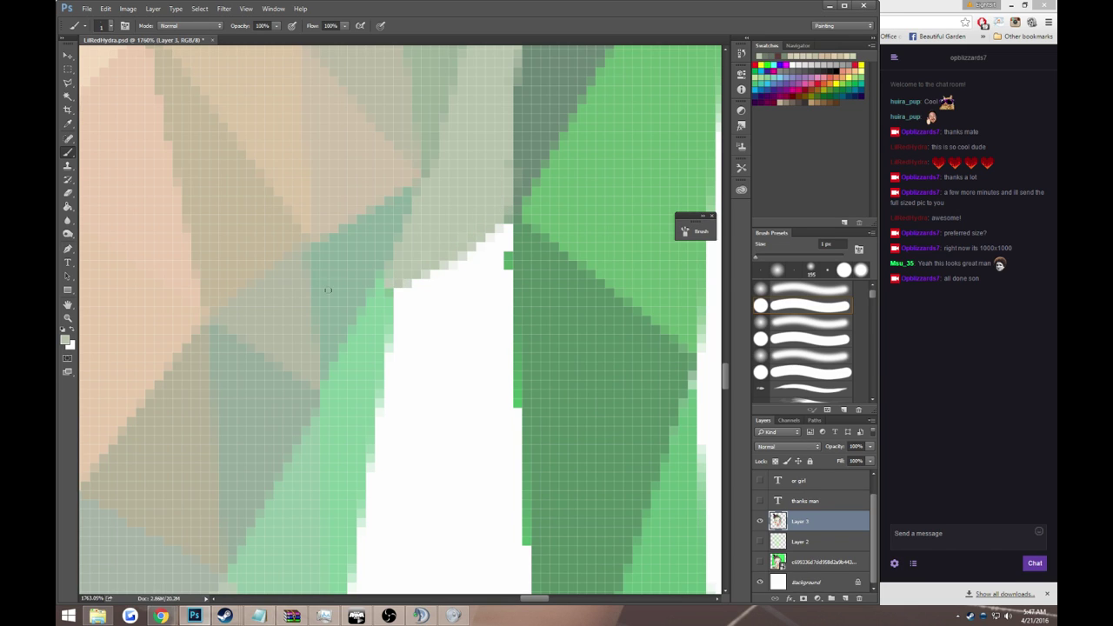
left_click(375, 324, "alt")
Step: Shrink the Eraser to 1 px and erase the thin green strip along the edge
key("e")
left_click(106, 27)
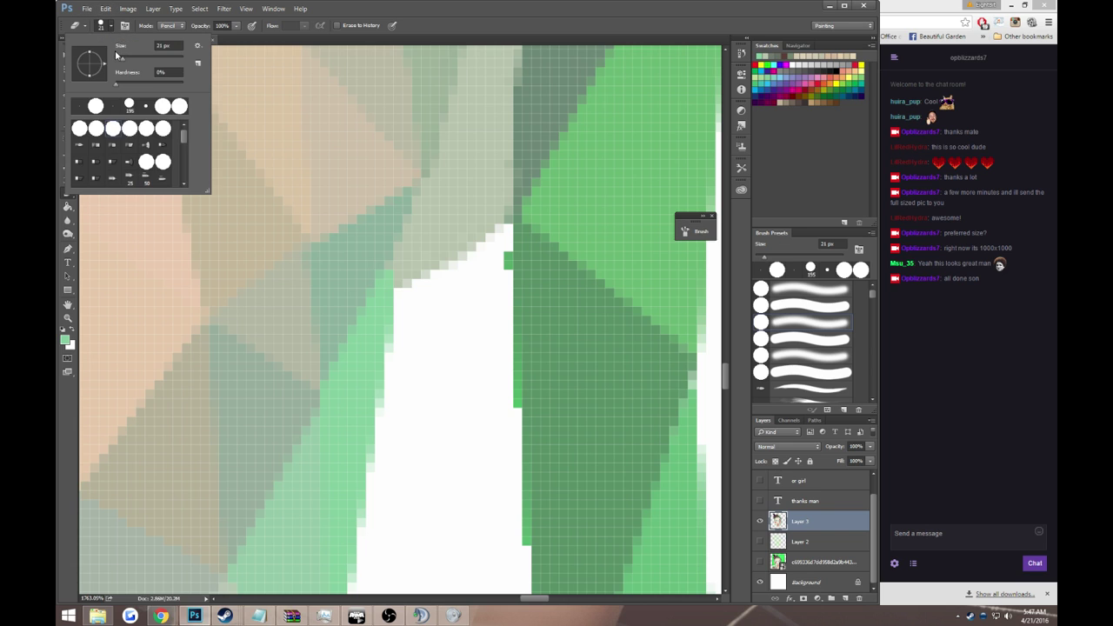
left_click_drag(117, 55, 111, 56)
left_click(507, 259)
key("z")
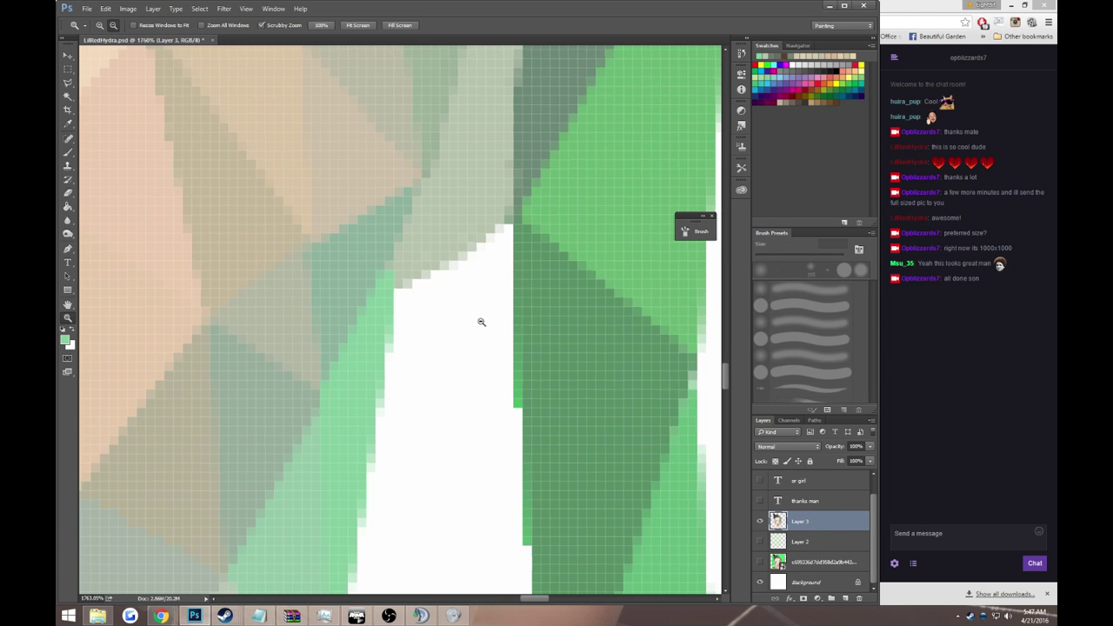
left_click(479, 320, "alt")
left_click(477, 322, "alt")
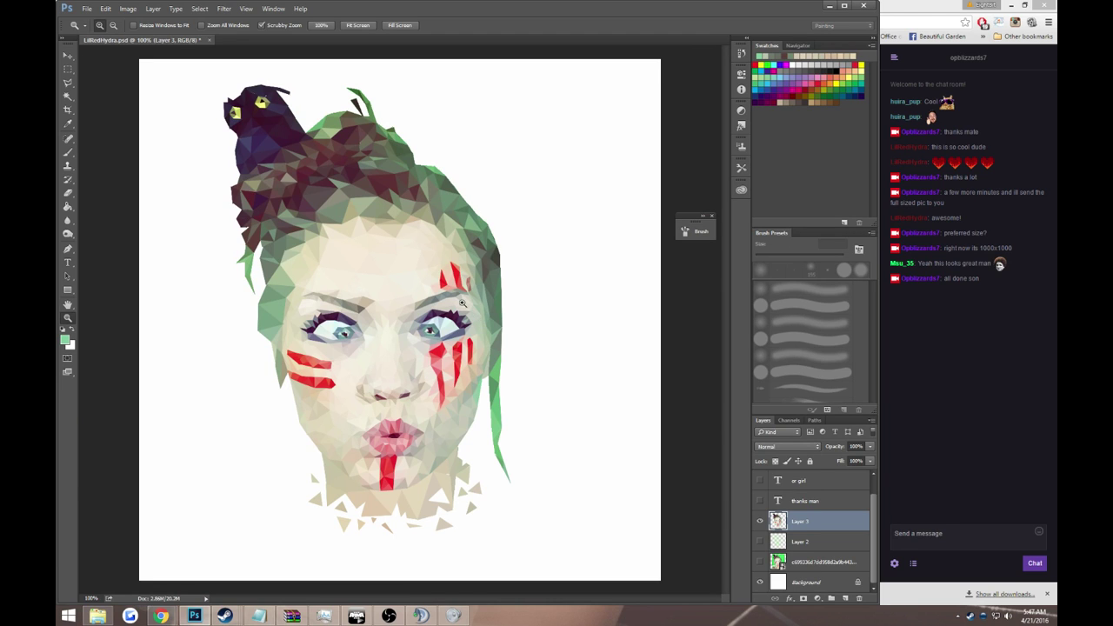
left_click_drag(324, 122, 380, 343)
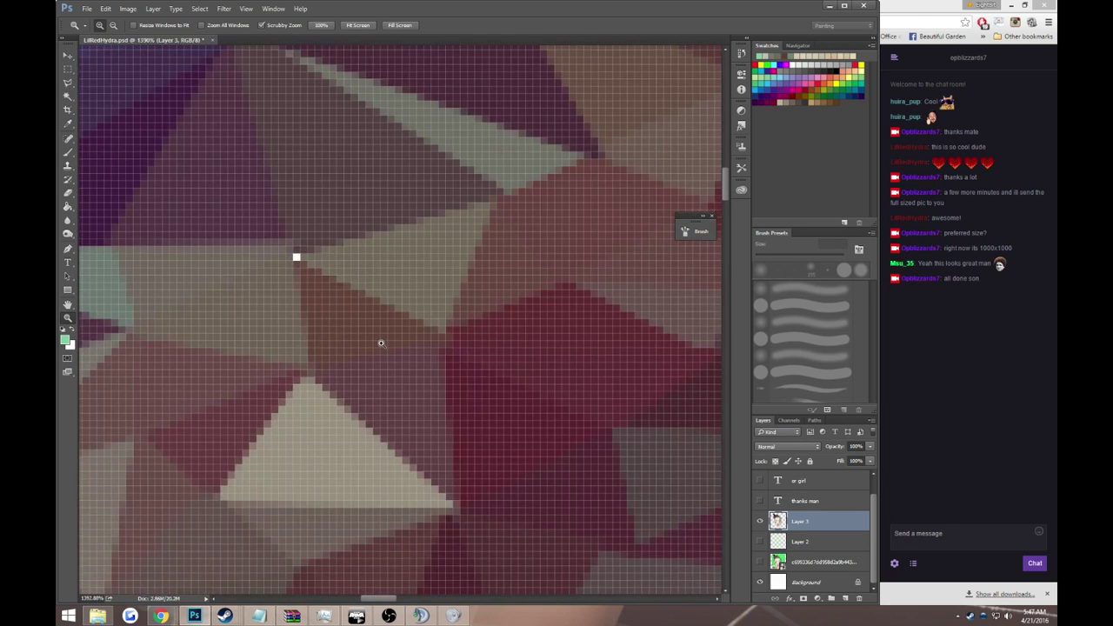
Step: Zoom in on the cat's outline where it meets the hair
key("b")
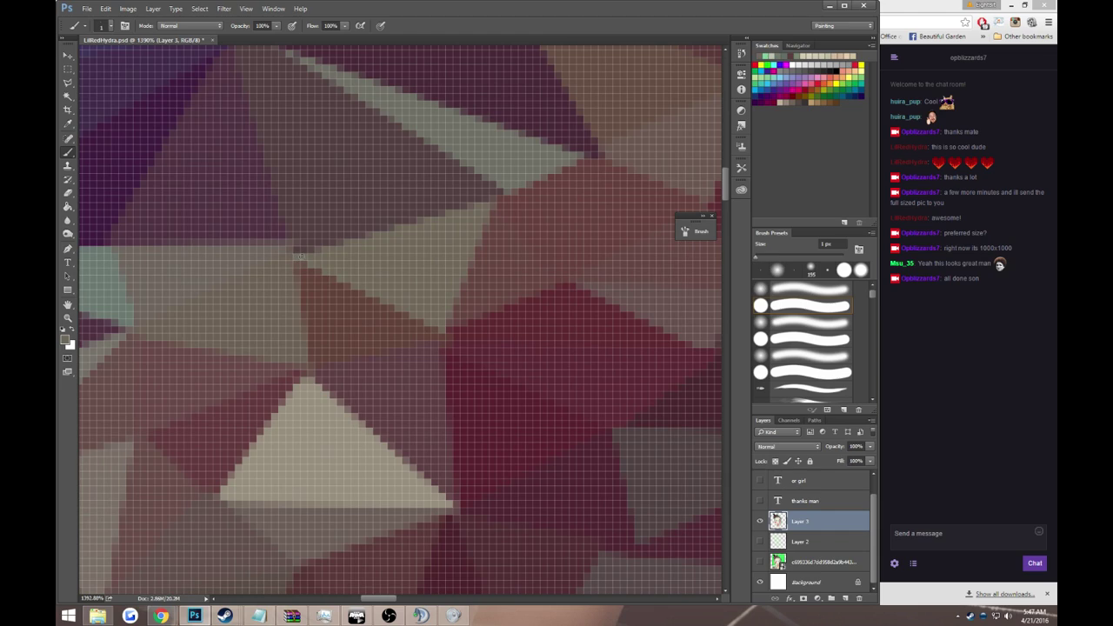
key("z")
left_click(498, 224, "alt")
left_click(499, 226, "alt")
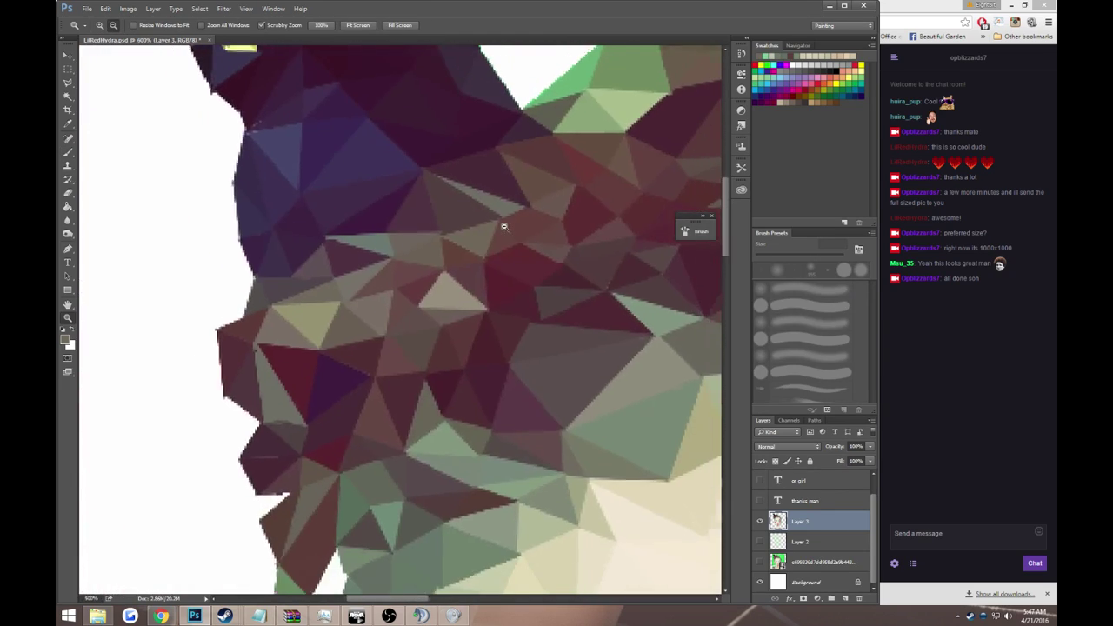
left_click_drag(501, 225, 440, 305)
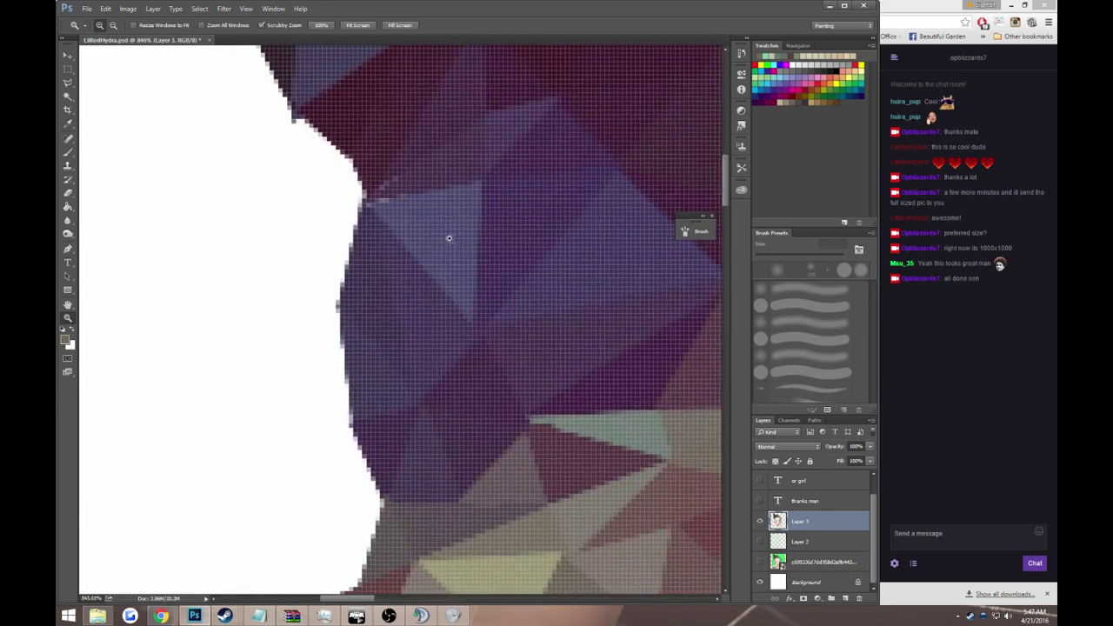
key("b")
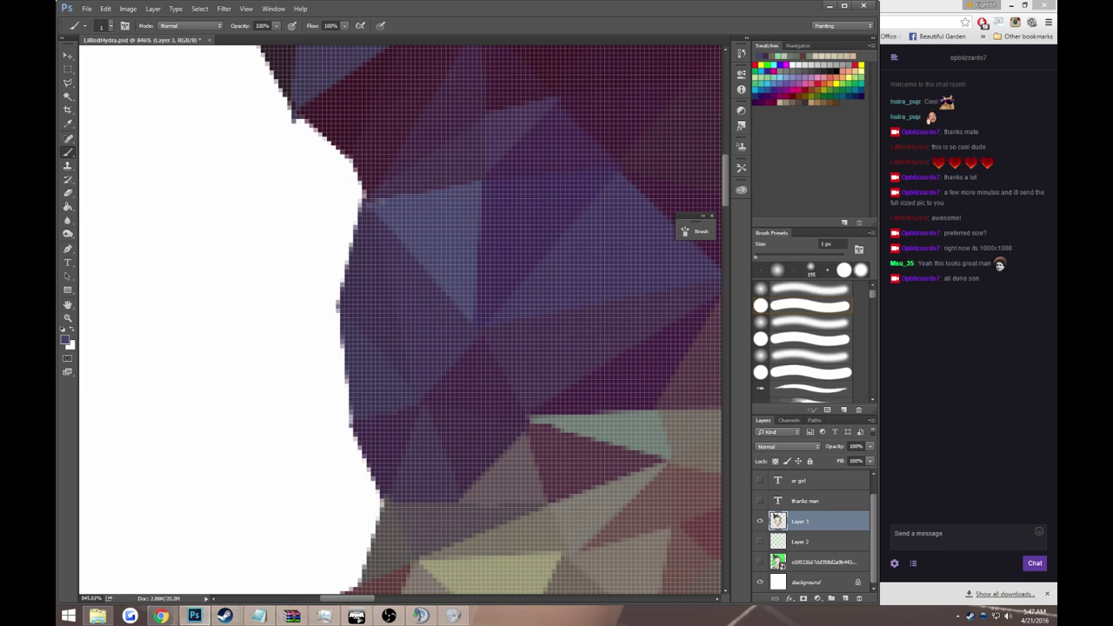
left_click_drag(405, 197, 459, 311)
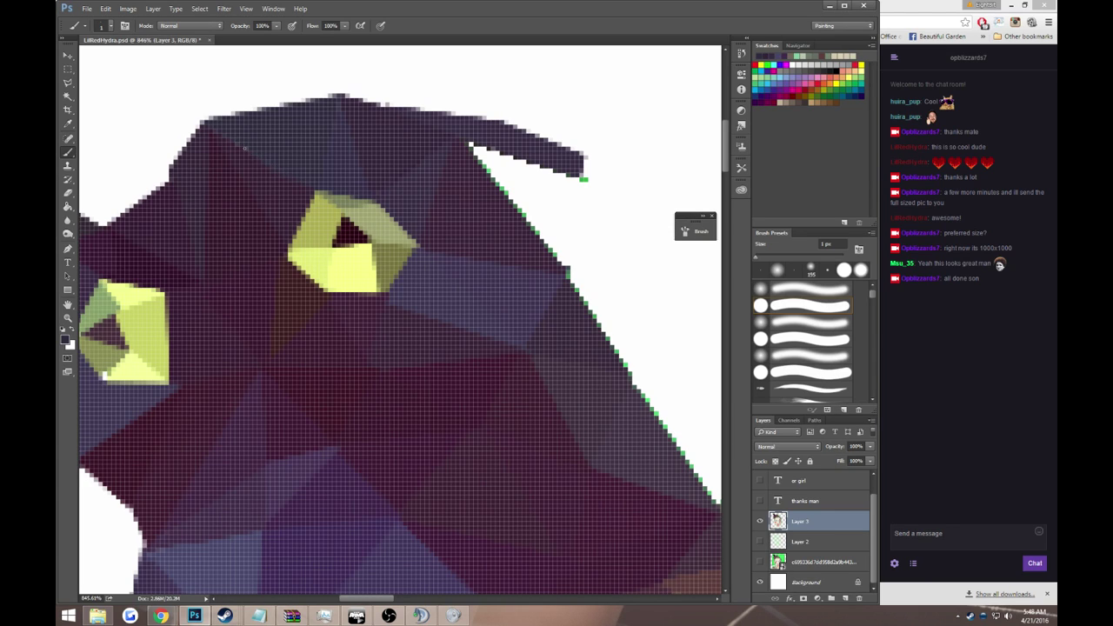
scroll(423, 139, "up", 1)
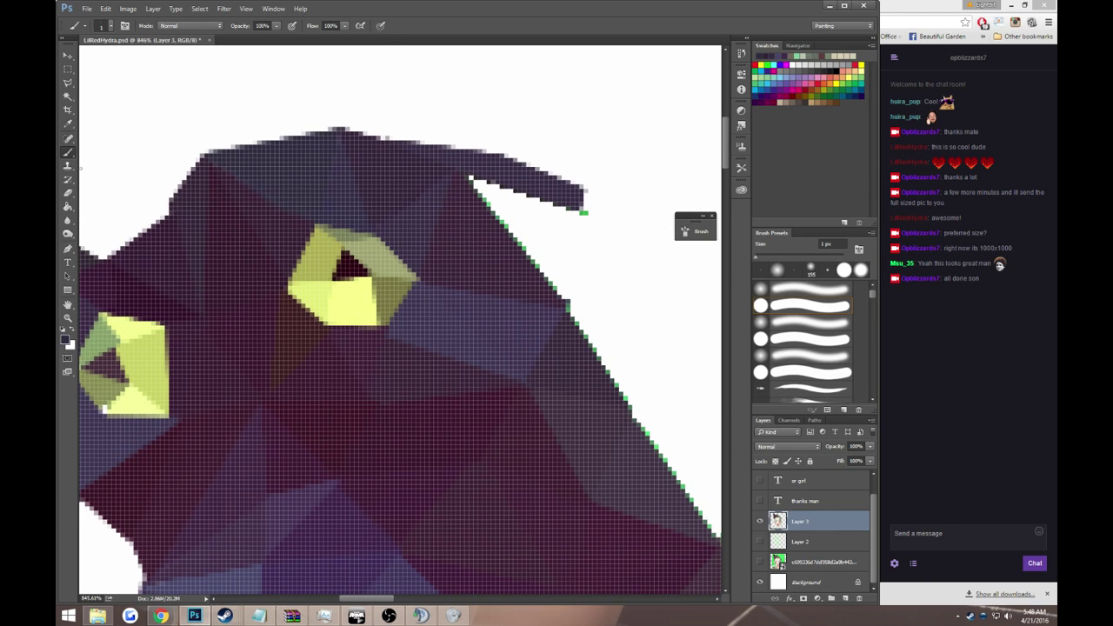
Step: Erase green fringe along the cat's edge, switching the Eraser to Brush mode at 4 px
key("e")
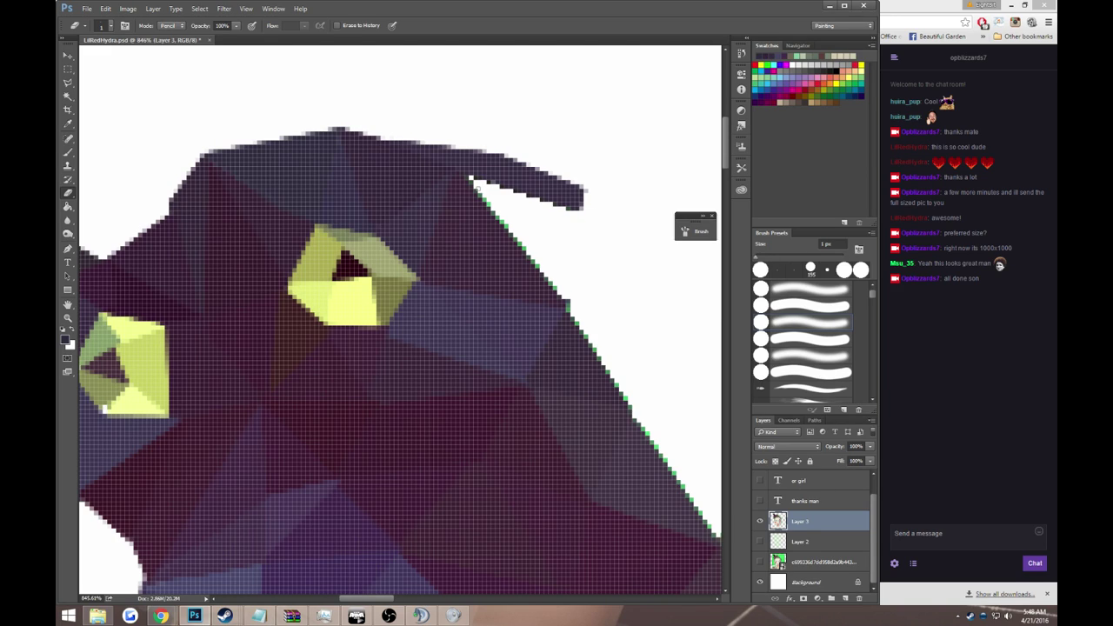
left_click_drag(475, 189, 532, 259)
right_click(70, 194)
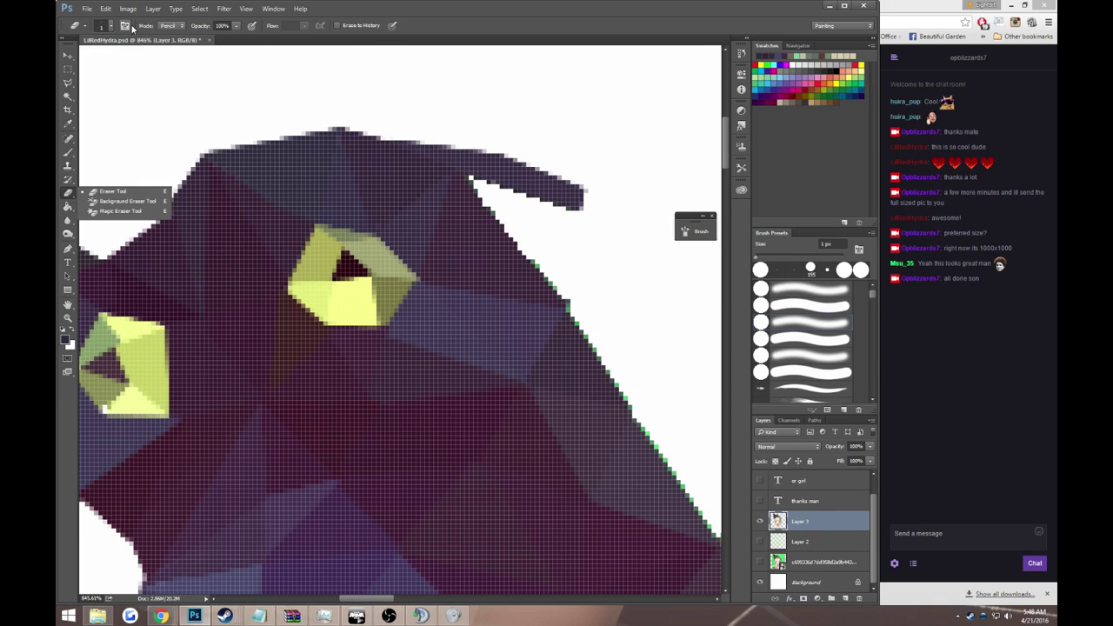
left_click(169, 26)
left_click(165, 34)
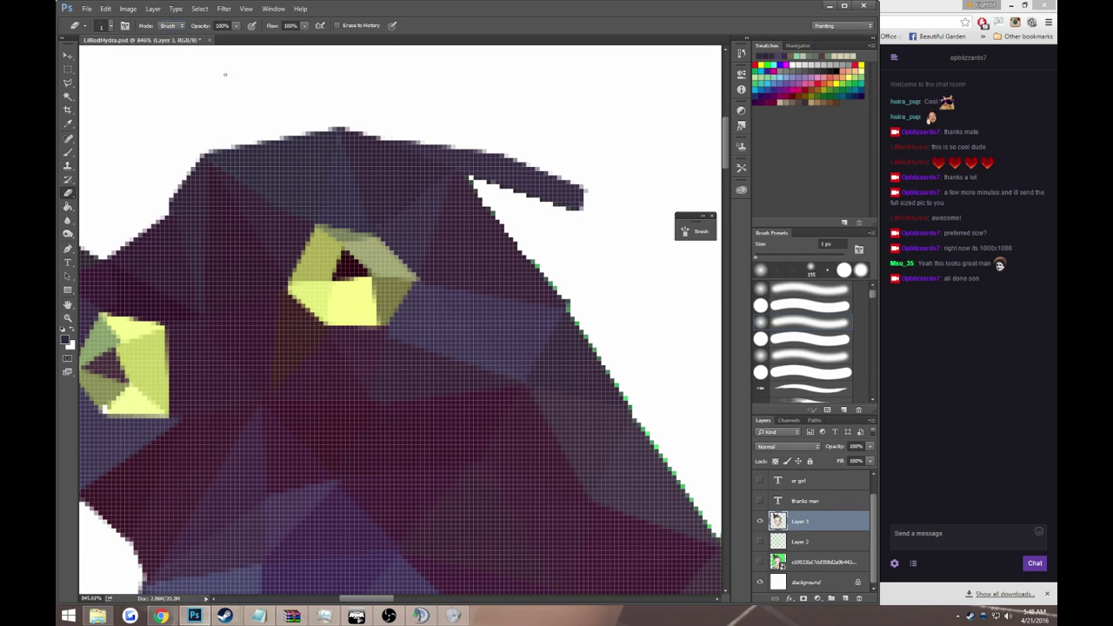
left_click(109, 25)
left_click_drag(118, 57, 121, 58)
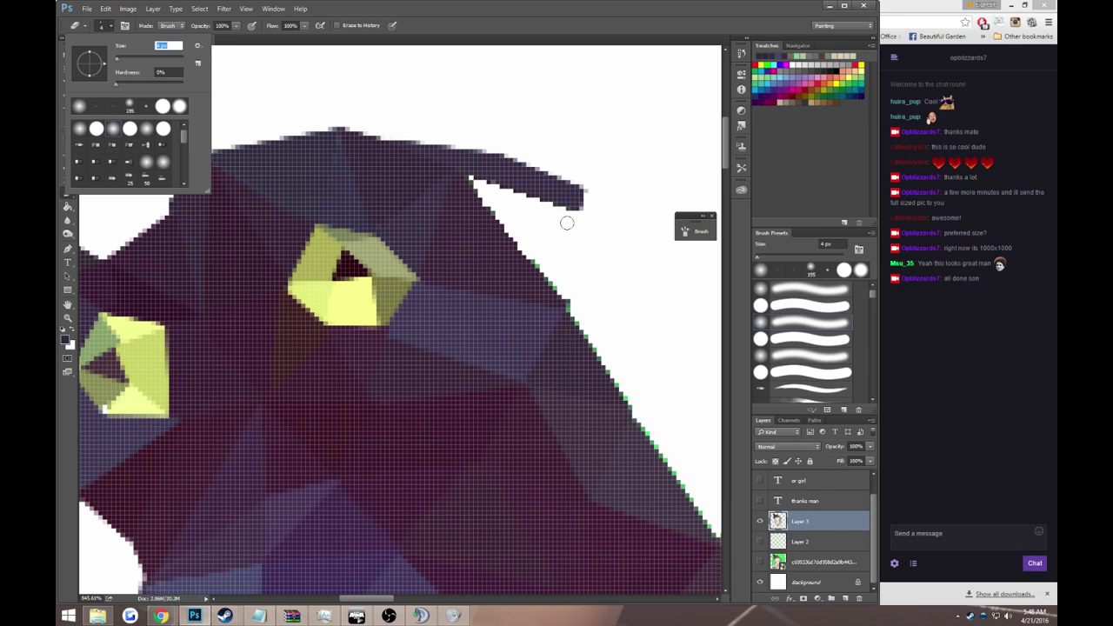
left_click(493, 203)
Step: Erase the remaining fringe along the cat's right edge, then zoom out to the whole portrait
mouse_move(493, 203)
left_mouse_down()
mouse_move(665, 447)
mouse_move(402, 194)
left_mouse_up()
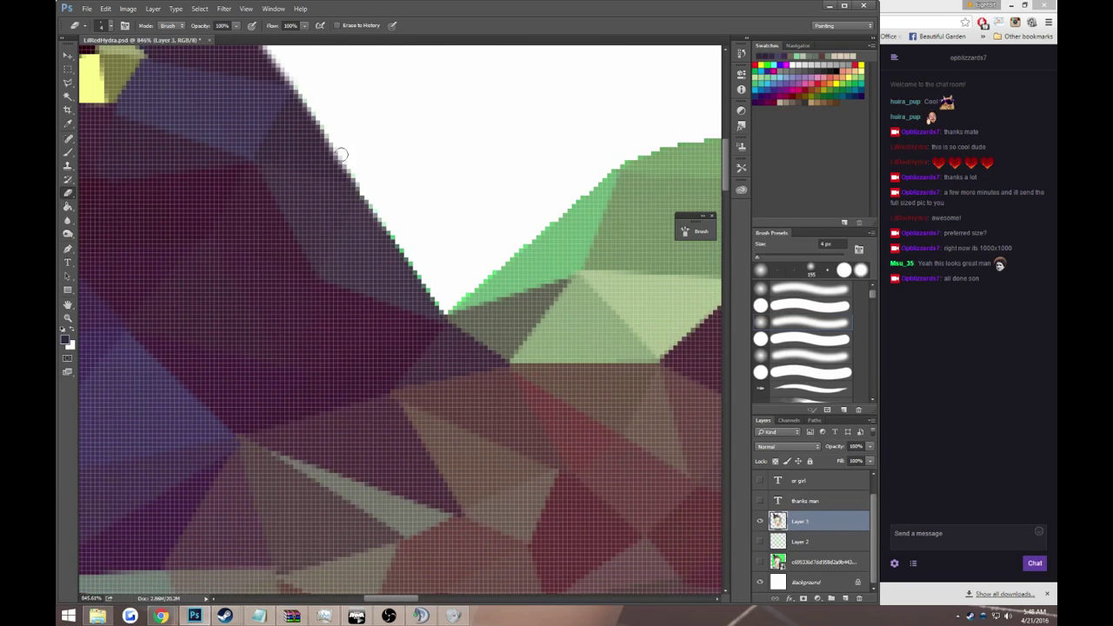
left_click_drag(344, 160, 444, 304)
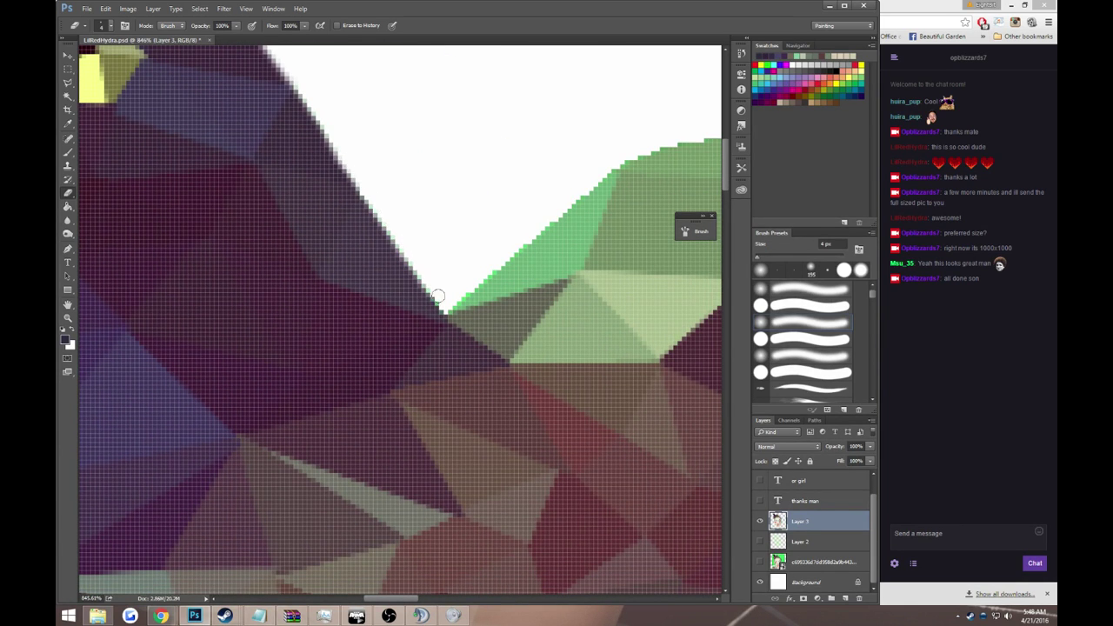
key("z")
left_click_drag(447, 260, 433, 266)
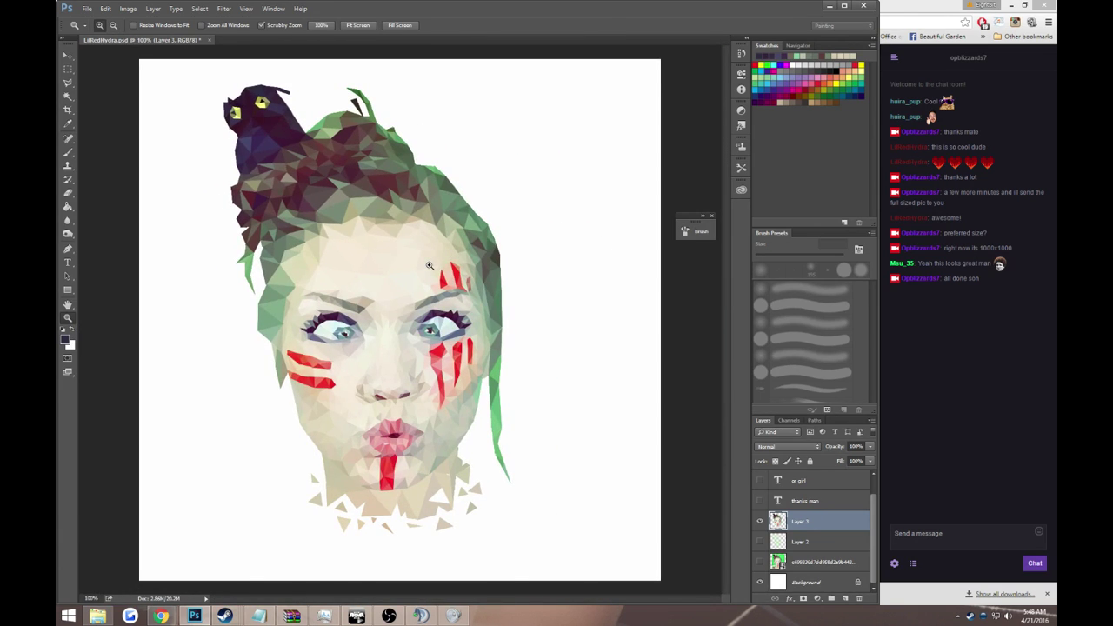
Step: Check the layer's blending options, then zoom into the gap in the hair's right edge
right_click(817, 527)
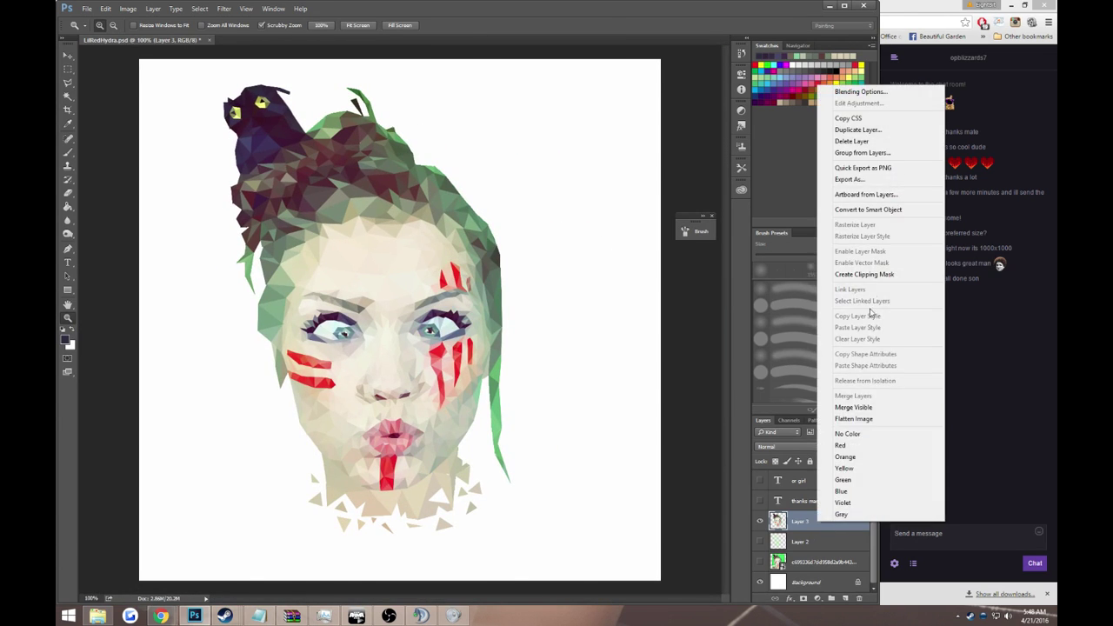
left_click(877, 102)
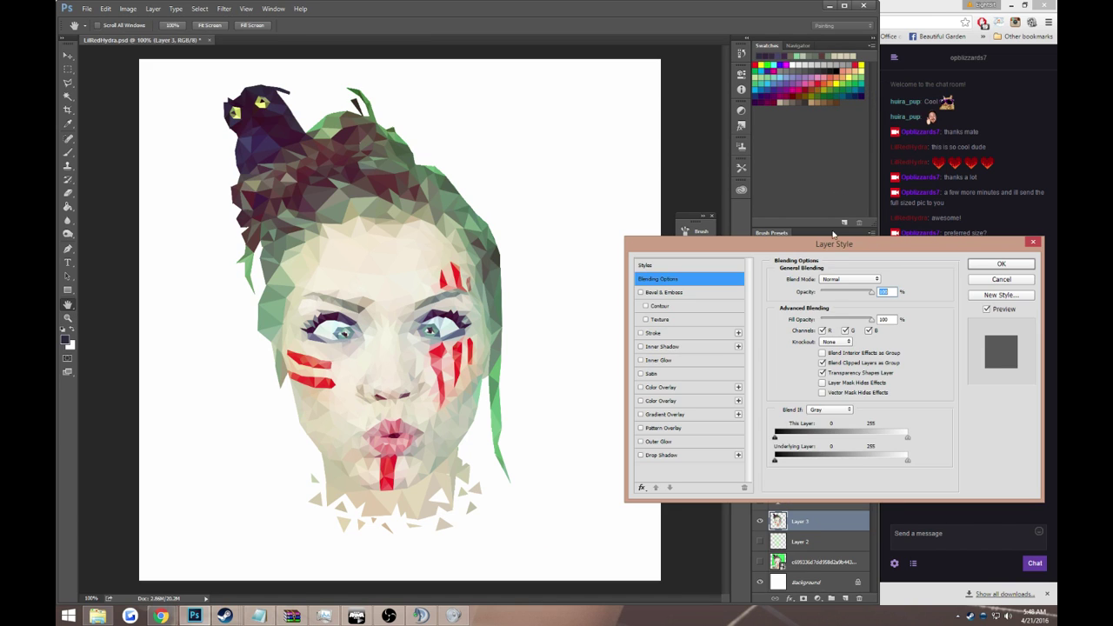
left_click(949, 345)
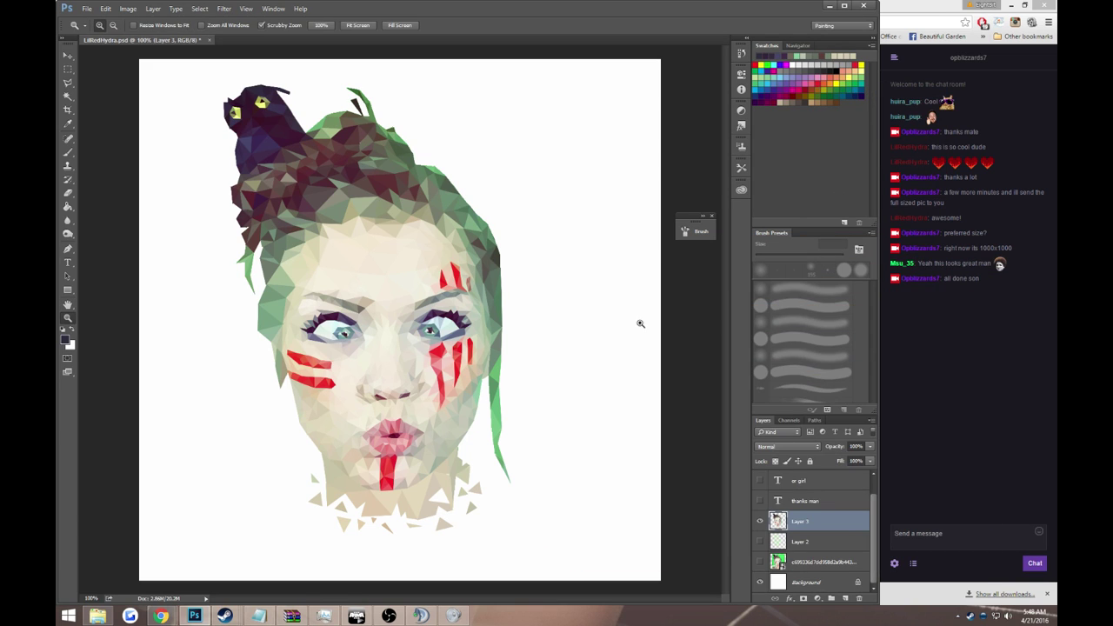
left_click_drag(527, 344, 524, 441)
left_click(470, 315)
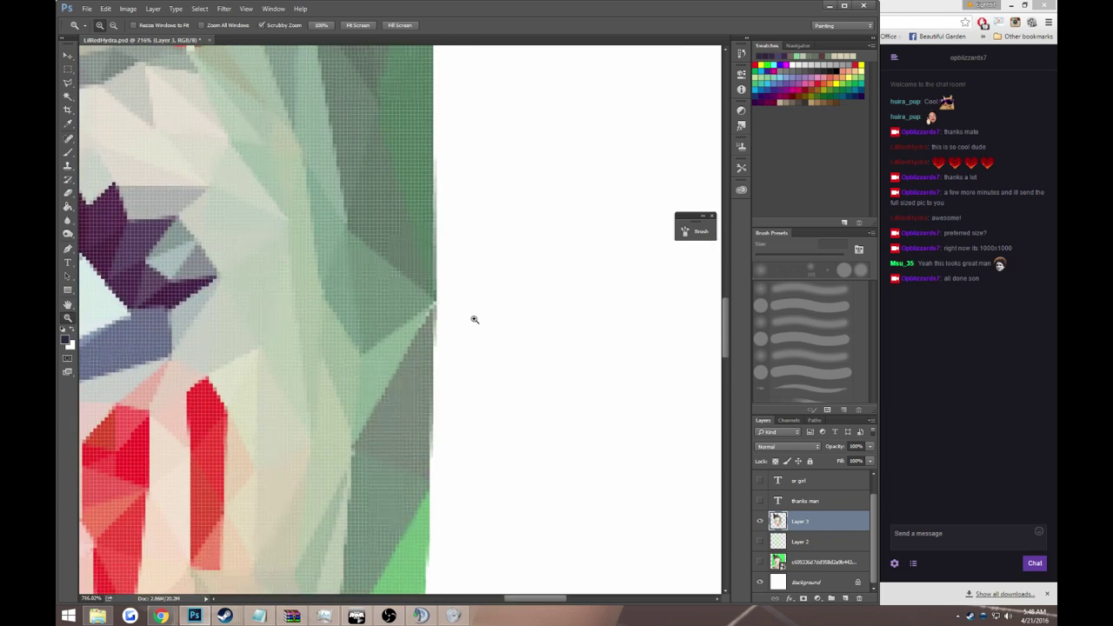
left_click(461, 313)
Step: Sample the hair's light green, paint over the gap, and view the portrait at 100%
key("i")
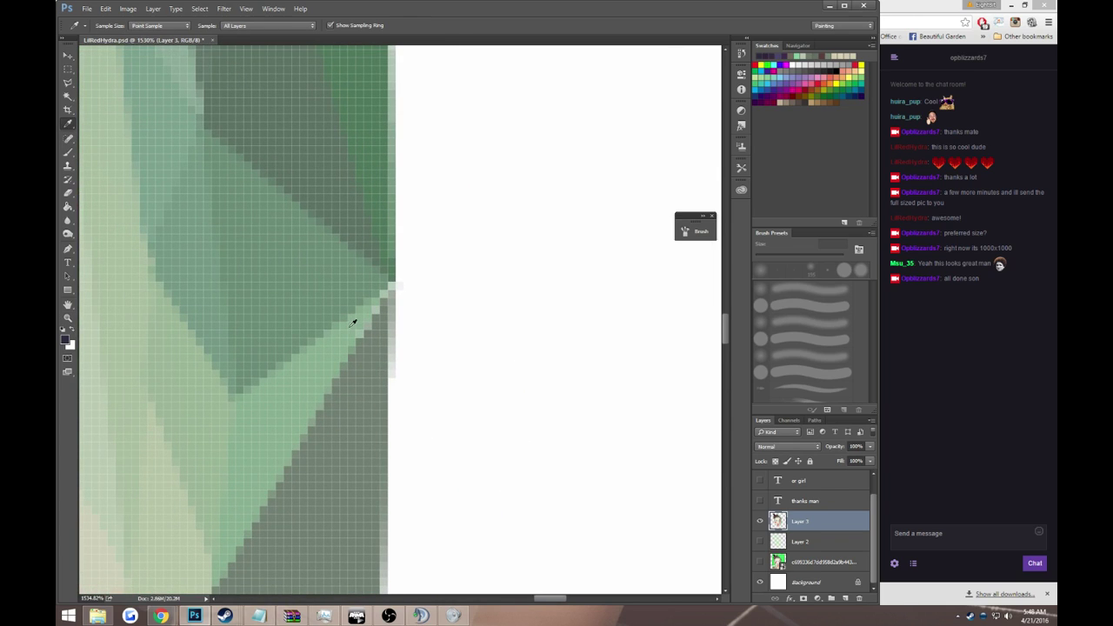
left_click(354, 323)
key("b")
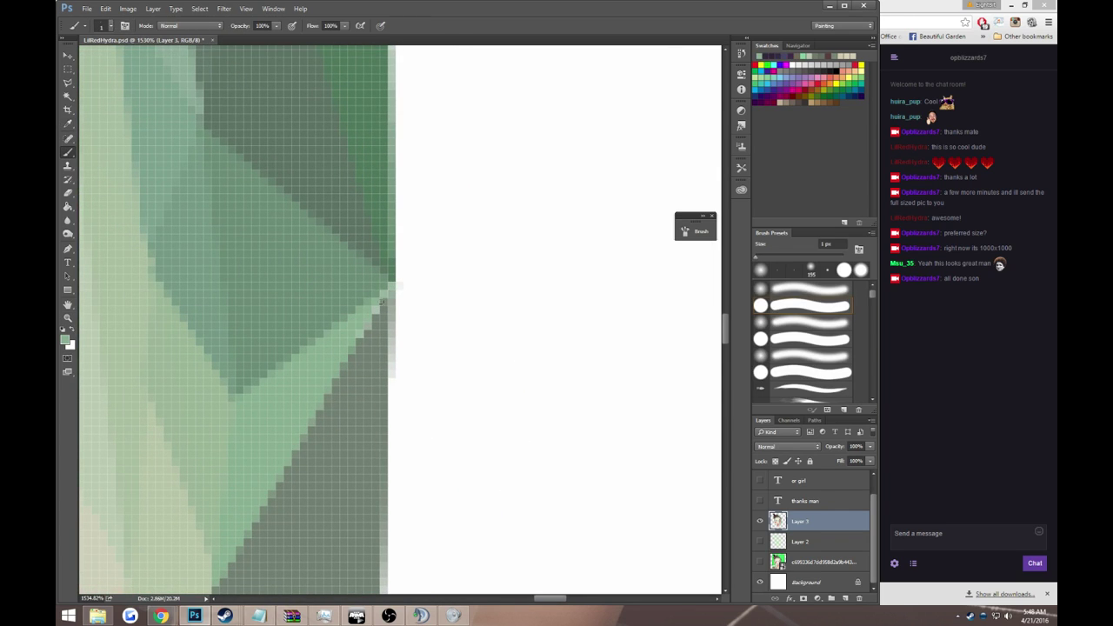
left_click_drag(384, 300, 339, 358)
key("z")
left_click_drag(372, 322, 343, 324)
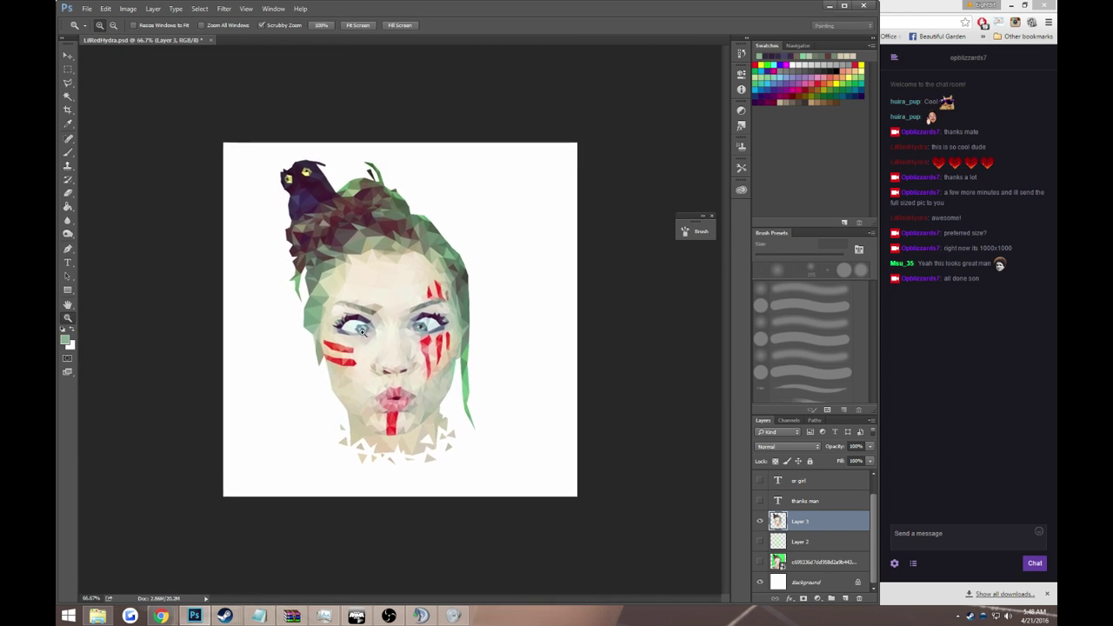
left_click(361, 331)
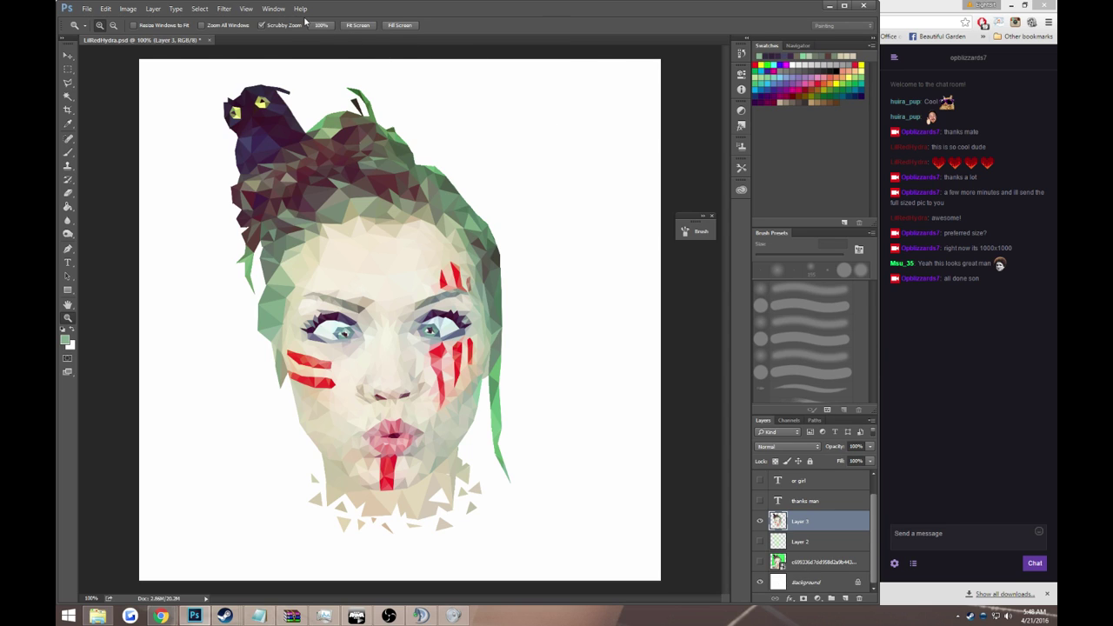
Step: Add a Hue/Saturation adjustment layer from the Adjustments panel
left_click(273, 9)
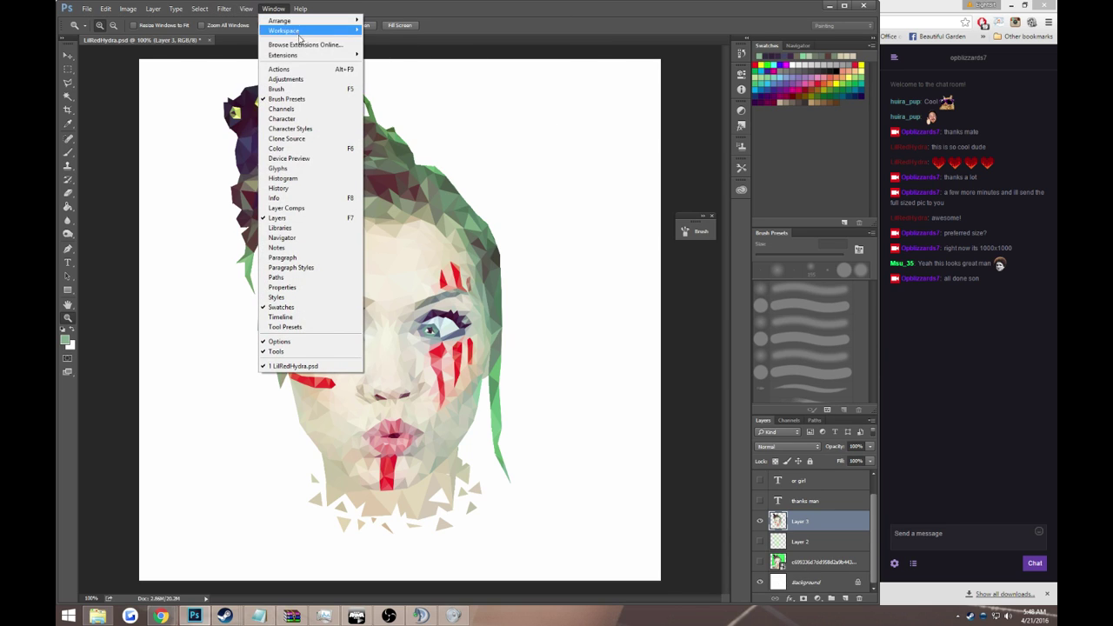
left_click(287, 78)
left_click(645, 138)
Step: Set Hue 0, Saturation +47 and Lightness +1 in the adjustment's Properties
mouse_move(668, 137)
left_mouse_down()
mouse_move(686, 139)
mouse_move(662, 146)
left_mouse_up()
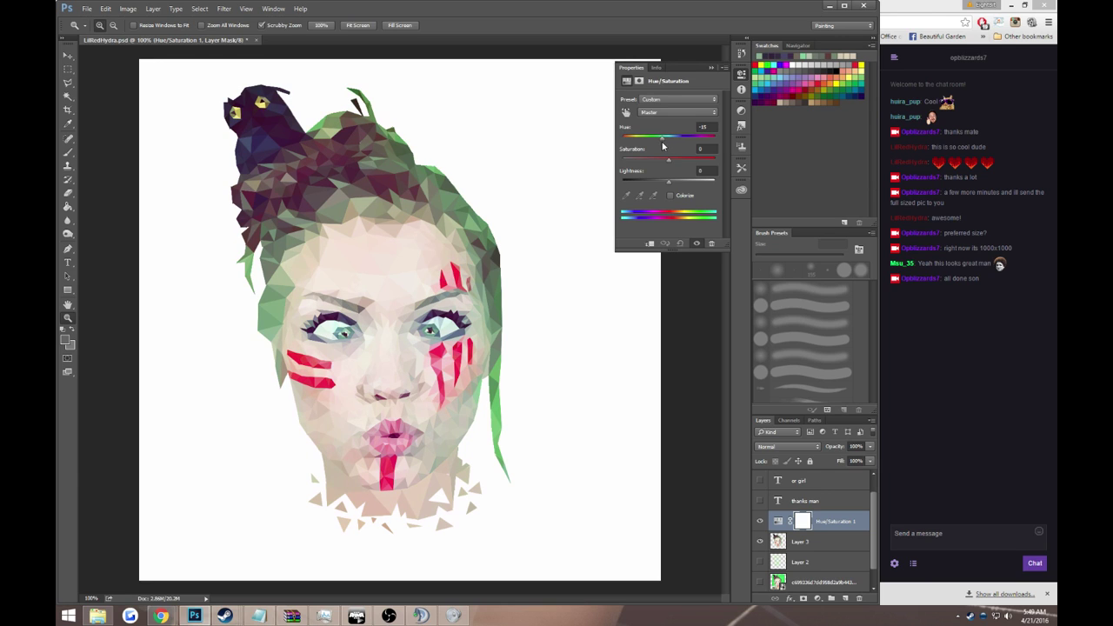
mouse_move(659, 146)
left_mouse_down()
mouse_move(758, 170)
mouse_move(701, 174)
left_mouse_up()
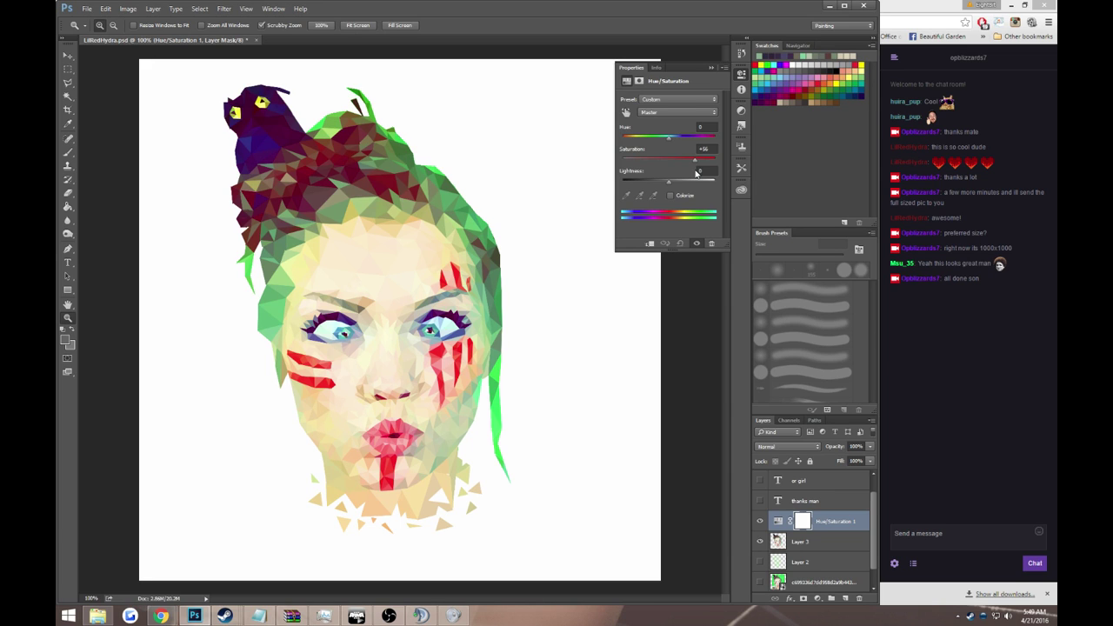
left_click_drag(696, 172, 661, 184)
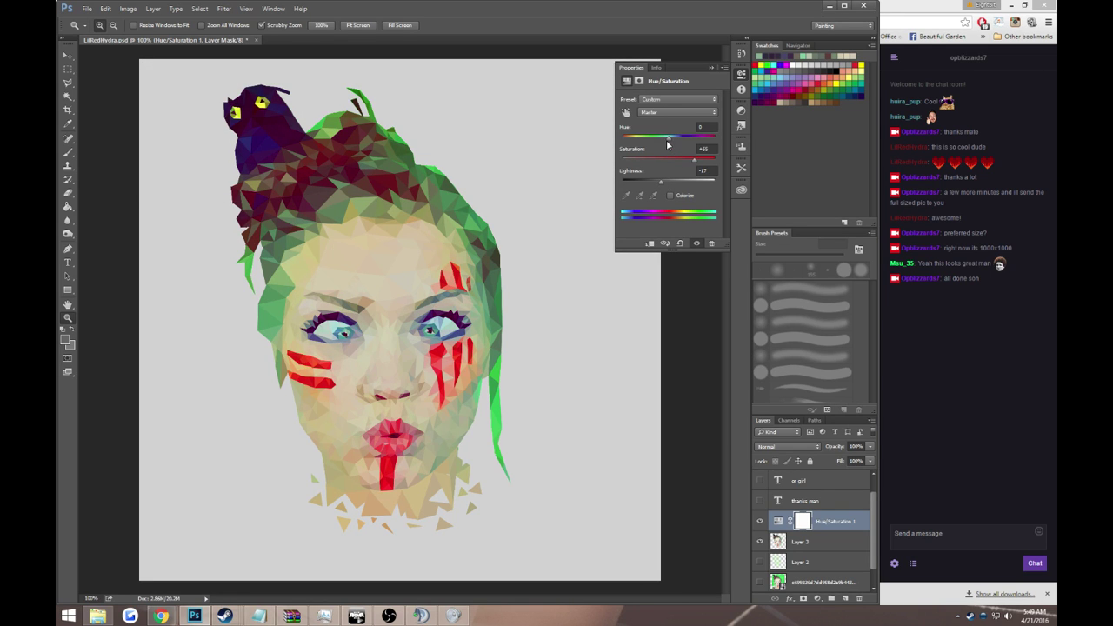
left_click_drag(667, 139, 664, 141)
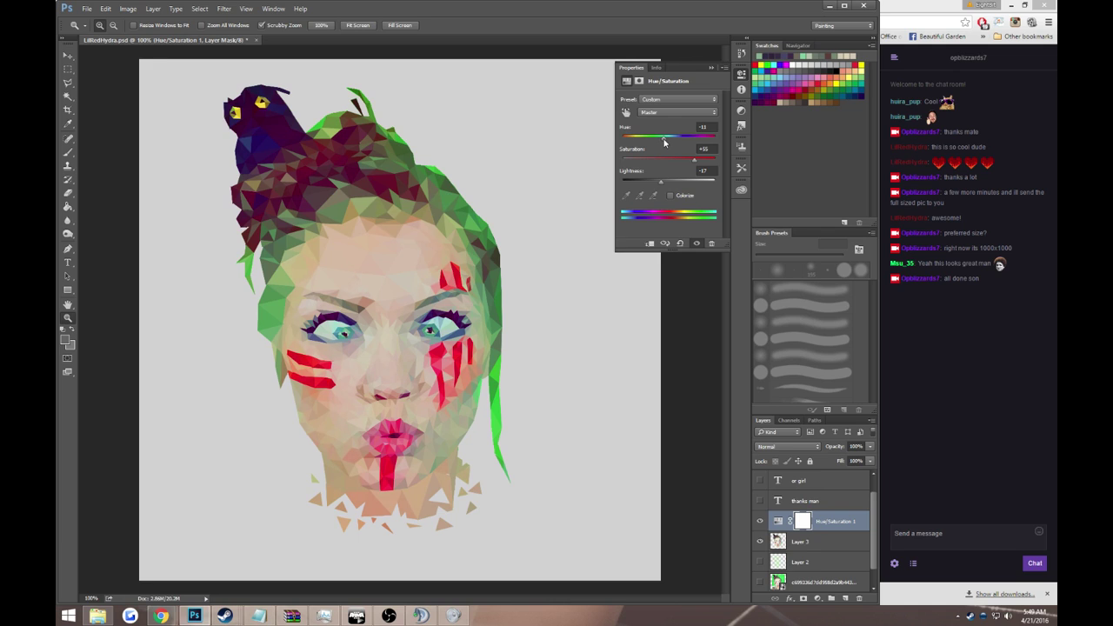
mouse_move(666, 144)
left_mouse_down()
mouse_move(693, 164)
mouse_move(664, 182)
left_mouse_up()
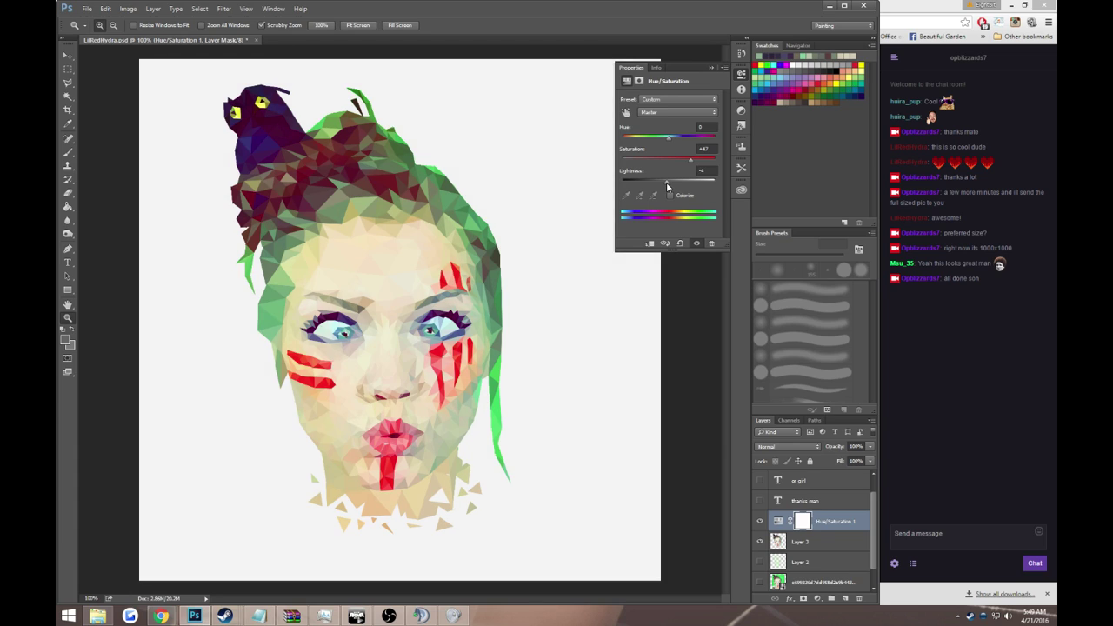